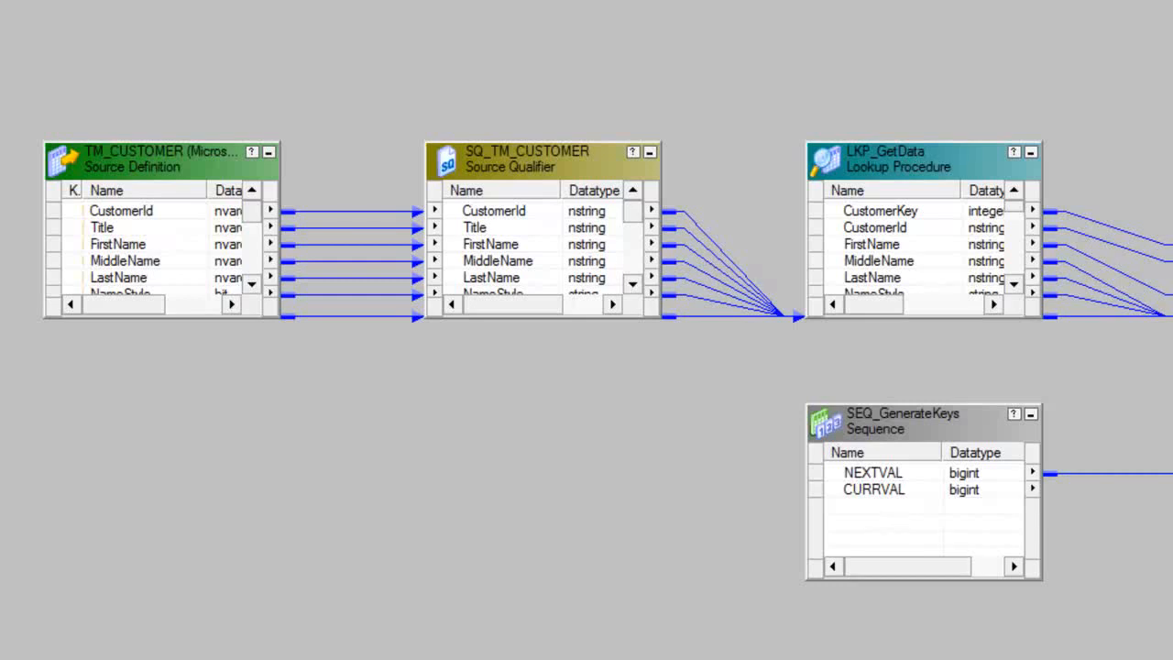
# Step: Extend the SQ_TM_CUSTOMER source qualifier and the LKP_GetData lookup boxes upward to show more ports
pyautogui.click(474, 151)
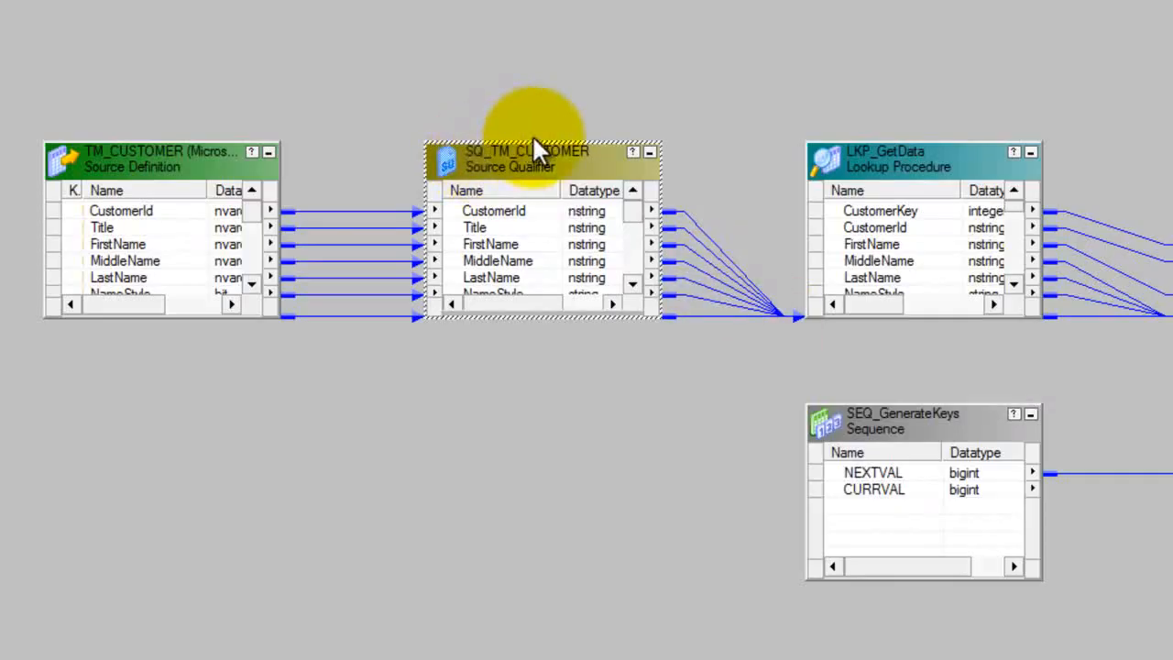
pyautogui.moveTo(534, 140); pyautogui.dragTo(532, 0)
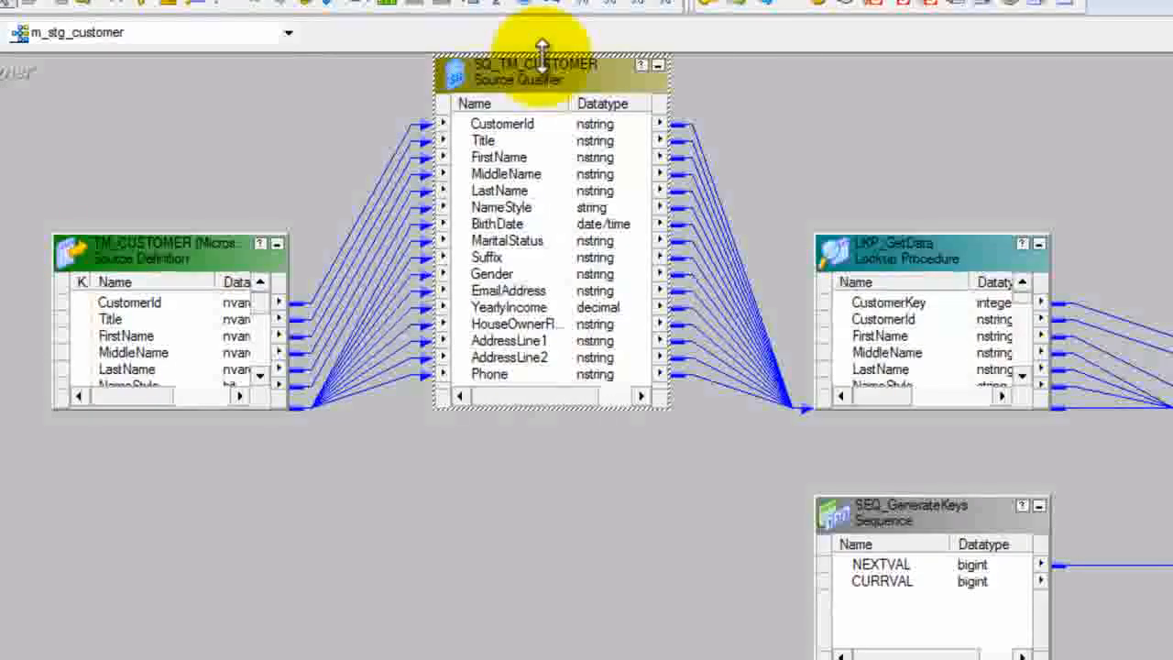
pyautogui.click(882, 249)
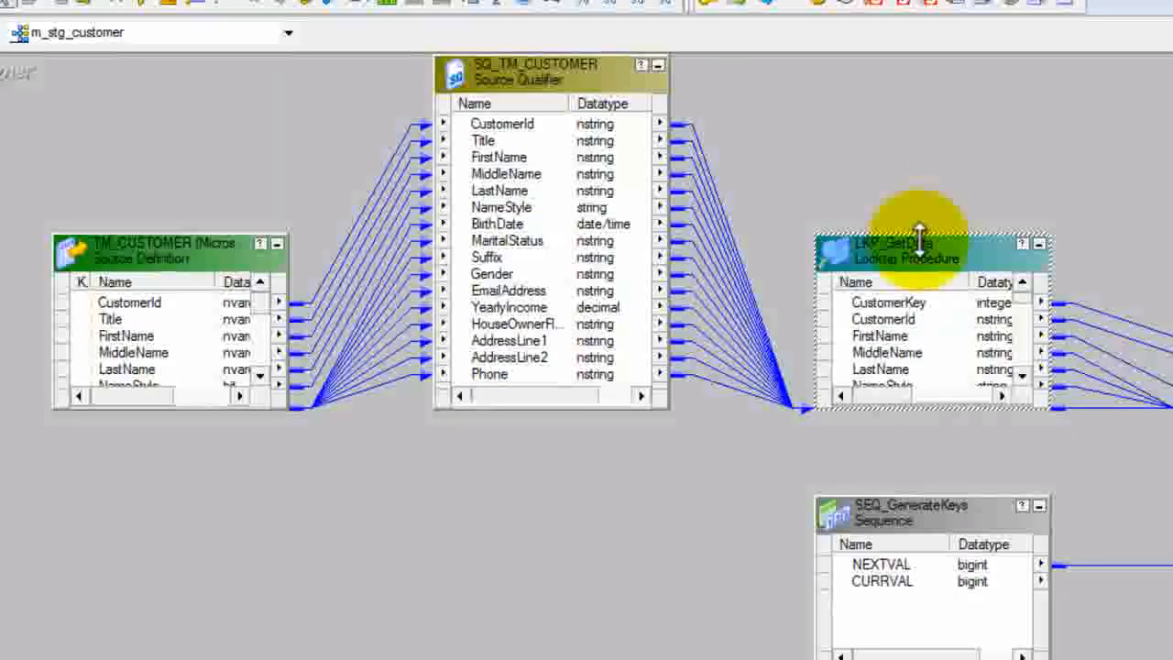
pyautogui.moveTo(921, 234); pyautogui.dragTo(914, 56)
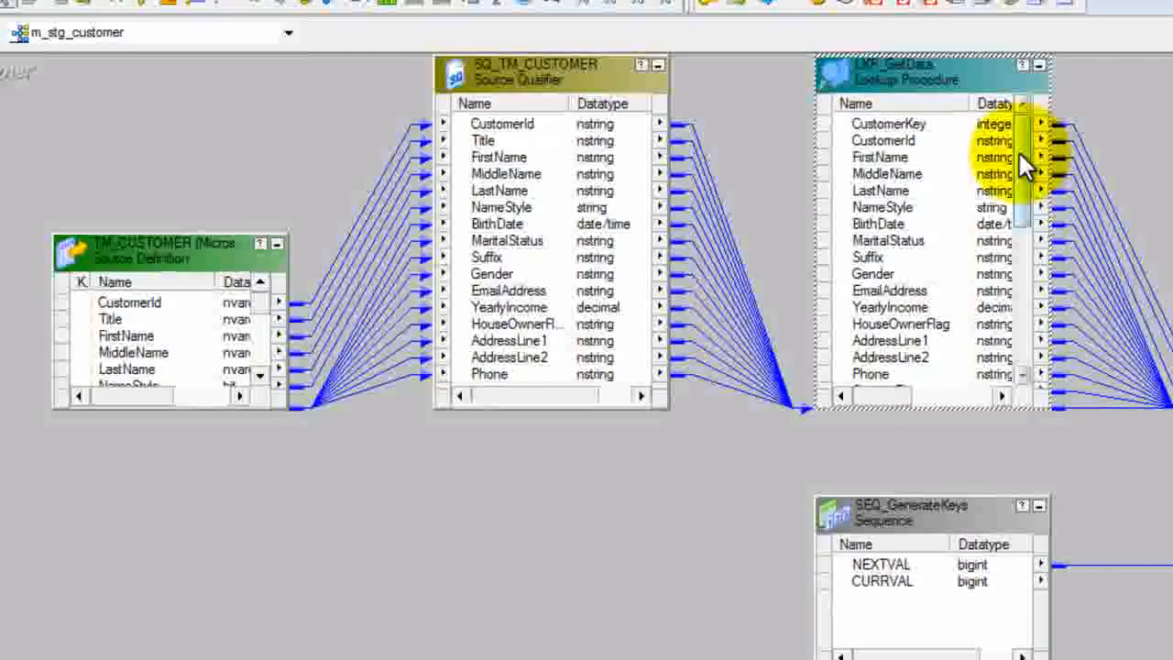
# Step: Look through the ports of the LKP_GetData lookup, then extend its box downward to show more of them
pyautogui.moveTo(1019, 153); pyautogui.dragTo(1023, 293)
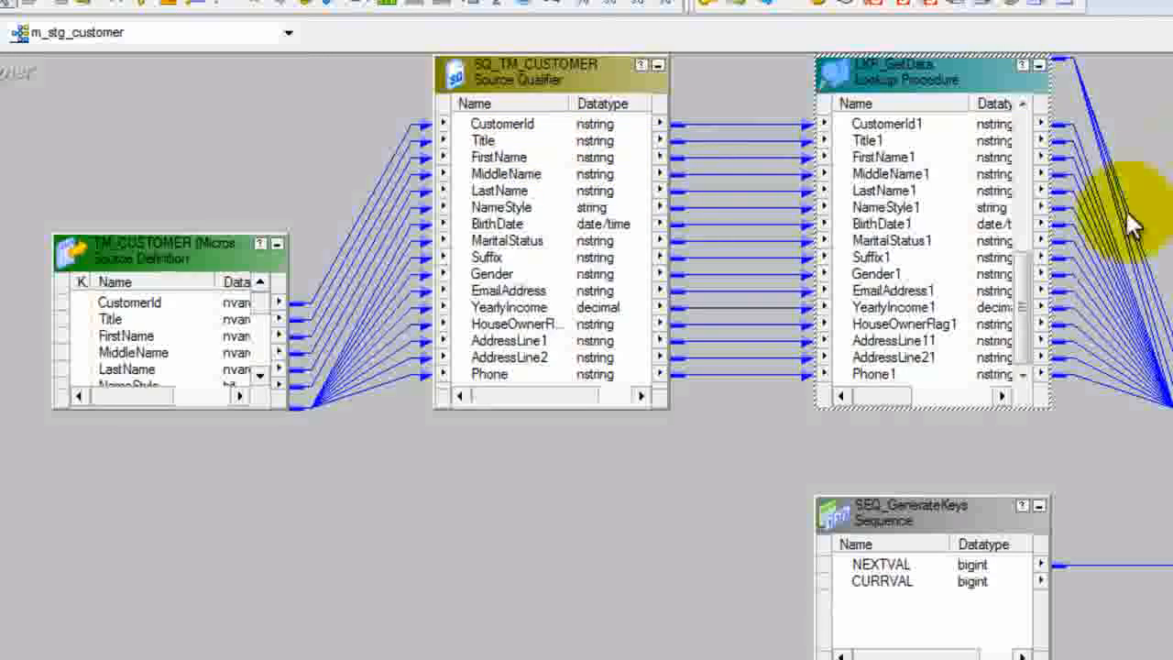
pyautogui.moveTo(1021, 289); pyautogui.dragTo(1025, 139)
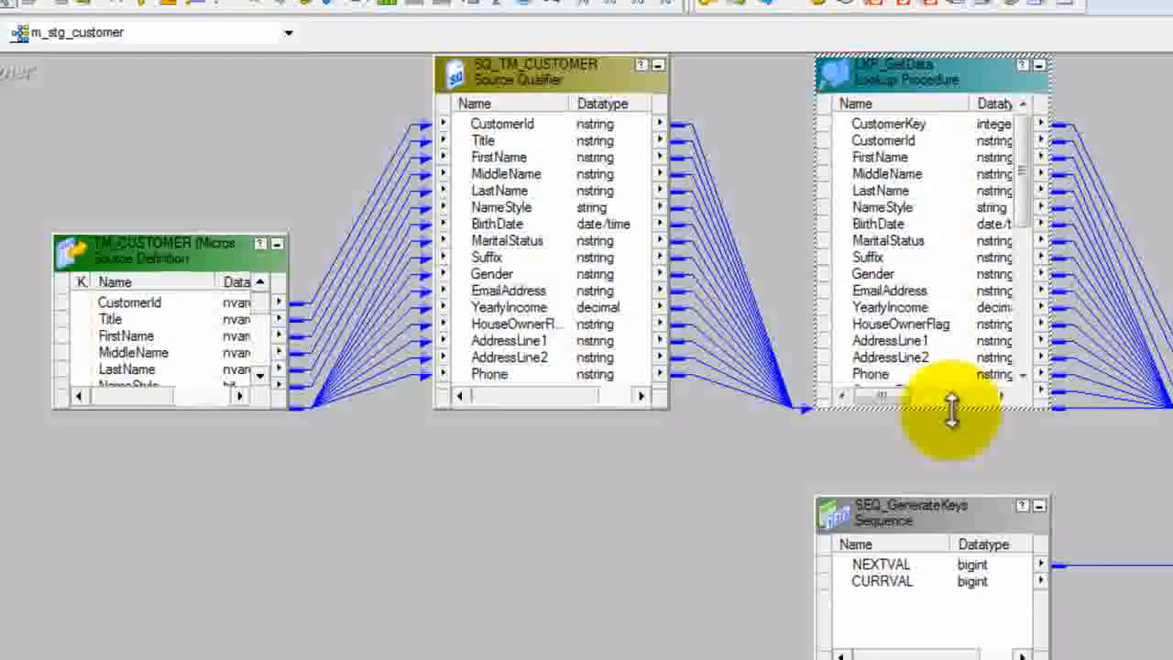
pyautogui.moveTo(950, 406); pyautogui.dragTo(971, 530)
# Step: Review the condition and properties of the LKP_GetData lookup, then close its settings without changes
pyautogui.doubleClick(889, 61)
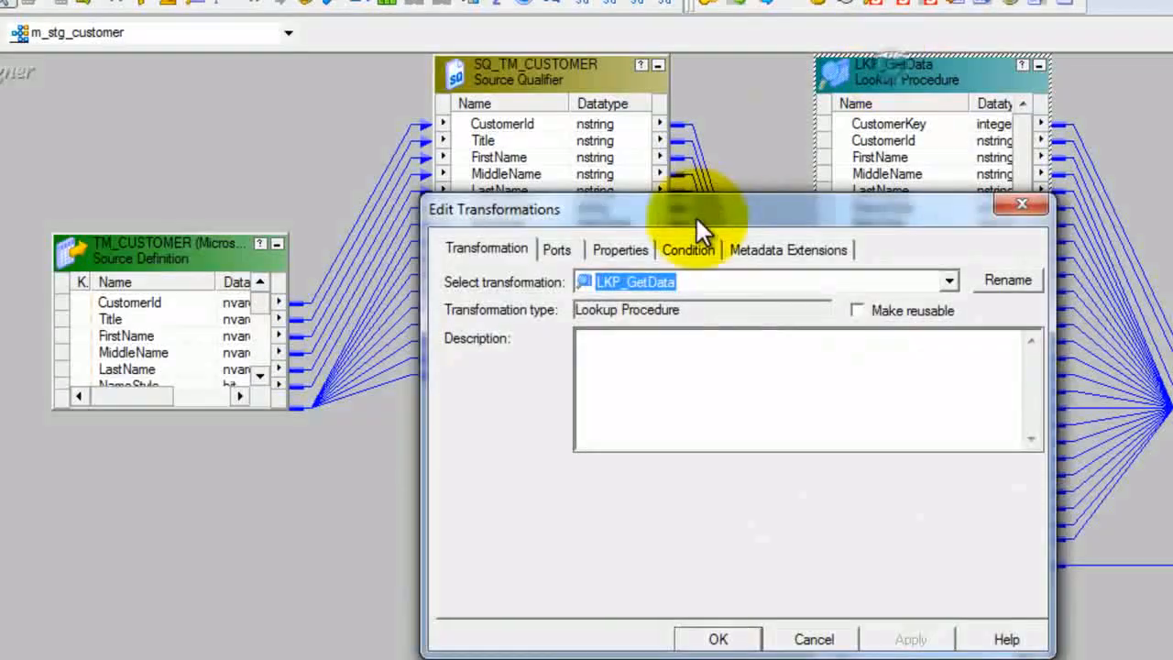
pyautogui.click(689, 251)
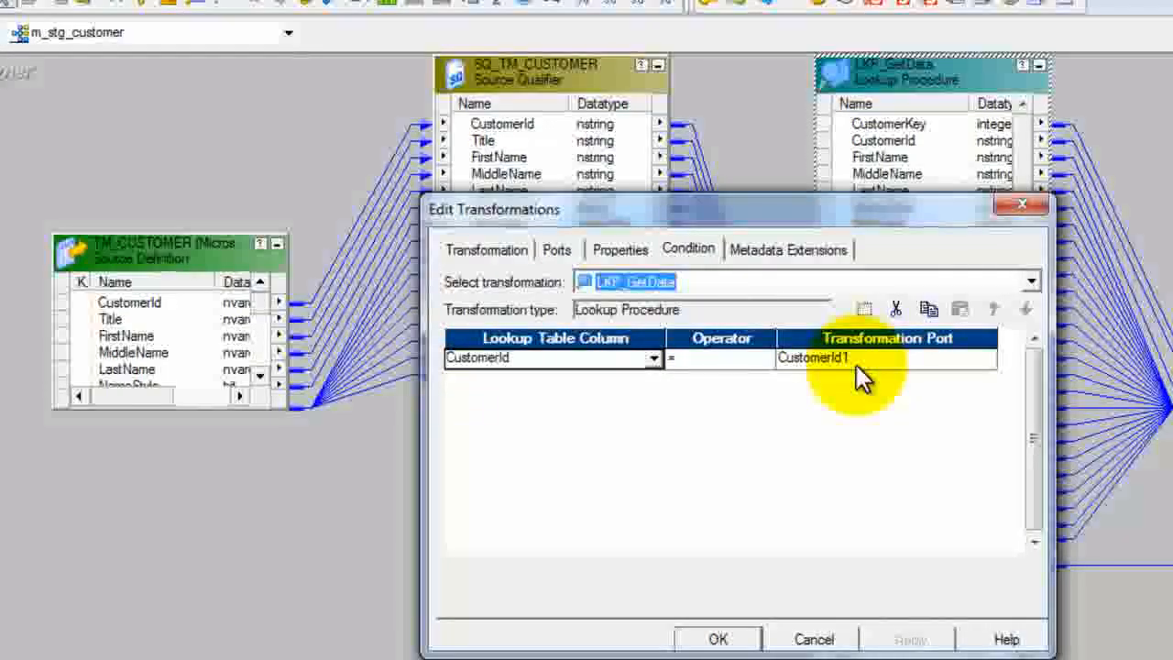
pyautogui.click(631, 252)
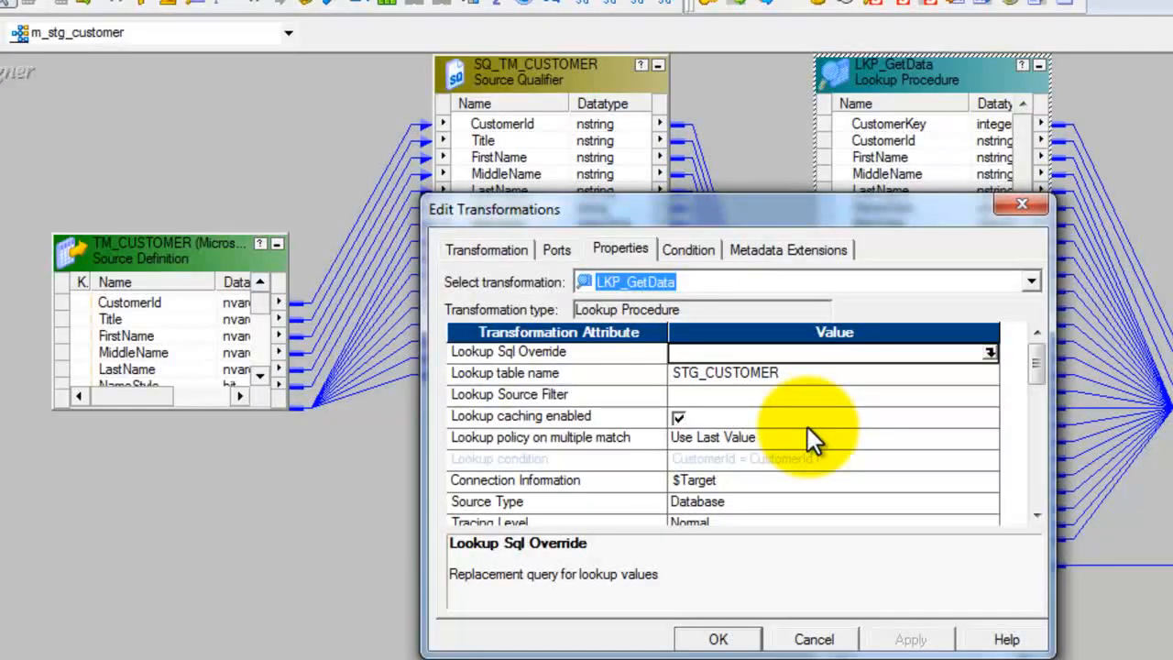
pyautogui.click(790, 638)
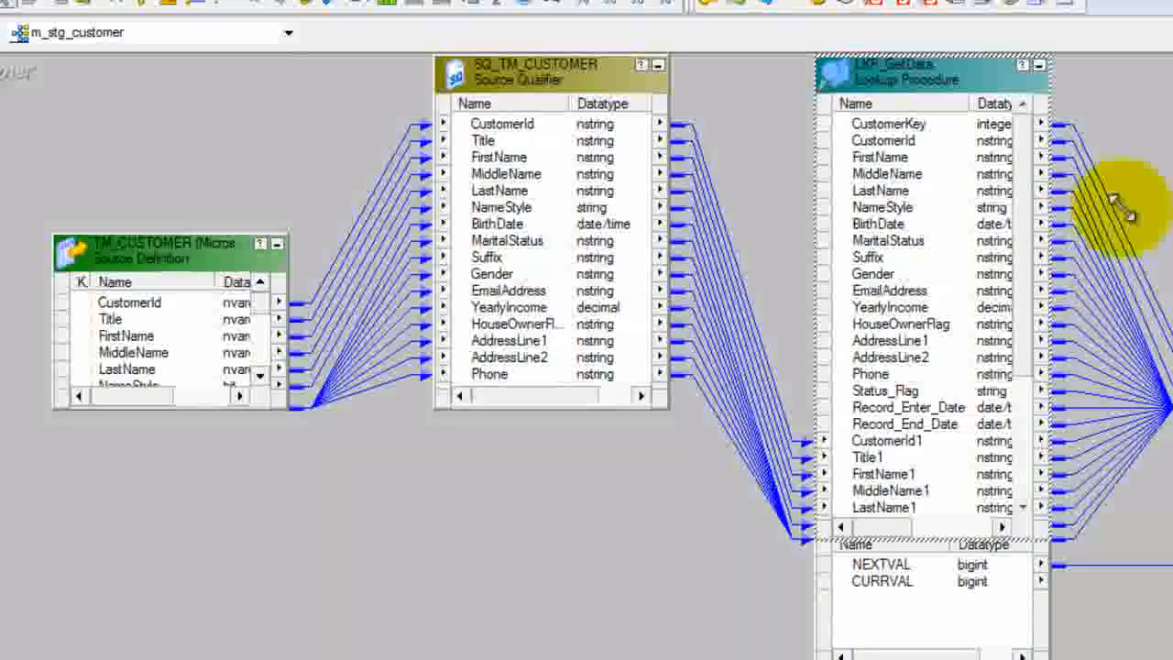
# Step: Extend the EXPTRANS expression box downward to show more of its ports
pyautogui.click(1172, 163)
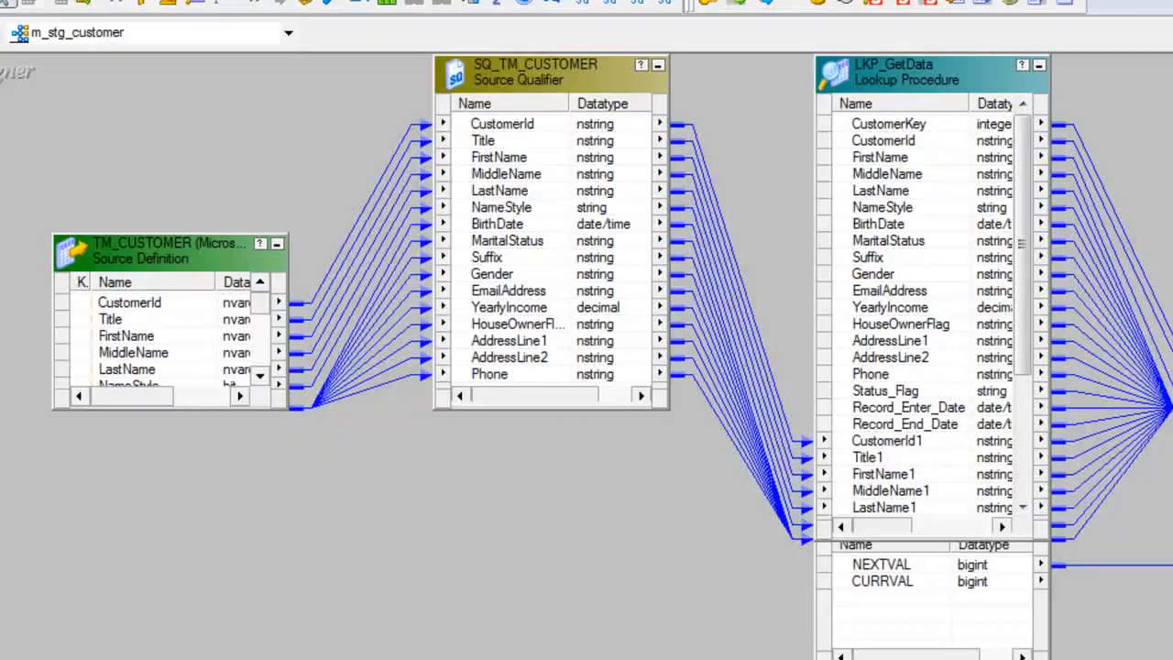
pyautogui.scroll(3, 1172, 311)
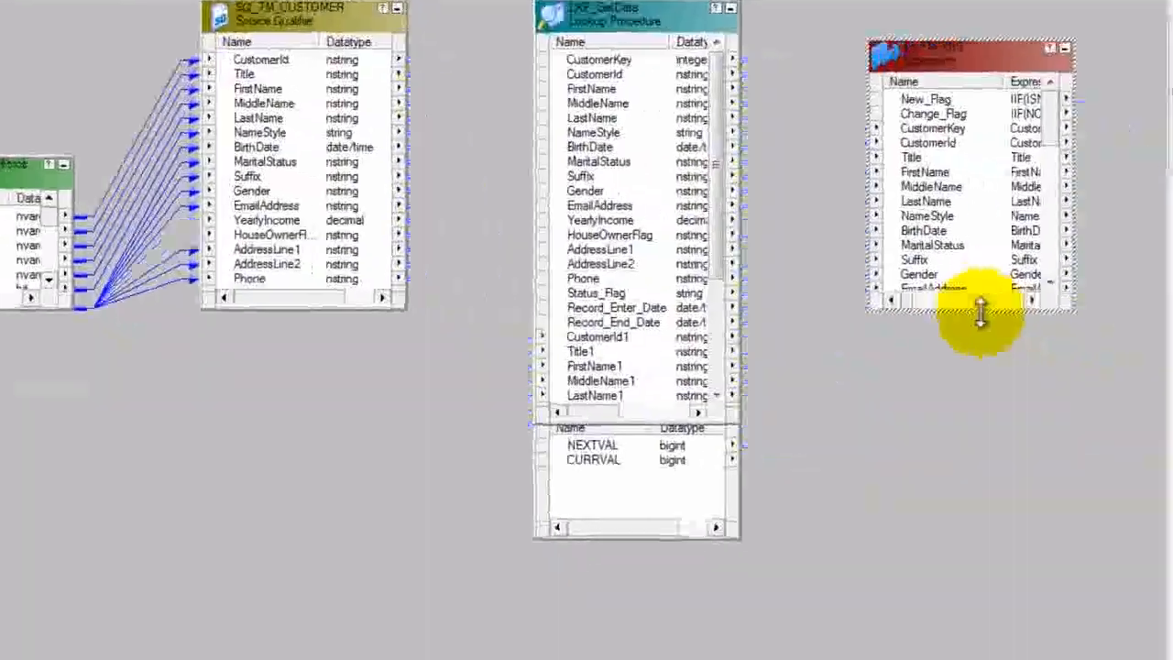
pyautogui.moveTo(982, 309); pyautogui.dragTo(948, 466)
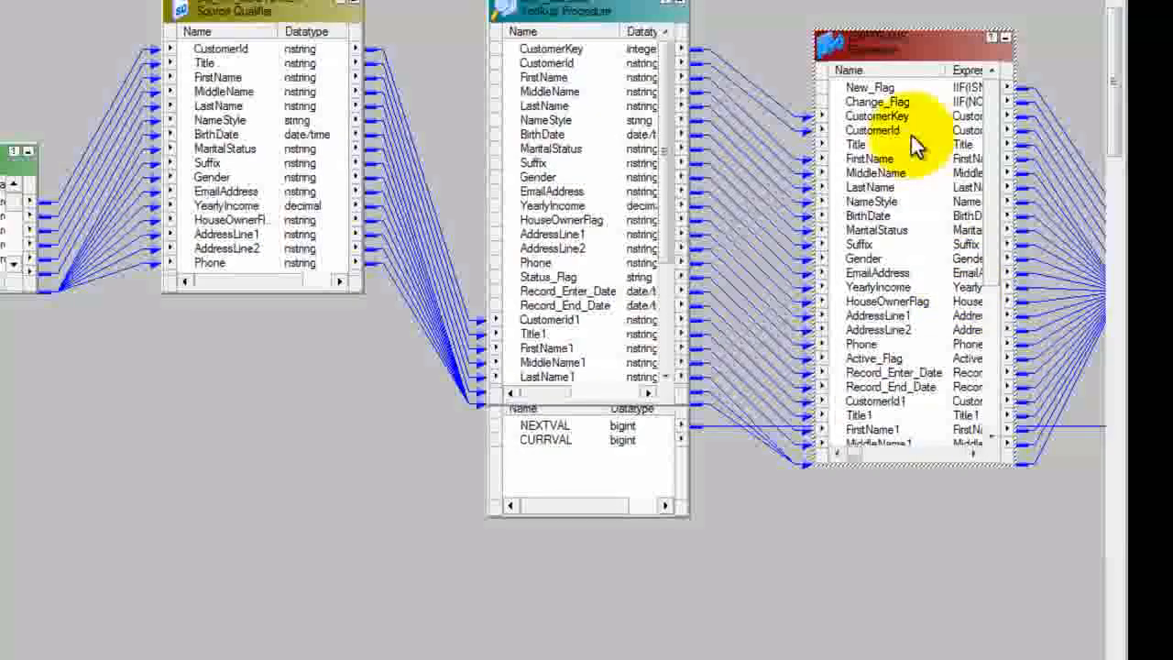
# Step: Examine the formula of the New_Flag port in the EXPTRANS expression, leaving it unchanged
pyautogui.doubleClick(905, 89)
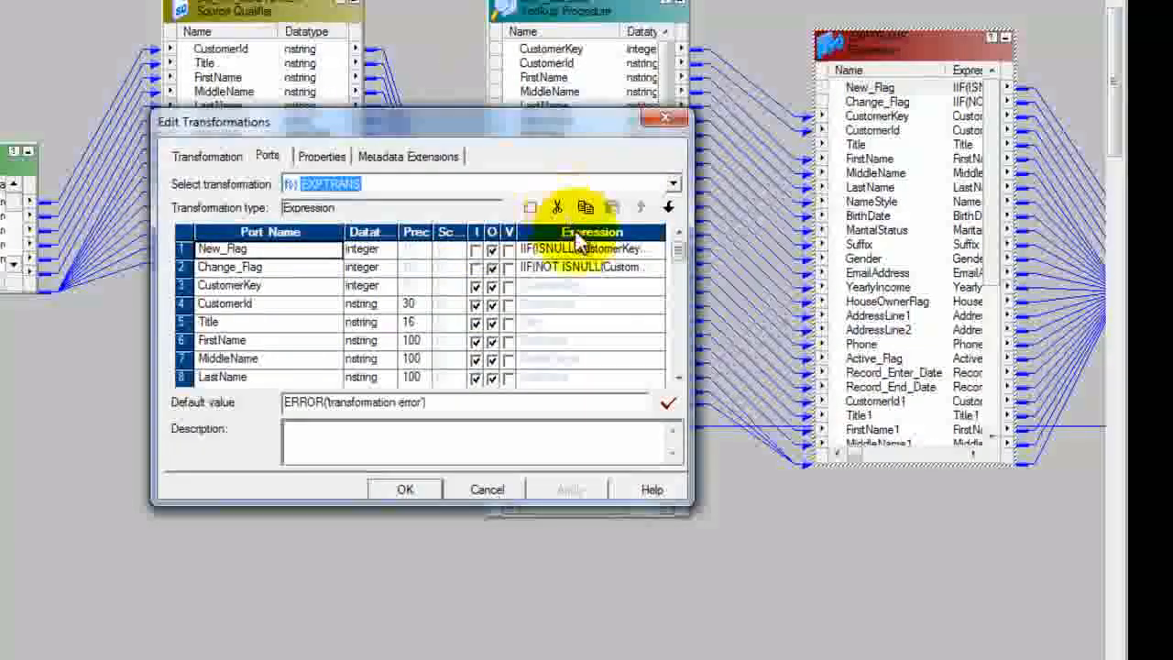
pyautogui.click(644, 251)
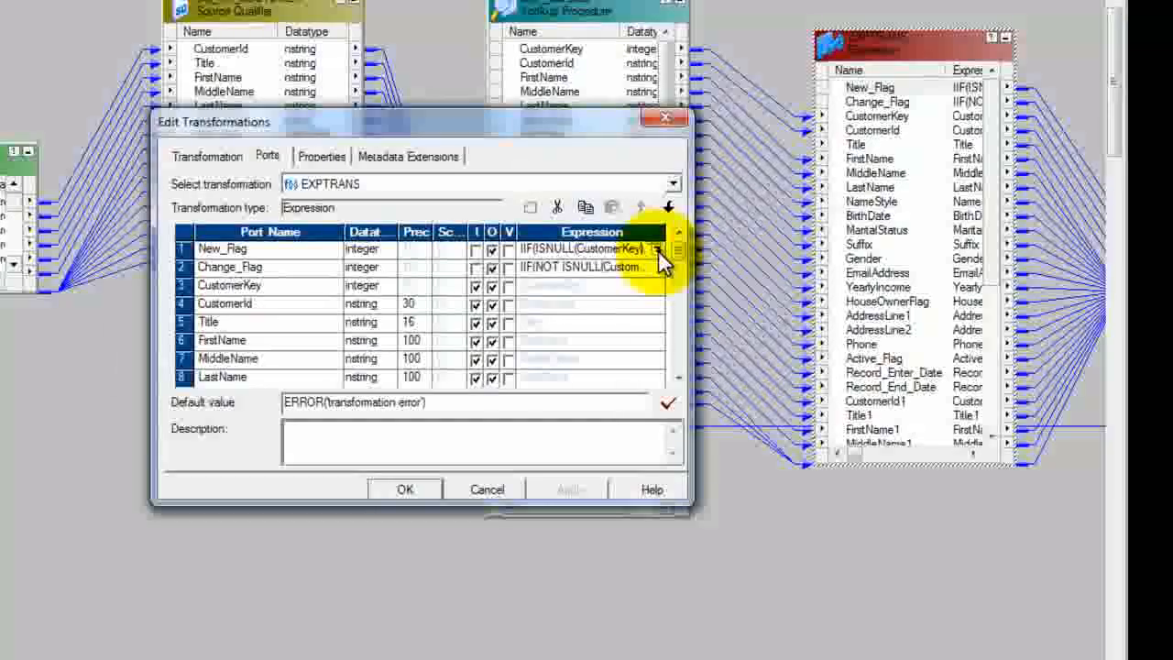
pyautogui.click(658, 251)
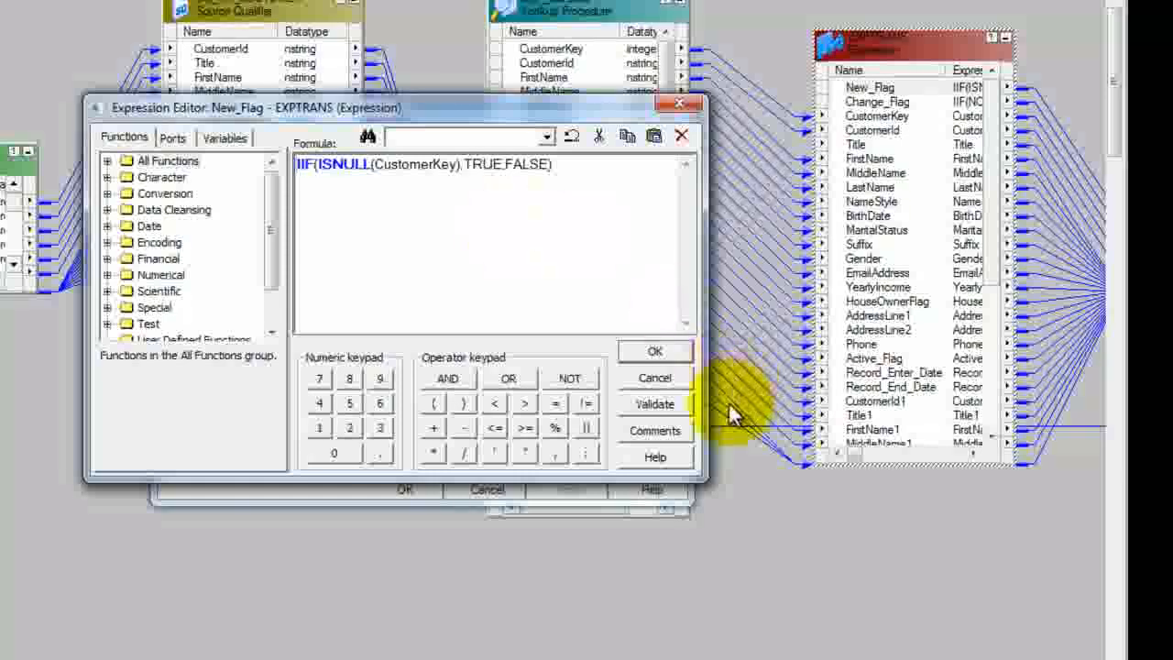
pyautogui.click(647, 380)
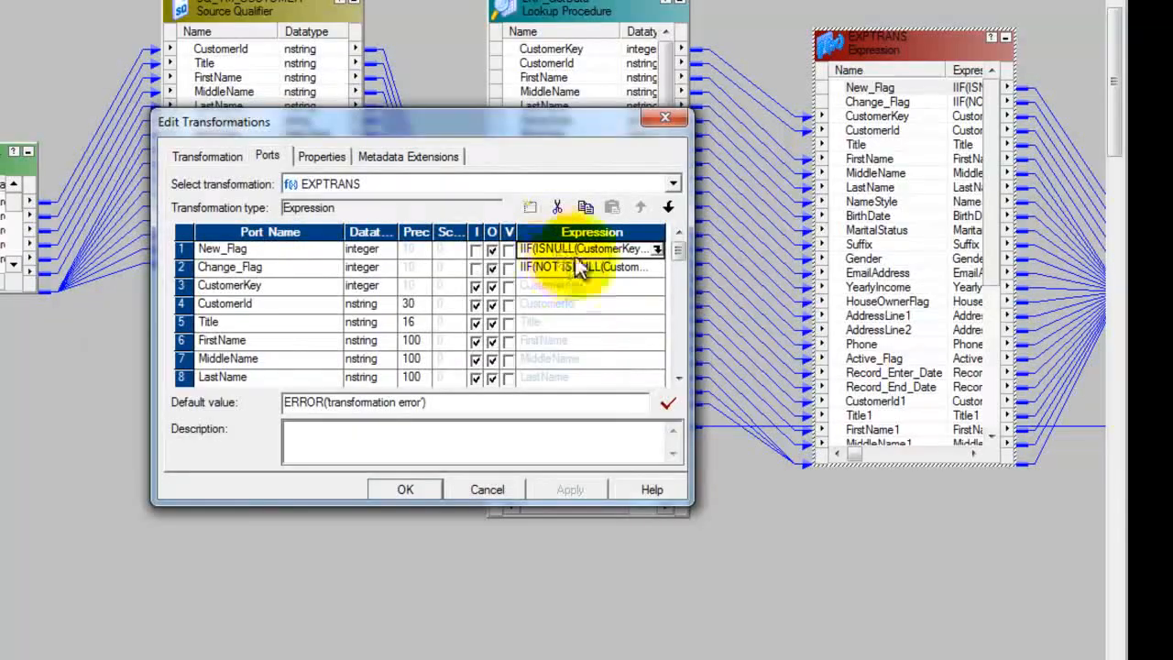
# Step: Open the Change_Flag port's formula and examine its CustomerKey null check and the DECODE comparison of HouseOwnerFlag with HouseOwnerFlag1
pyautogui.click(634, 268)
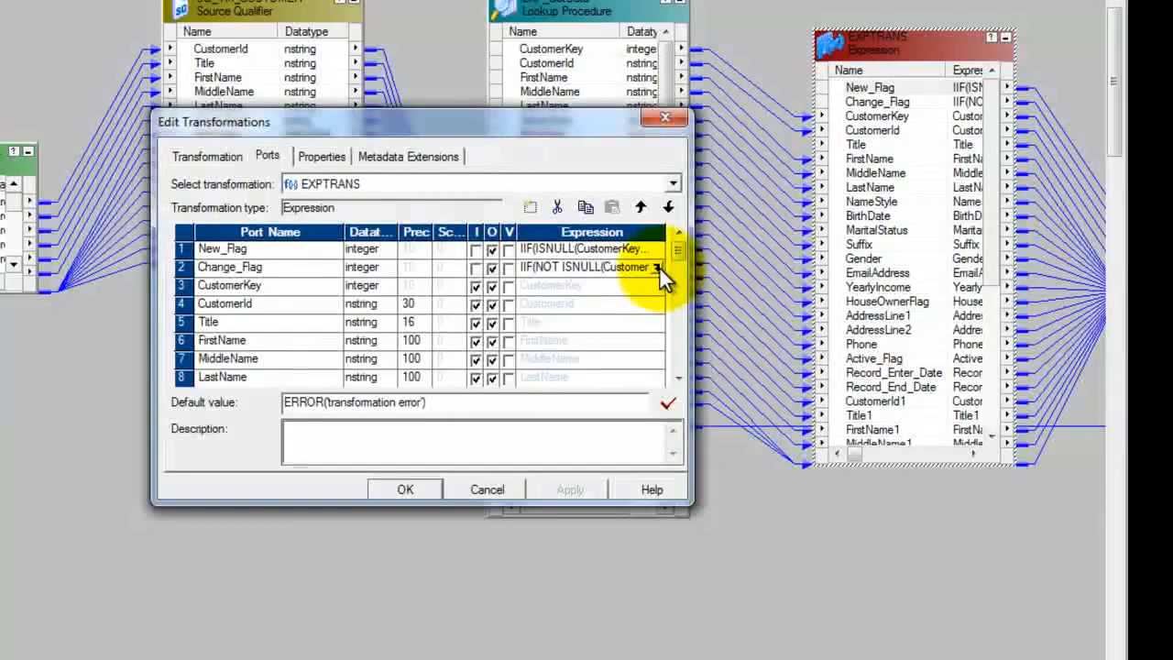
pyautogui.click(657, 268)
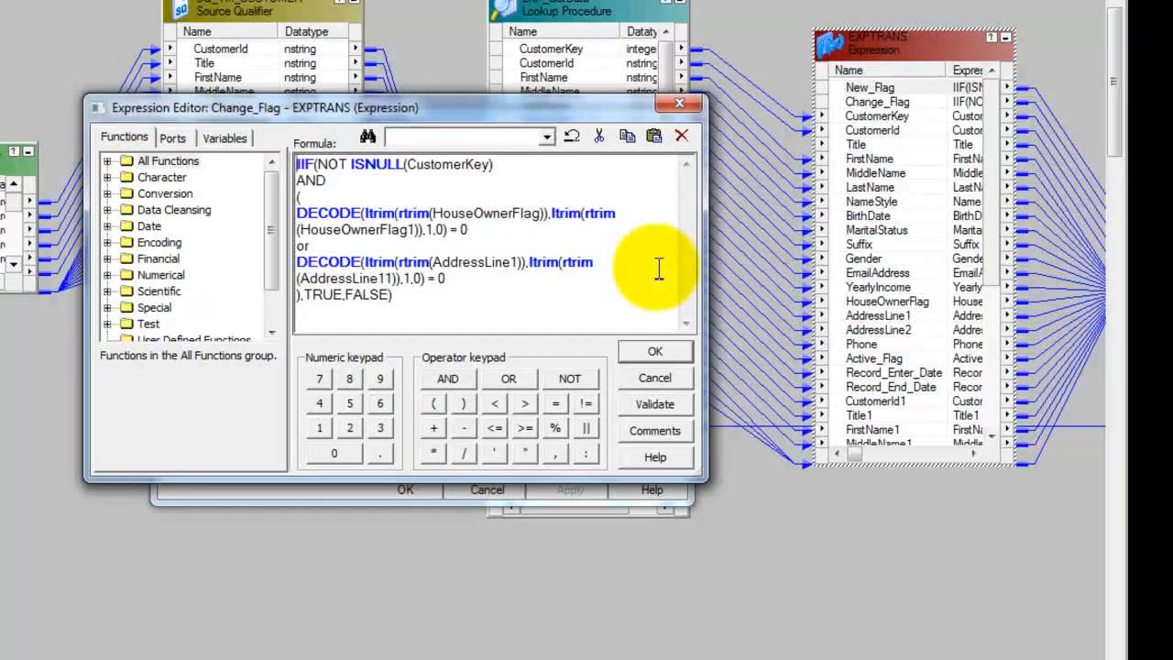
pyautogui.moveTo(317, 165); pyautogui.dragTo(524, 165)
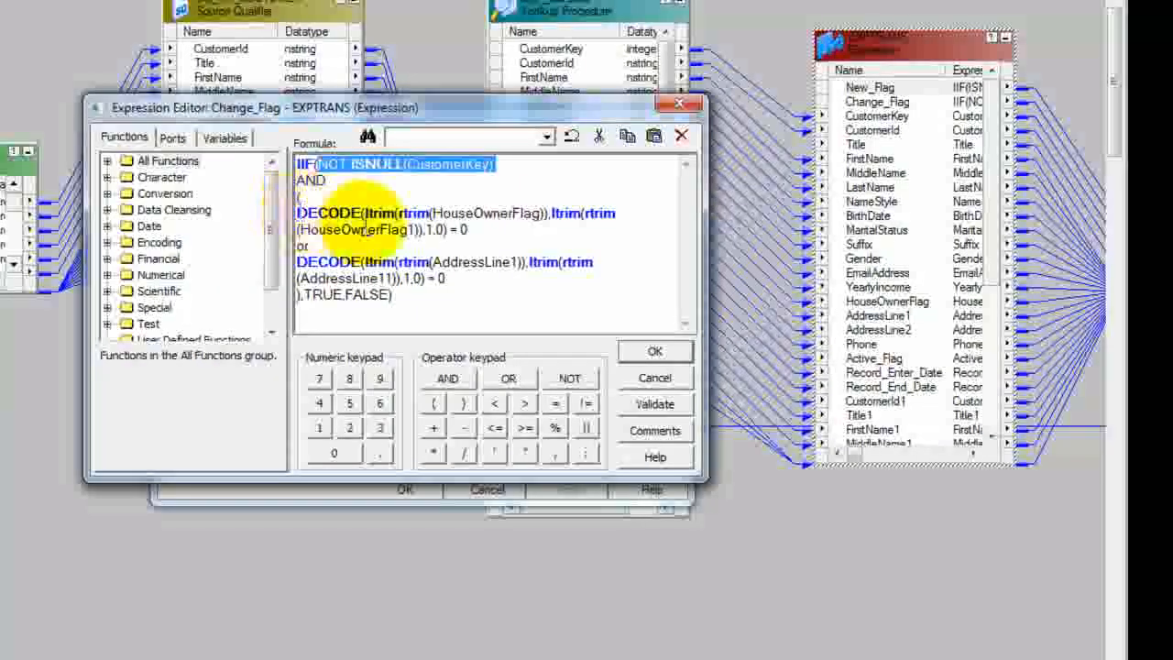
pyautogui.doubleClick(475, 213)
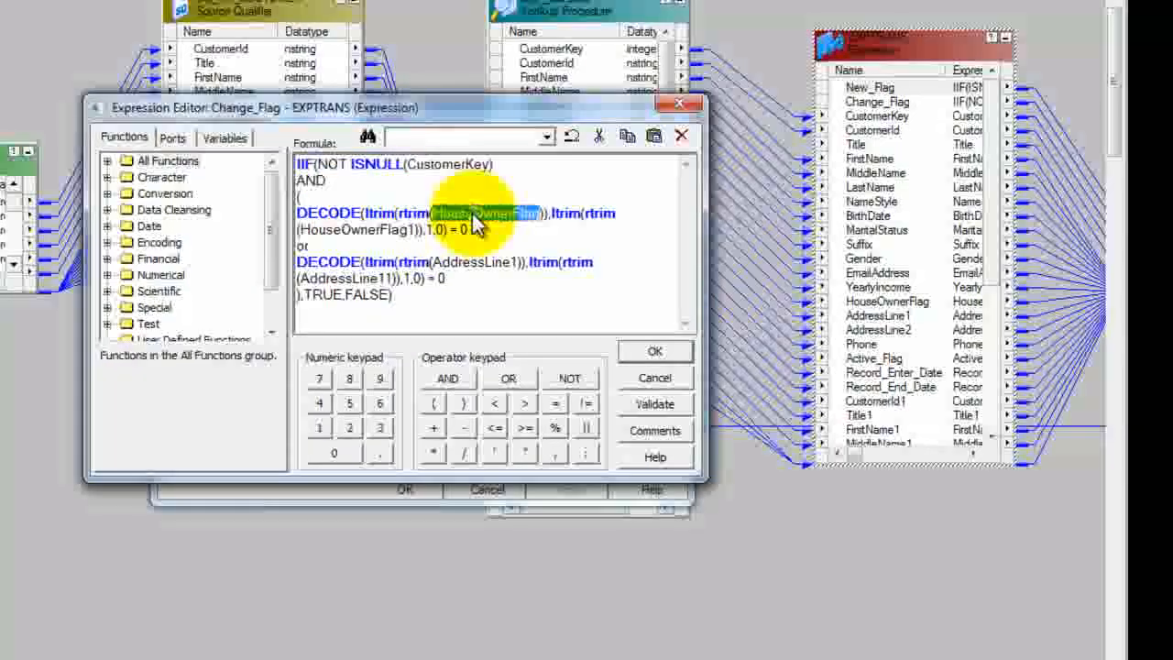
pyautogui.click(475, 261)
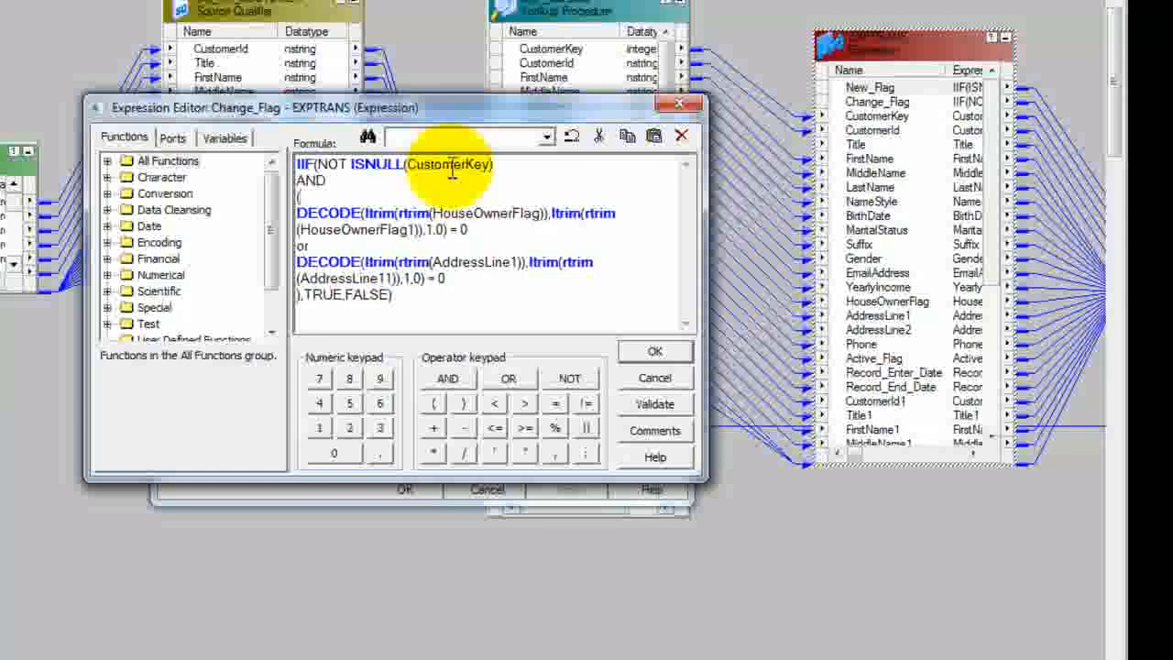
pyautogui.doubleClick(486, 212)
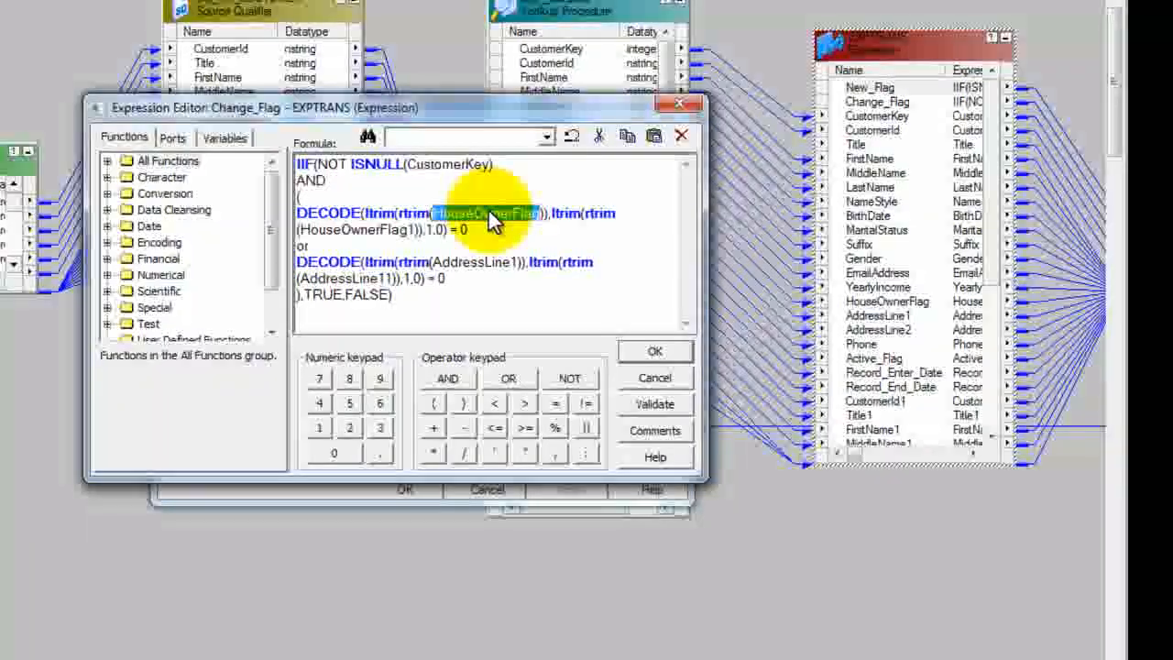
pyautogui.doubleClick(330, 229)
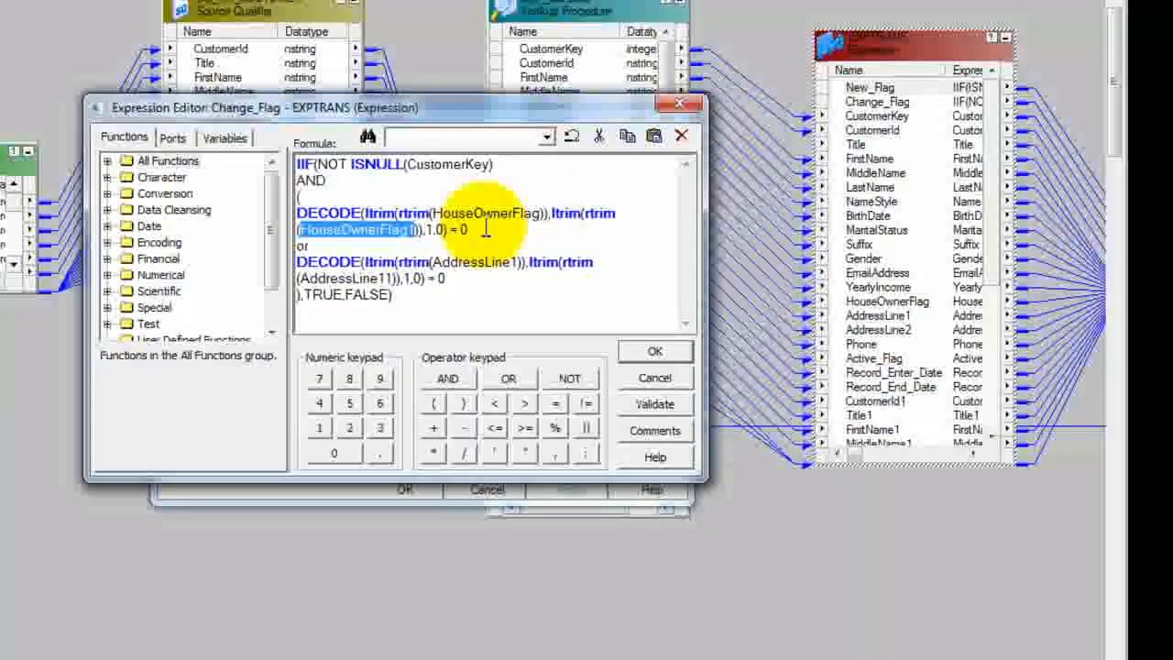
pyautogui.doubleClick(432, 229)
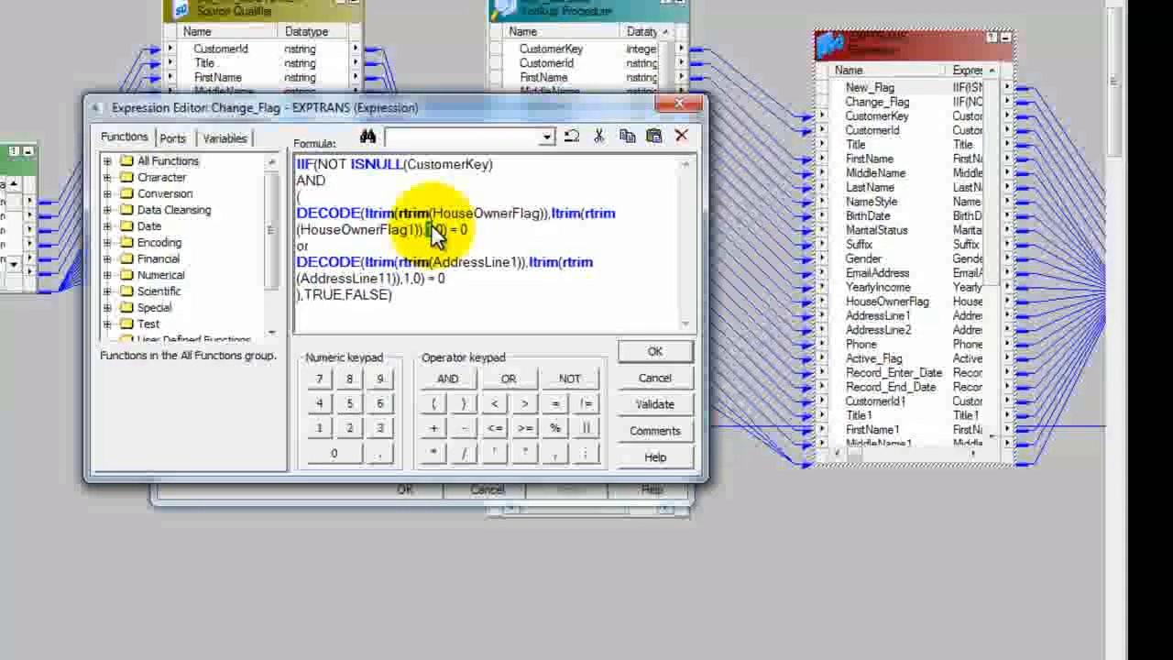
pyautogui.click(491, 233)
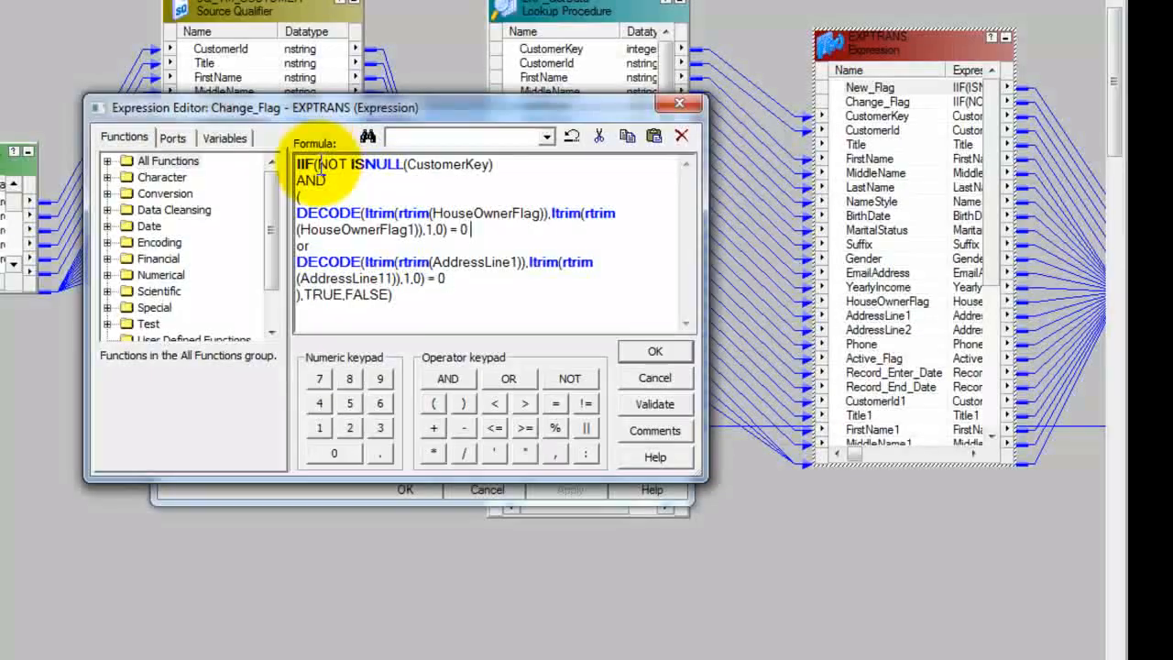
# Step: Examine how the Change_Flag formula combines its conditions with AND and or, and its TRUE and FALSE results
pyautogui.moveTo(296, 165); pyautogui.dragTo(452, 288)
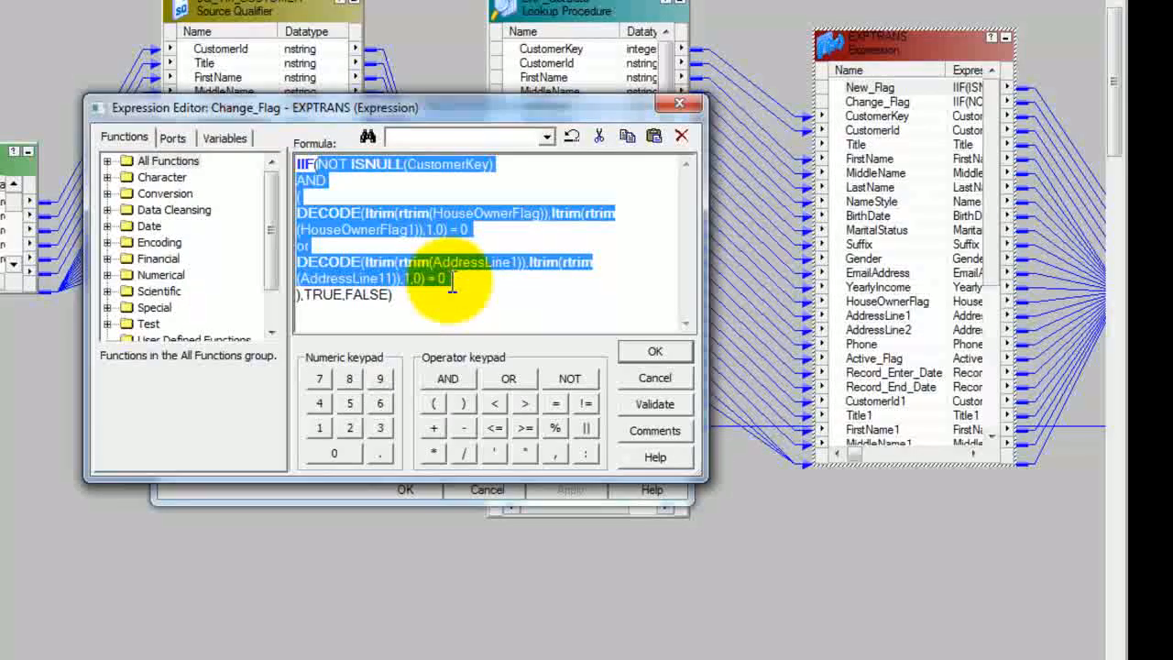
pyautogui.click(312, 178)
pyautogui.doubleClick(312, 180)
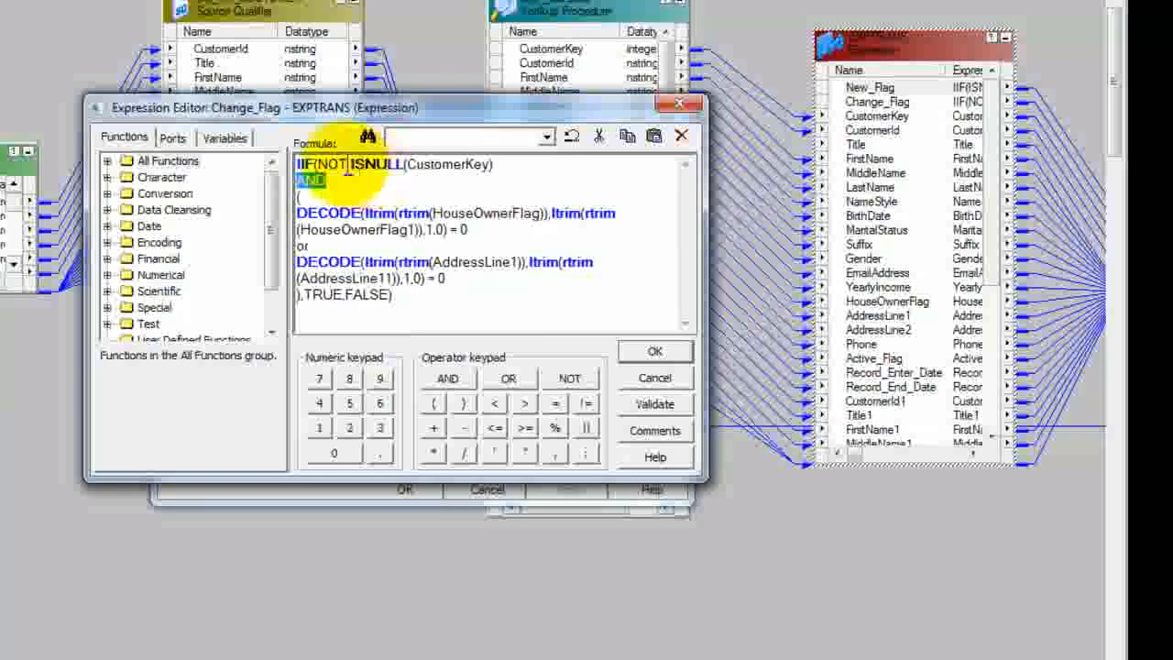
pyautogui.doubleClick(293, 245)
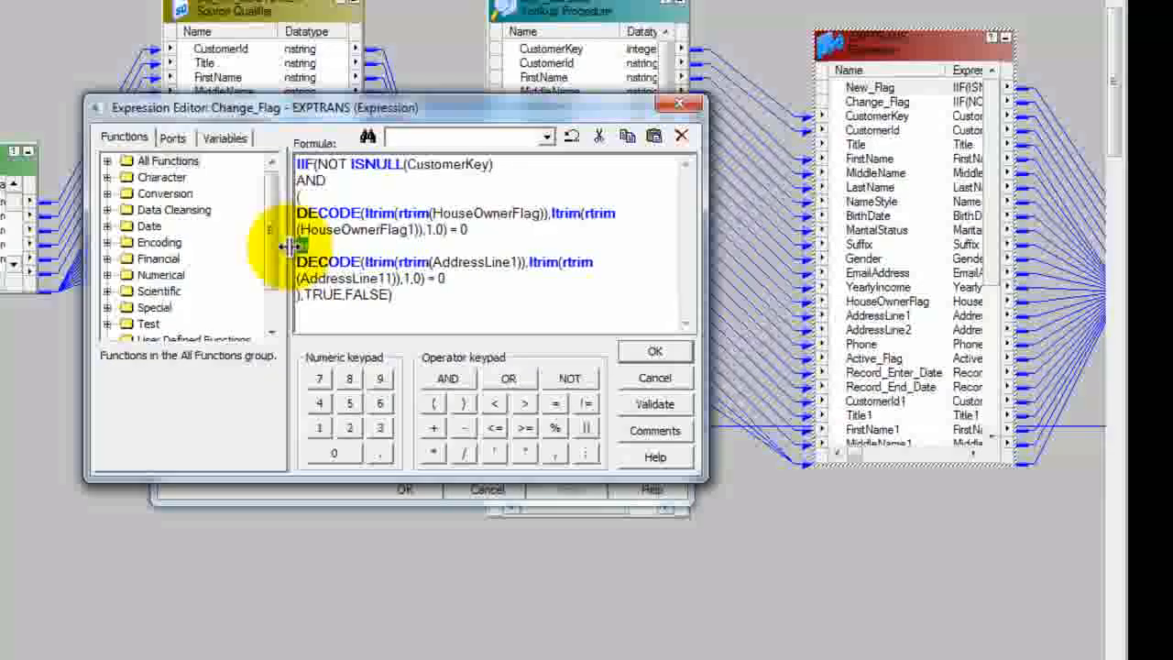
pyautogui.click(319, 165)
pyautogui.moveTo(319, 165); pyautogui.dragTo(498, 168)
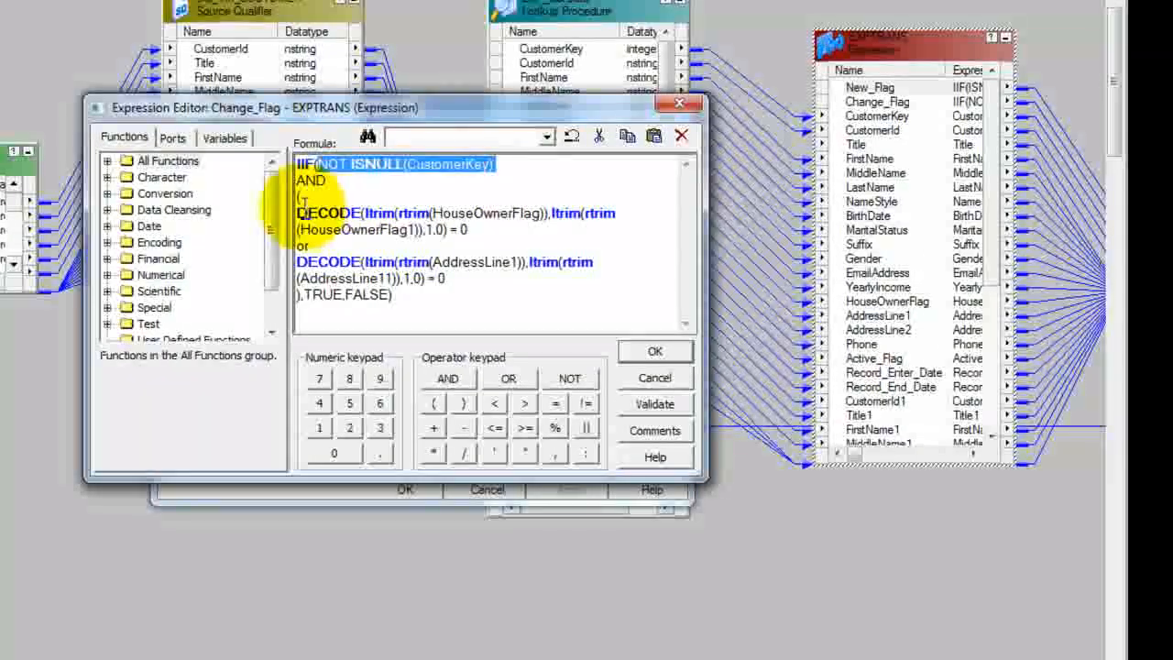
pyautogui.moveTo(299, 212); pyautogui.dragTo(484, 287)
pyautogui.click(466, 262)
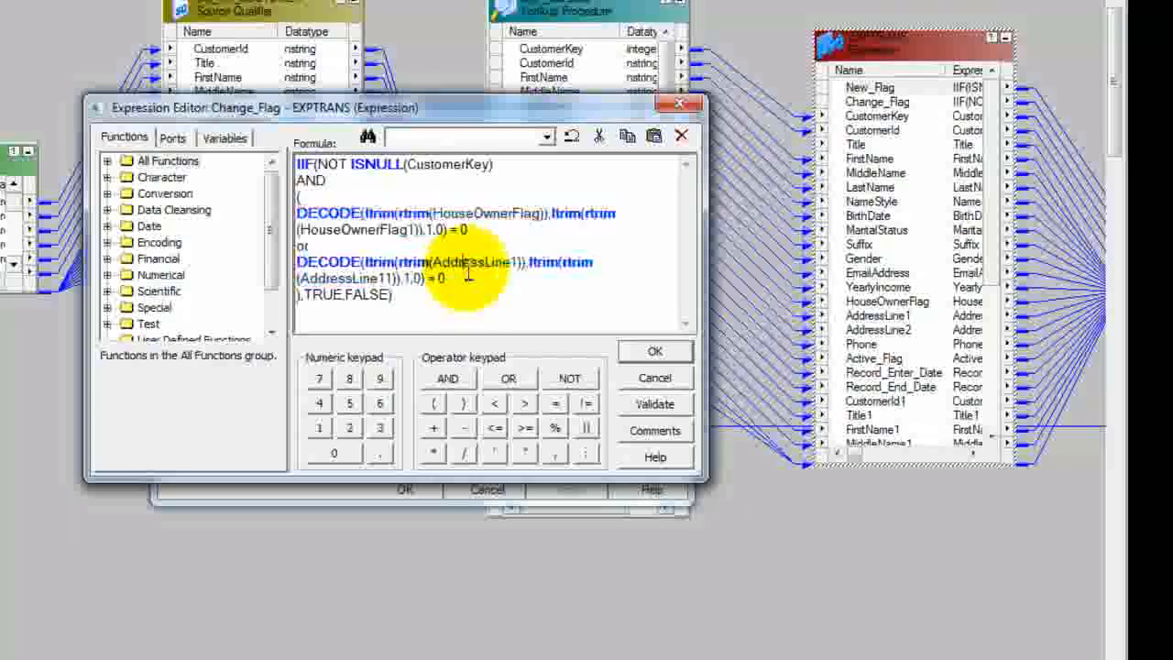
pyautogui.moveTo(319, 165); pyautogui.dragTo(488, 284)
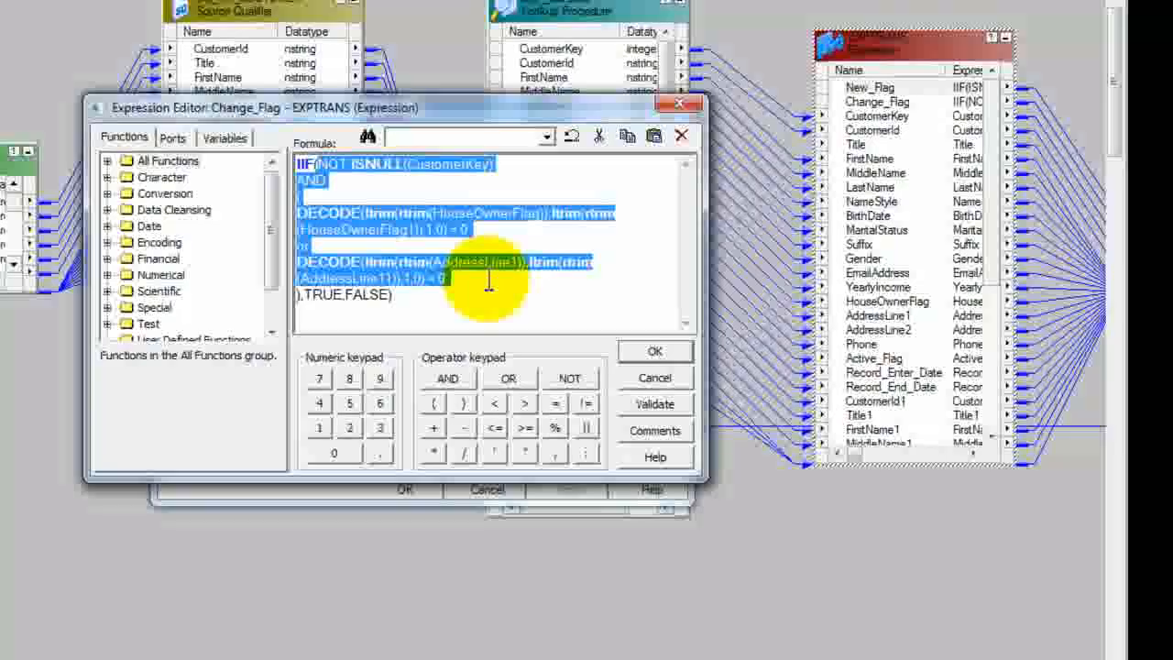
pyautogui.click(298, 195)
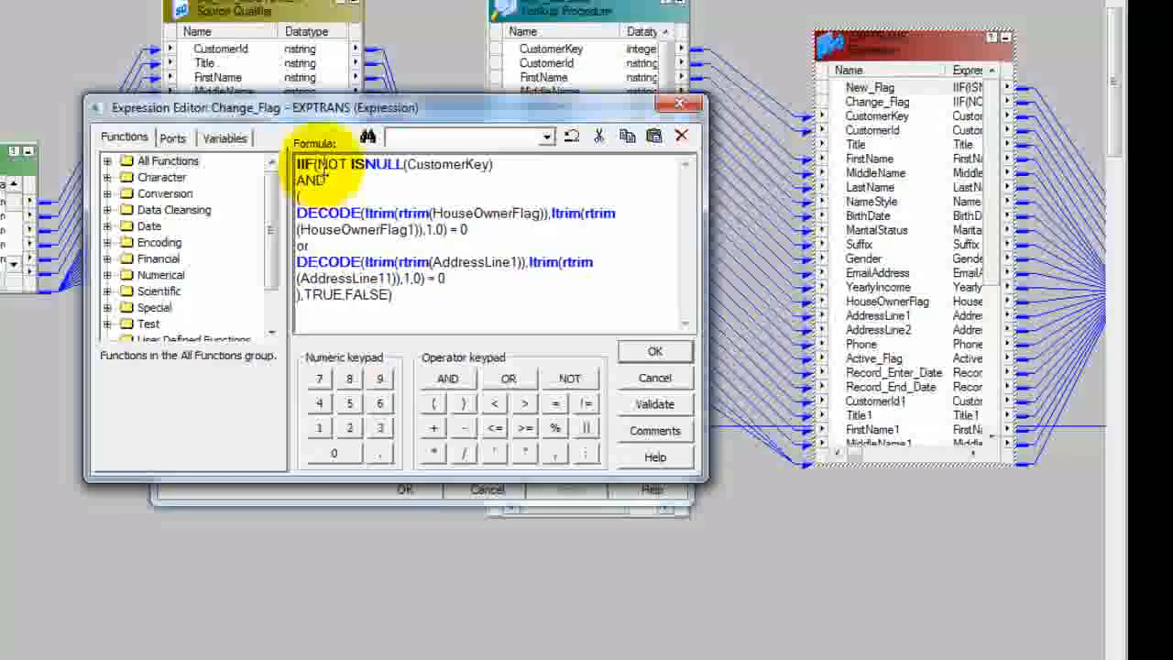
pyautogui.doubleClick(368, 280)
pyautogui.doubleClick(367, 293)
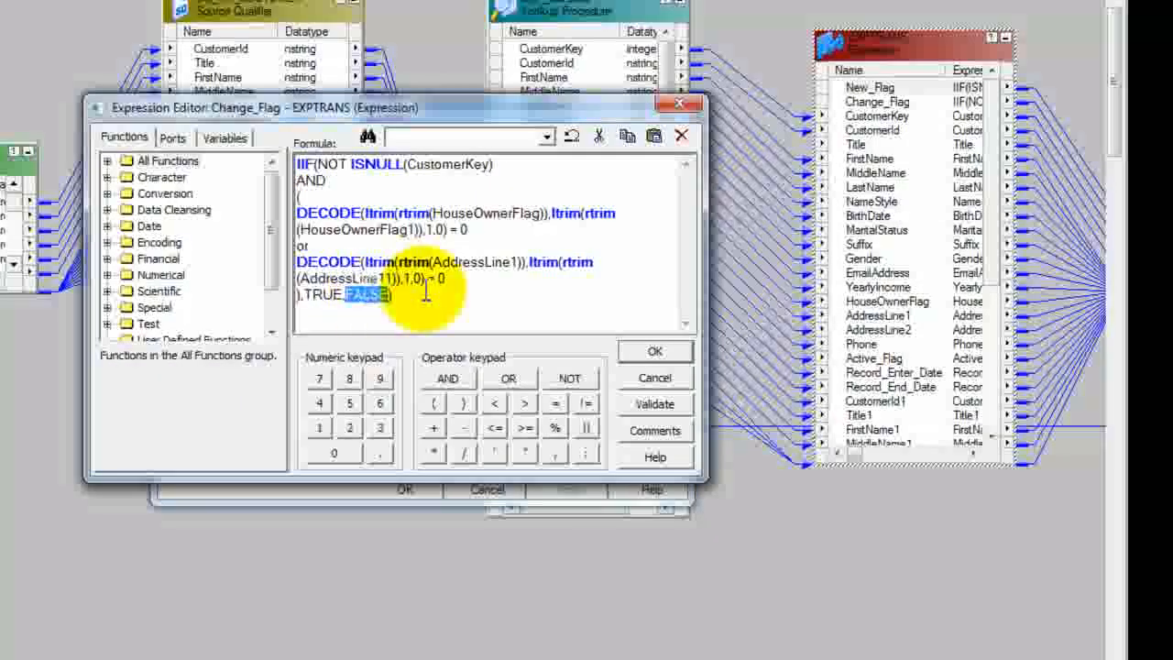
# Step: Close the Change_Flag formula and examine the Current_Date, Default_Date, ActiveFlag and InactiveFlag ports of EXPTRANS, leaving the transformation unchanged
pyautogui.click(426, 291)
pyautogui.moveTo(678, 261); pyautogui.dragTo(678, 371)
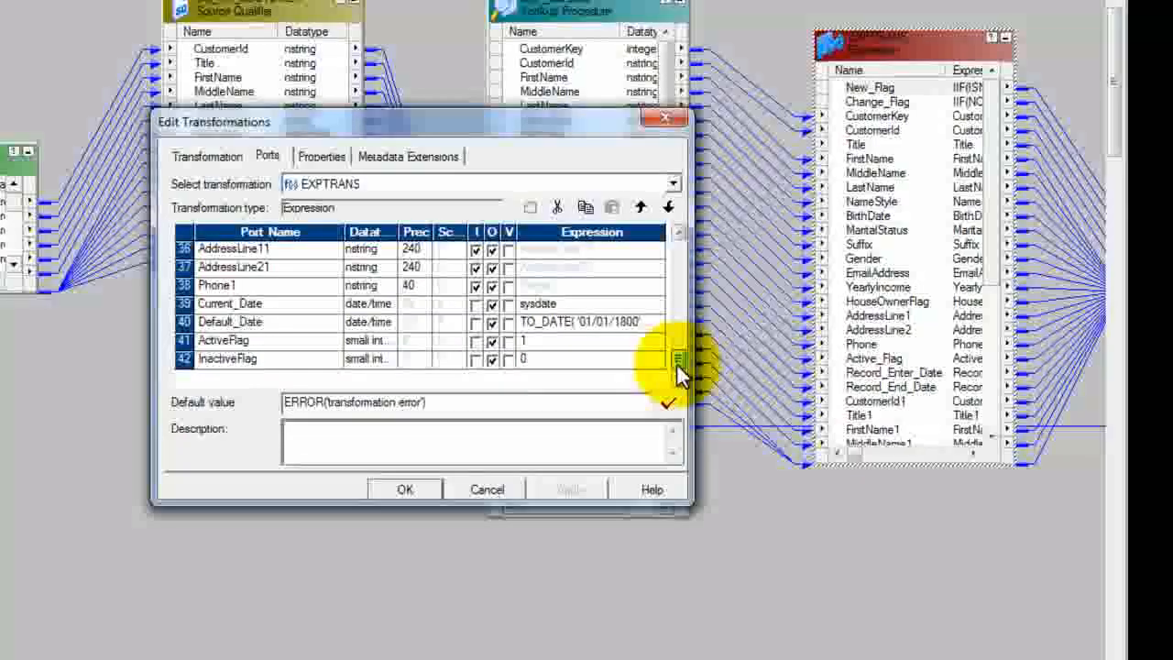
pyautogui.moveTo(181, 303); pyautogui.dragTo(180, 359)
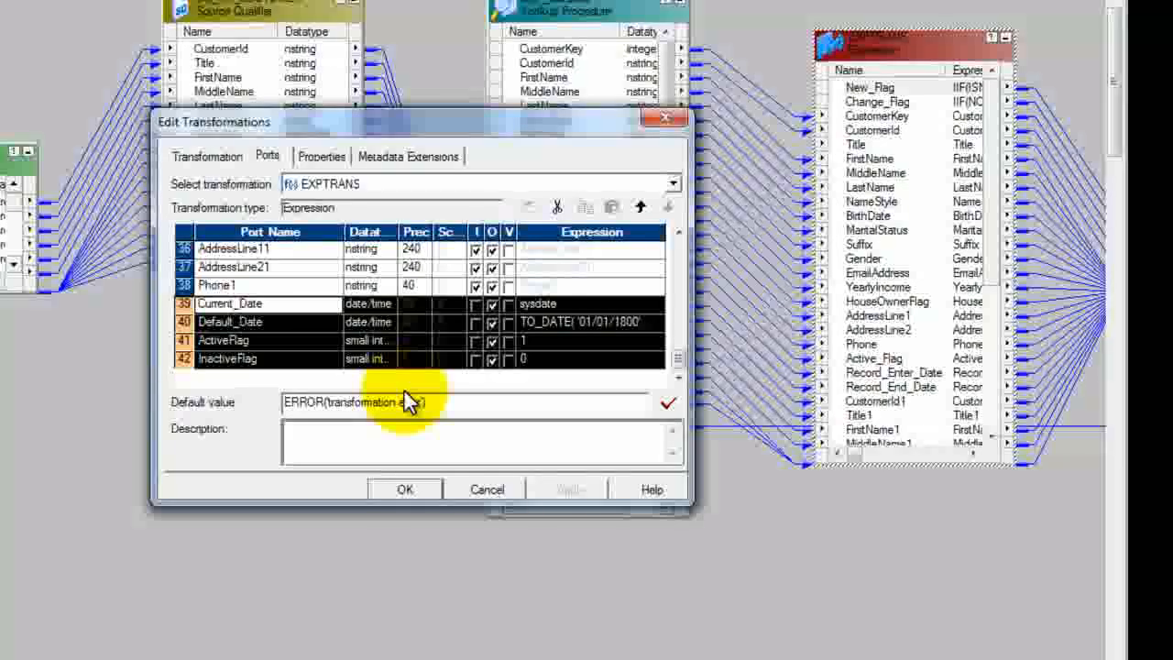
pyautogui.click(183, 340)
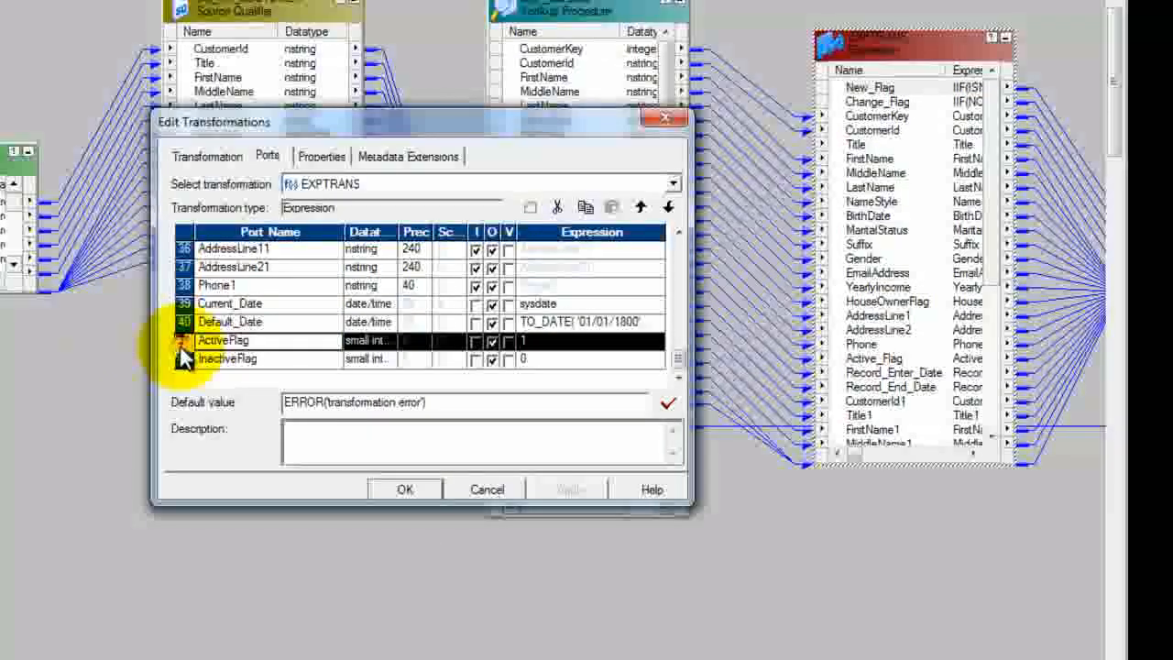
pyautogui.click(183, 360)
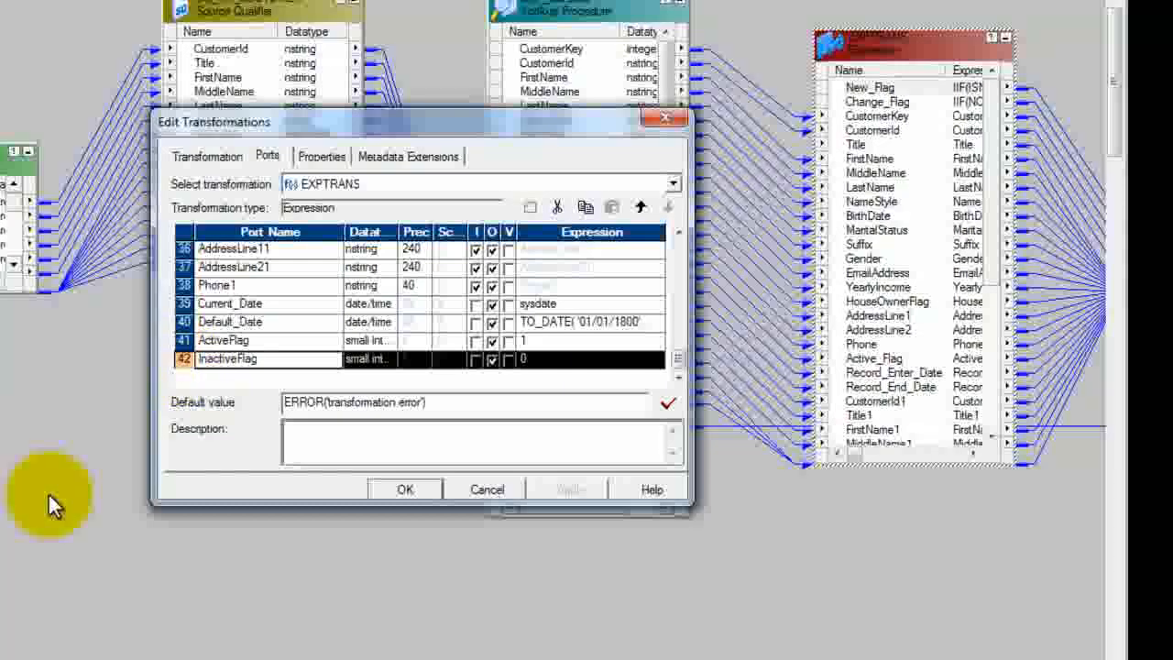
pyautogui.click(486, 490)
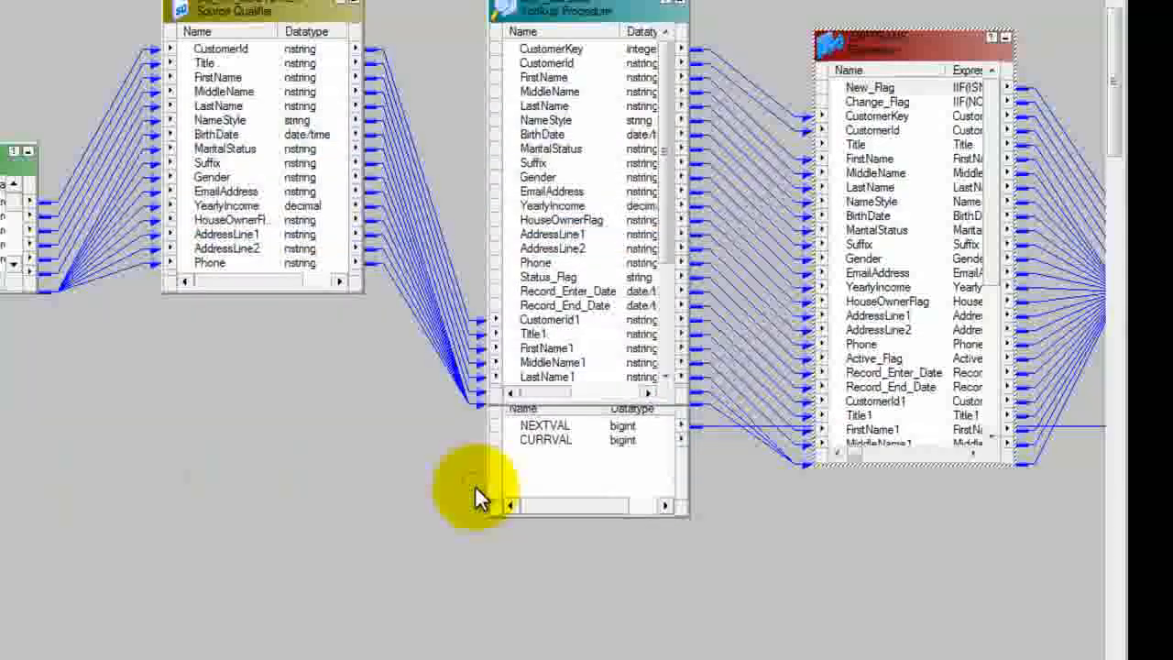
# Step: Extend the RTRTRANS router box upward and downward to show more of its ports
pyautogui.moveTo(323, 658); pyautogui.dragTo(515, 659)
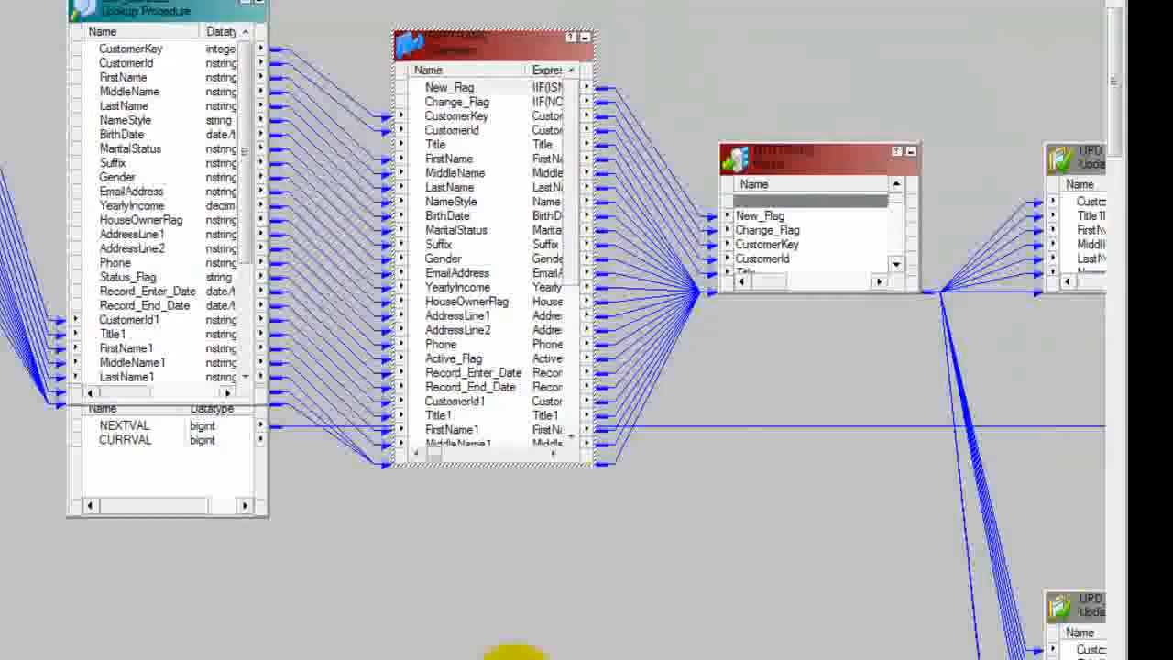
pyautogui.moveTo(776, 157); pyautogui.dragTo(780, 38)
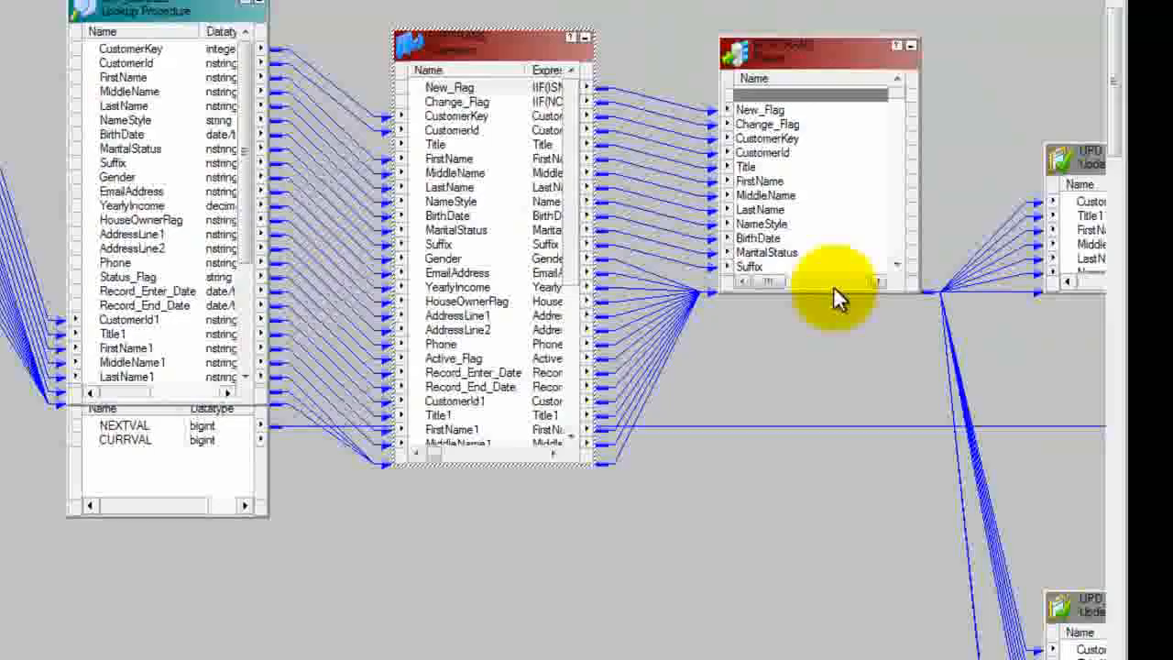
pyautogui.moveTo(835, 292); pyautogui.dragTo(887, 623)
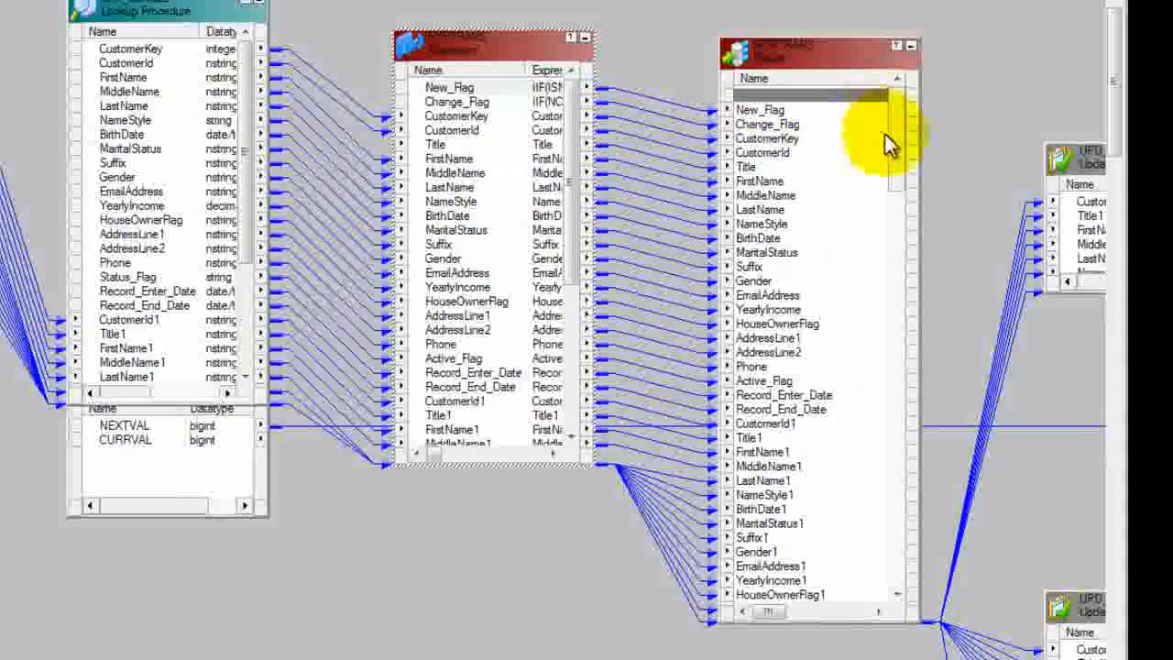
pyautogui.moveTo(893, 138); pyautogui.dragTo(930, 118)
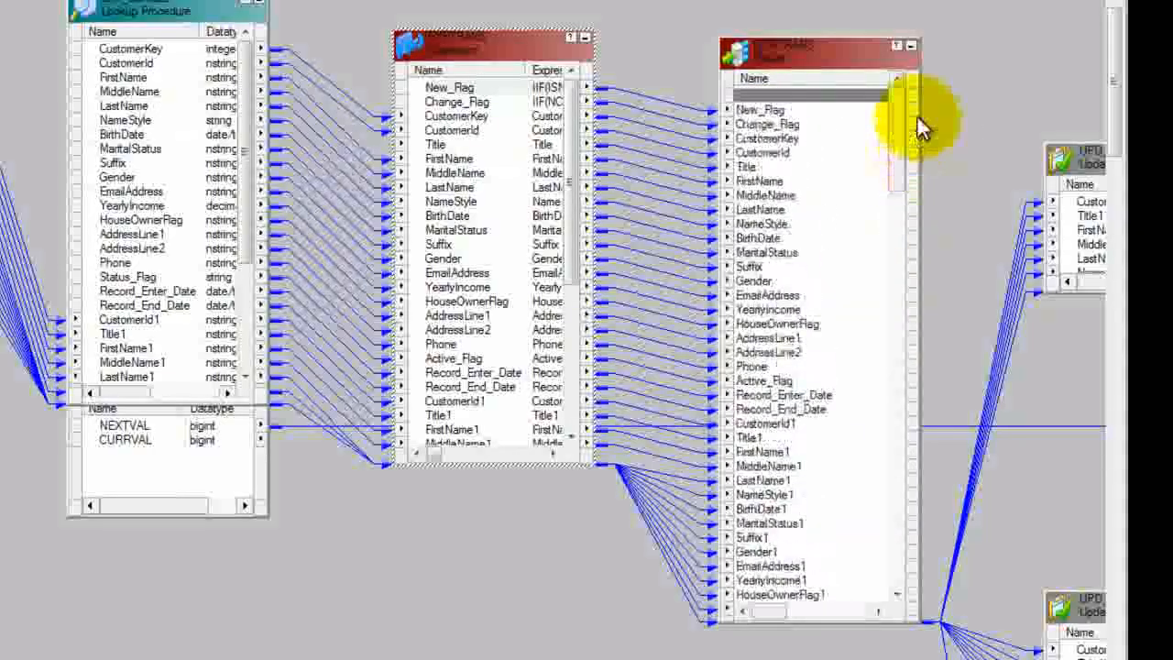
# Step: Examine the RTRTRANS router's groups and their filter conditions, leaving them unchanged
pyautogui.doubleClick(828, 56)
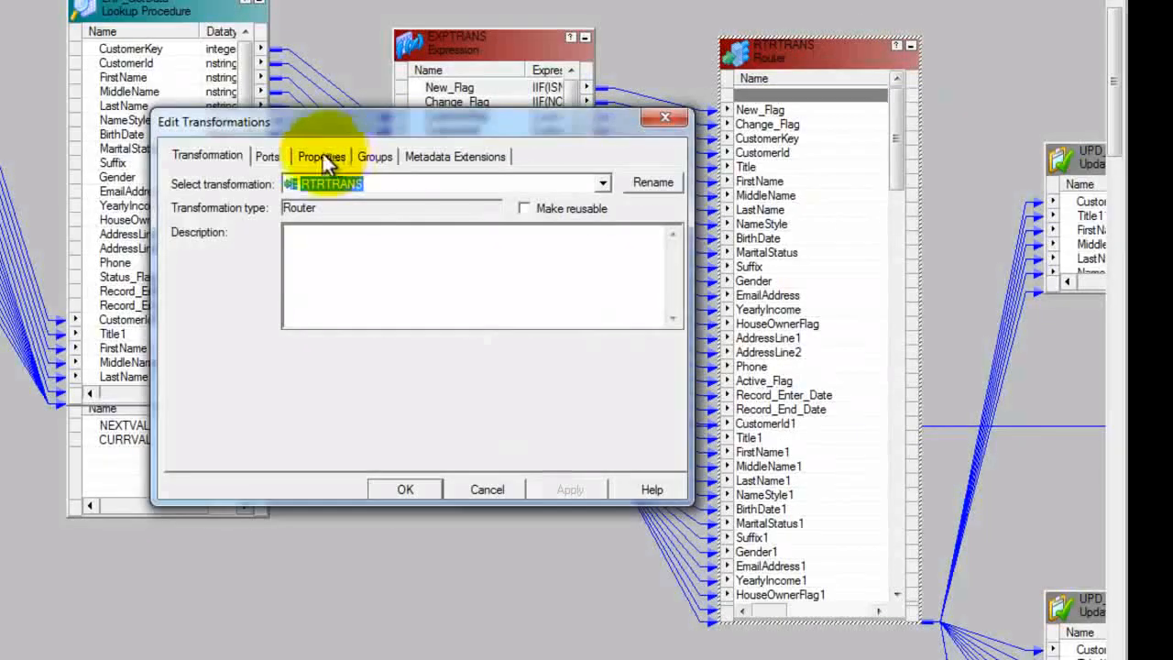
pyautogui.click(375, 158)
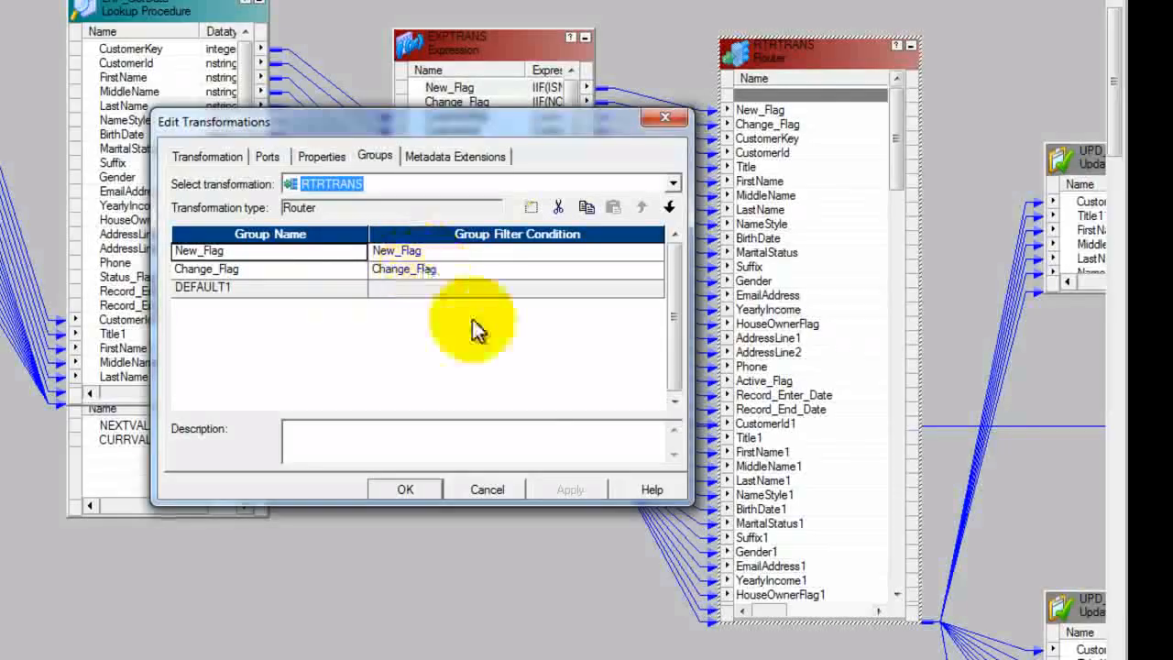
pyautogui.click(487, 490)
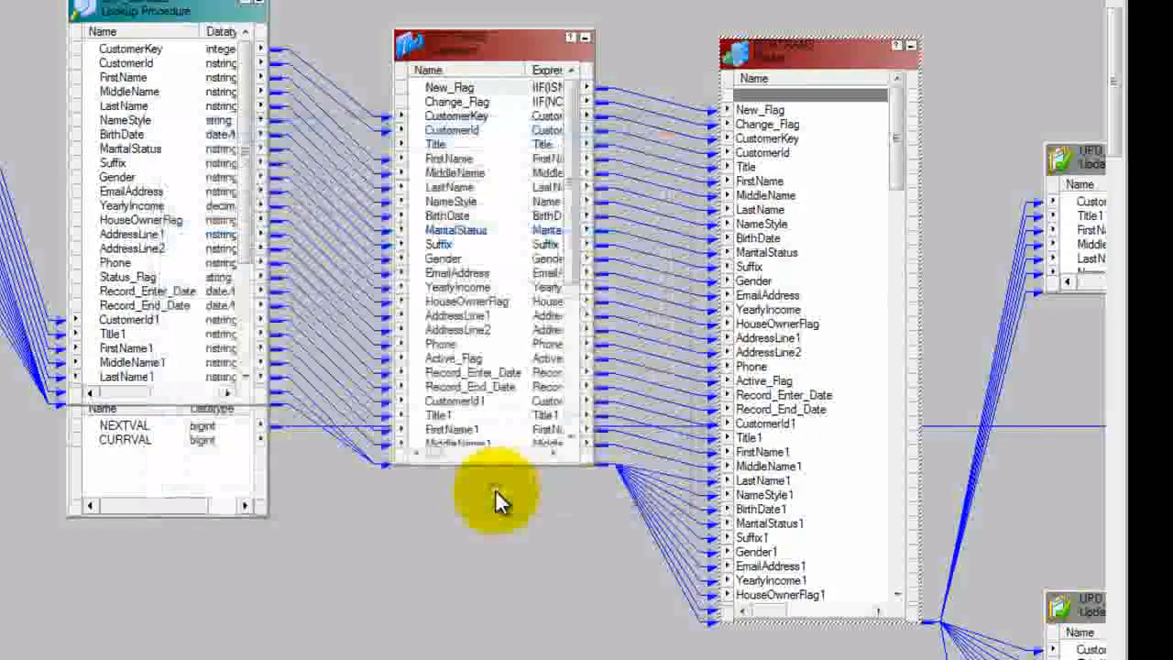
# Step: Look through the router's ports down to the output ports of its first group
pyautogui.click(904, 170)
pyautogui.moveTo(904, 171); pyautogui.dragTo(912, 289)
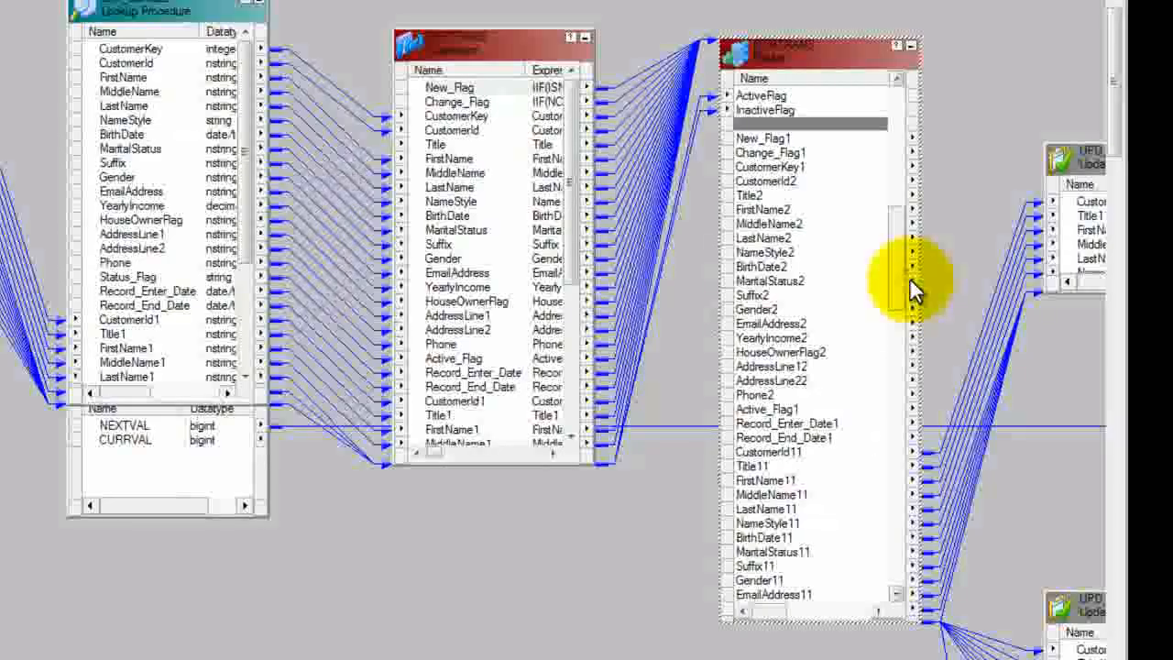
pyautogui.moveTo(773, 615)
pyautogui.mouseDown()
pyautogui.moveTo(812, 616)
pyautogui.moveTo(751, 622)
pyautogui.mouseUp()
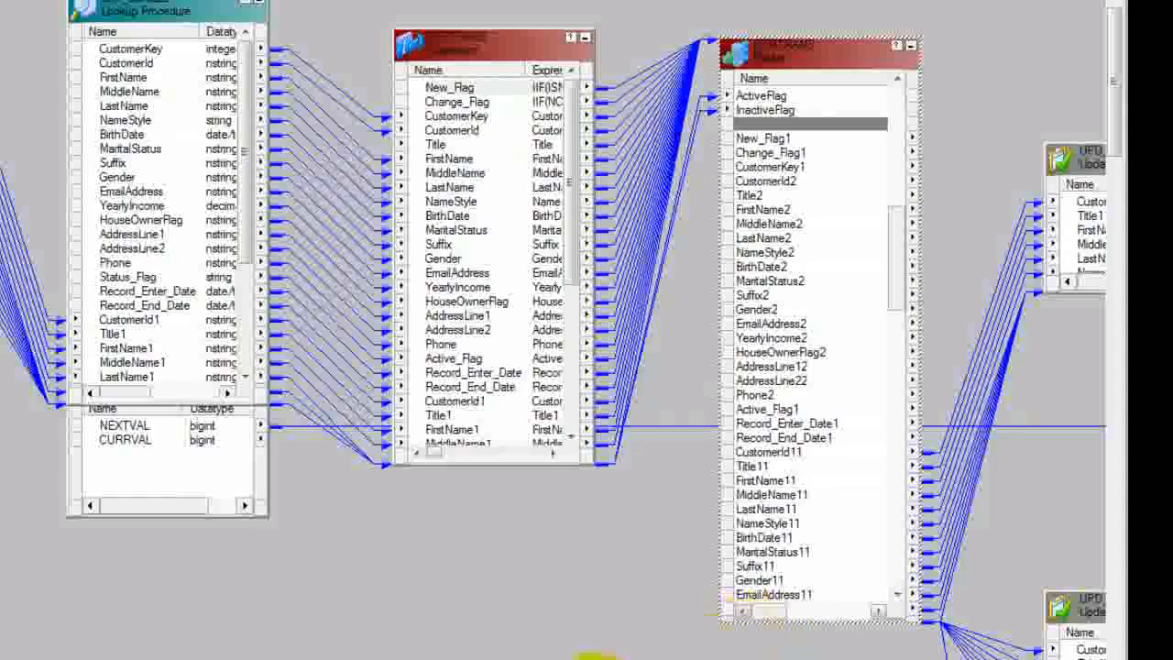
# Step: Bring the customer insert target definition level with UPD_ForceInserts and extend its box upward to show more columns
pyautogui.moveTo(516, 659); pyautogui.dragTo(891, 659)
pyautogui.moveTo(937, 399); pyautogui.dragTo(871, 117)
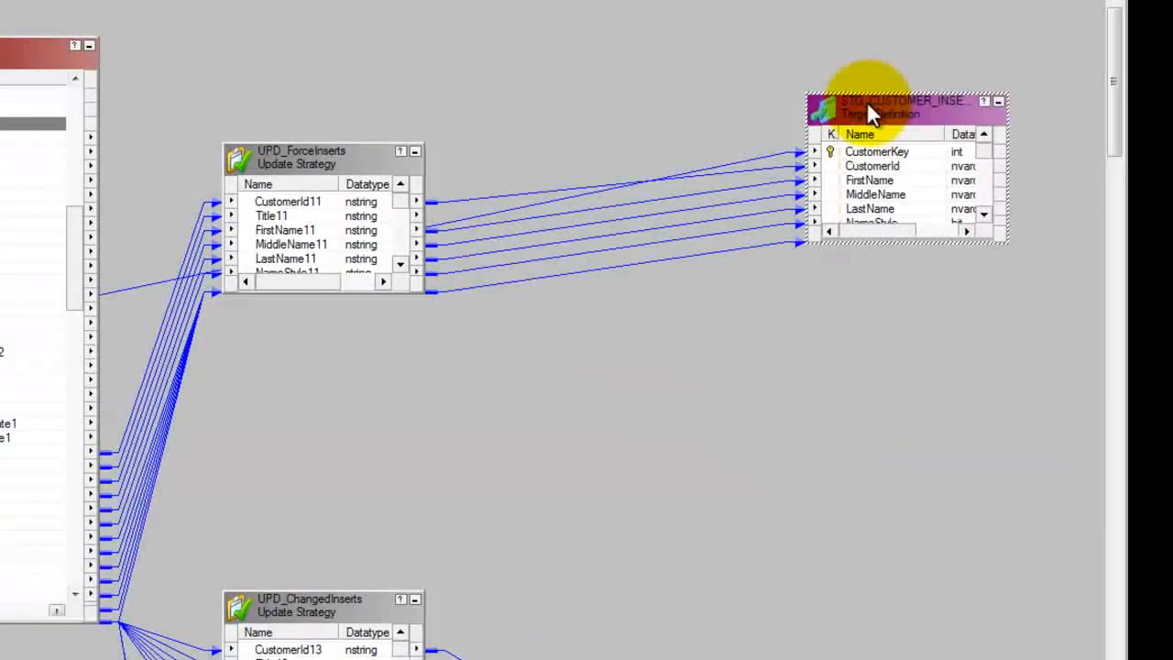
pyautogui.moveTo(937, 99); pyautogui.dragTo(935, 2)
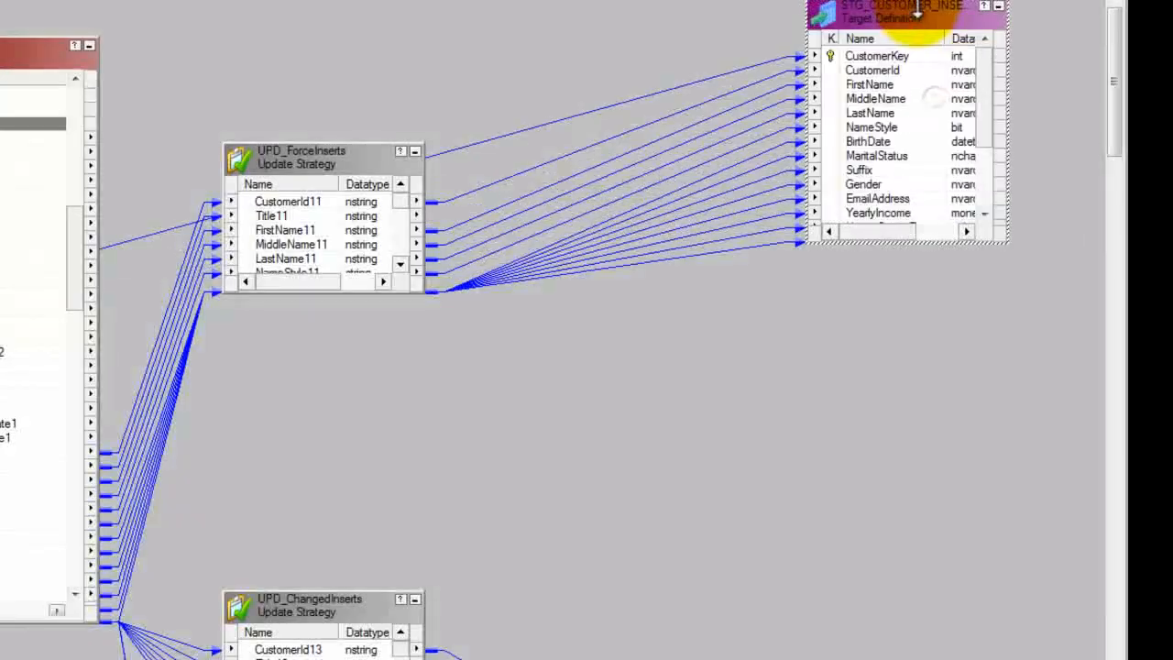
# Step: Extend the UPD_ForceInserts box upward and downward to show all its ports from CustomerId11 to ActiveFlag1
pyautogui.click(324, 154)
pyautogui.moveTo(74, 234); pyautogui.dragTo(83, 268)
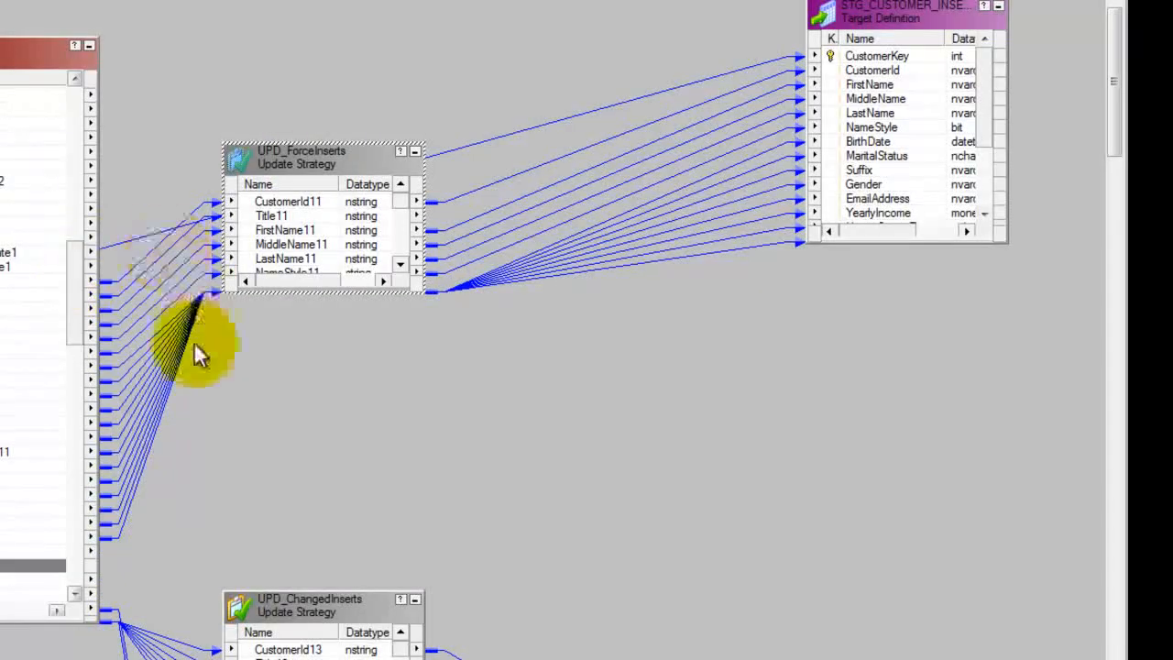
pyautogui.moveTo(317, 143); pyautogui.dragTo(313, 28)
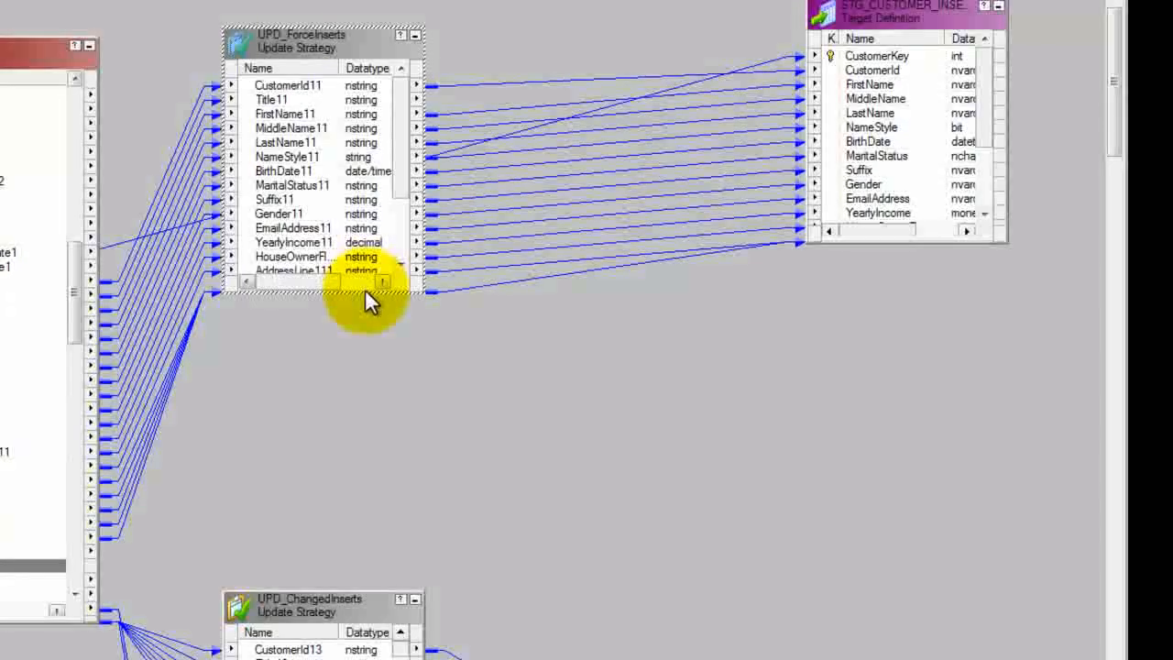
pyautogui.moveTo(365, 291); pyautogui.dragTo(406, 393)
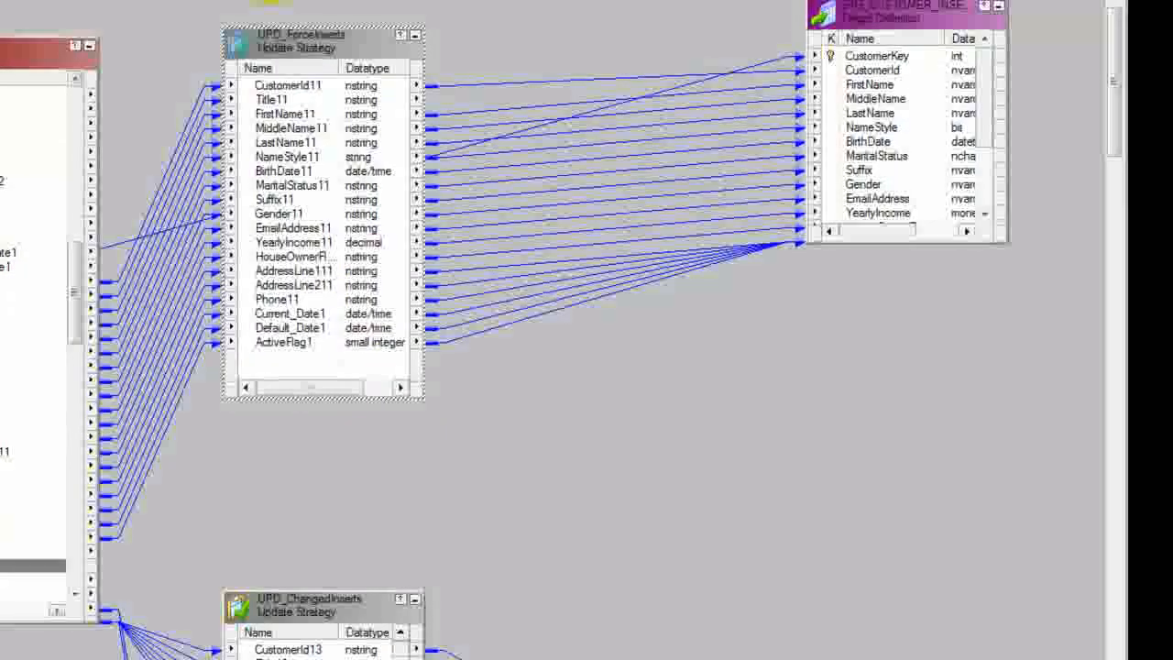
# Step: Check the Update Strategy Expression in the properties of UPD_ForceInserts, leaving it unchanged
pyautogui.doubleClick(309, 47)
pyautogui.click(315, 157)
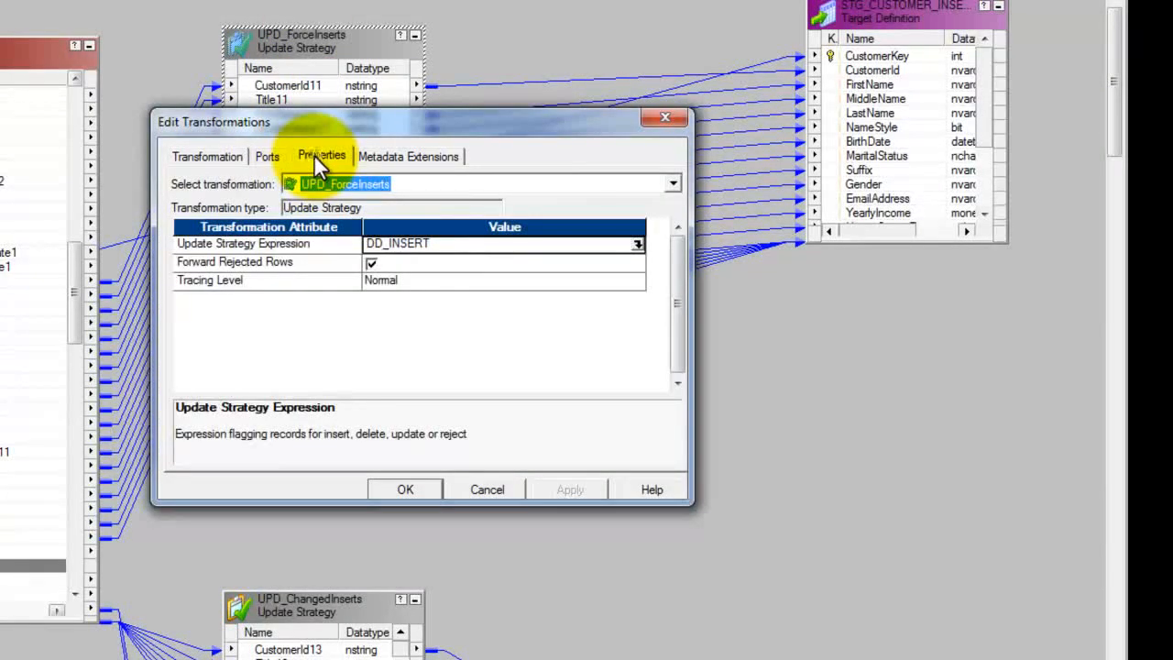
pyautogui.click(481, 492)
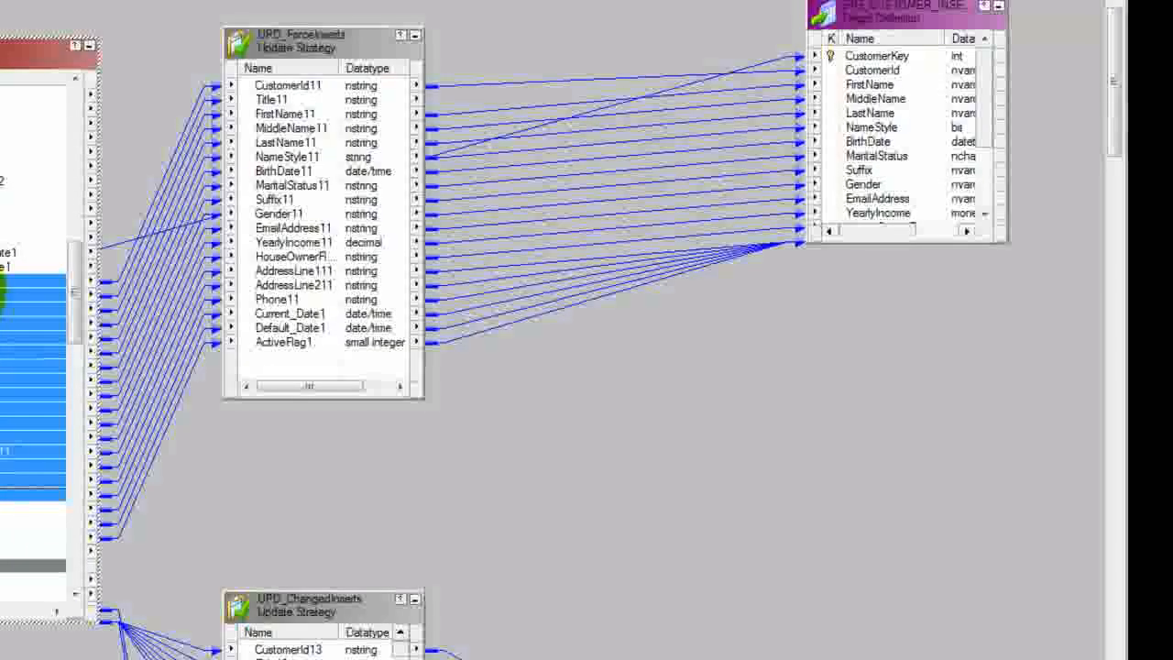
# Step: Highlight the router's CustomerId11 link path in both directions and follow it from the lookup to the customer insert target
pyautogui.rightClick(6, 284)
pyautogui.moveTo(154, 326)
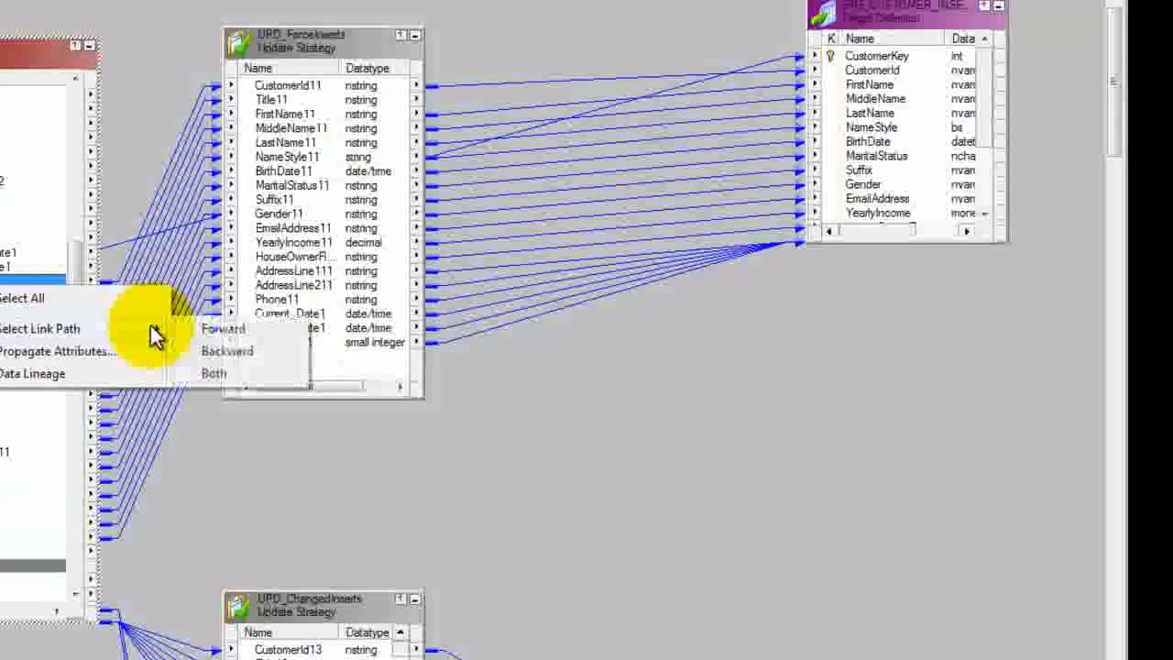
pyautogui.click(227, 373)
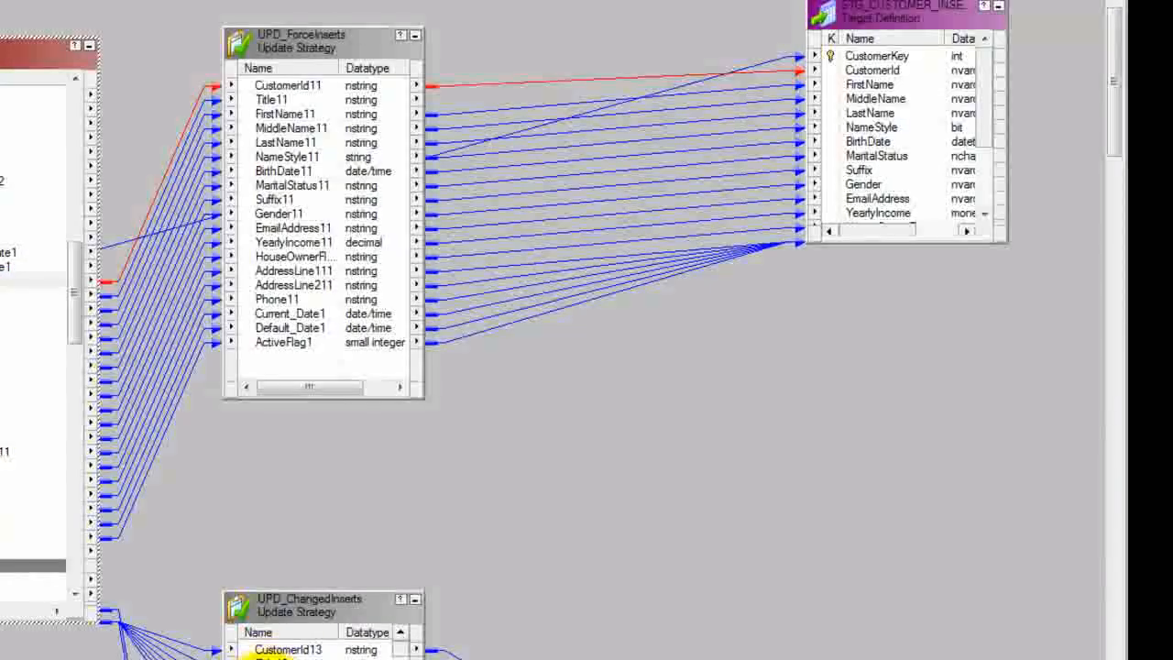
pyautogui.hscroll(-10, 554, 330)
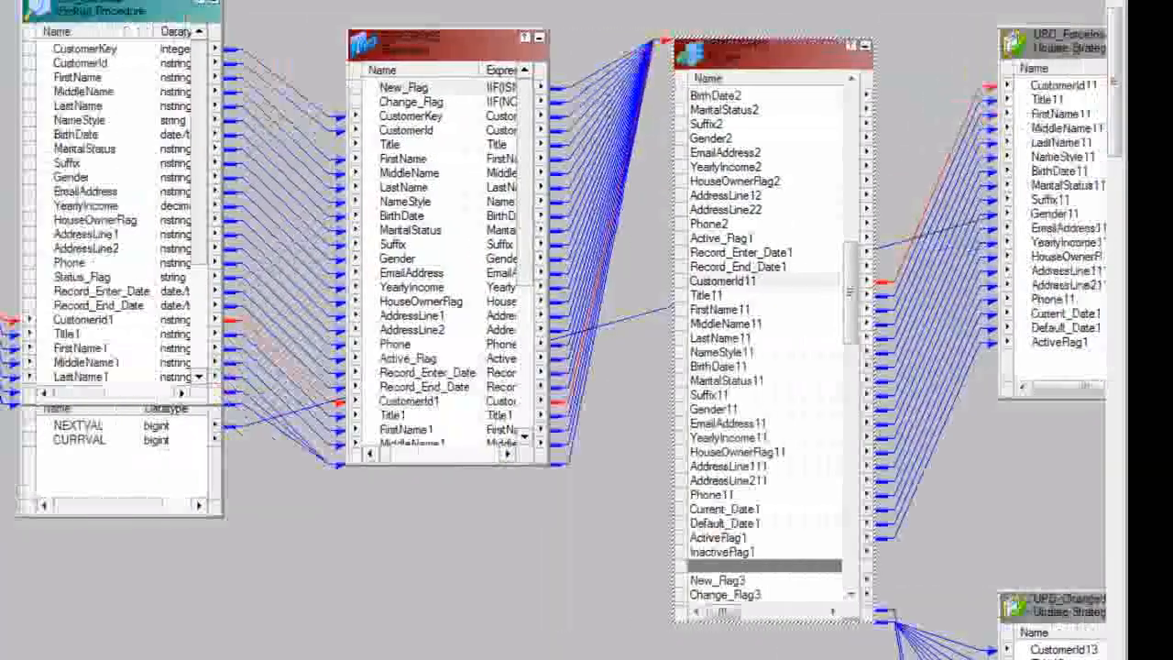
pyautogui.hscroll(7, 92, 634)
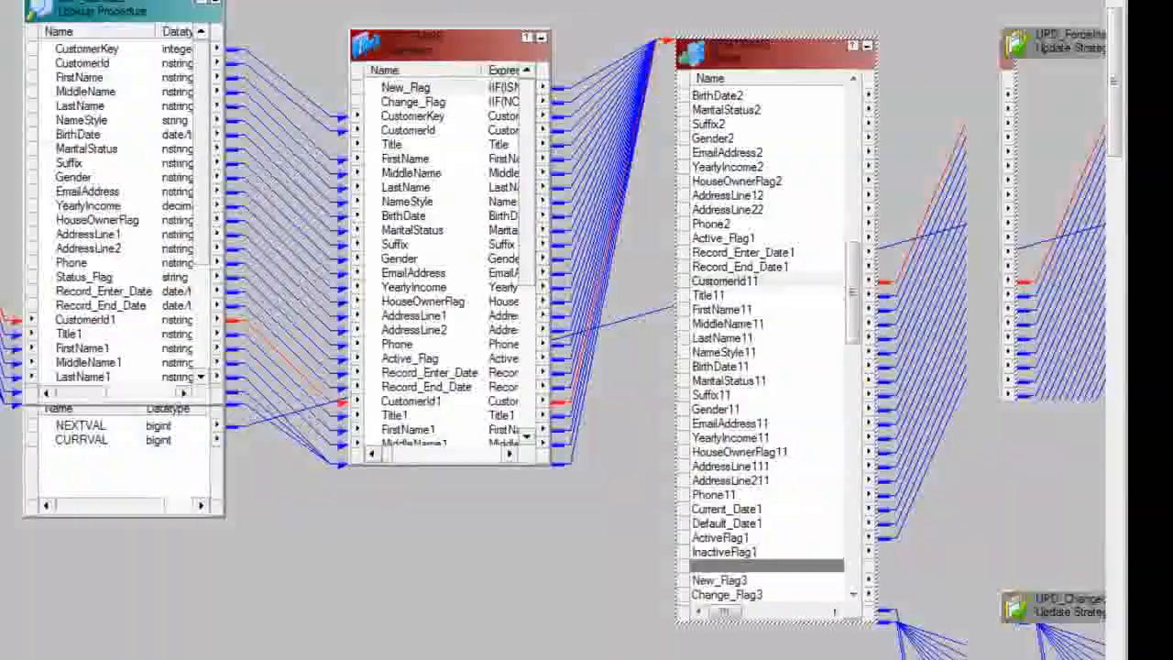
pyautogui.hscroll(6, 92, 634)
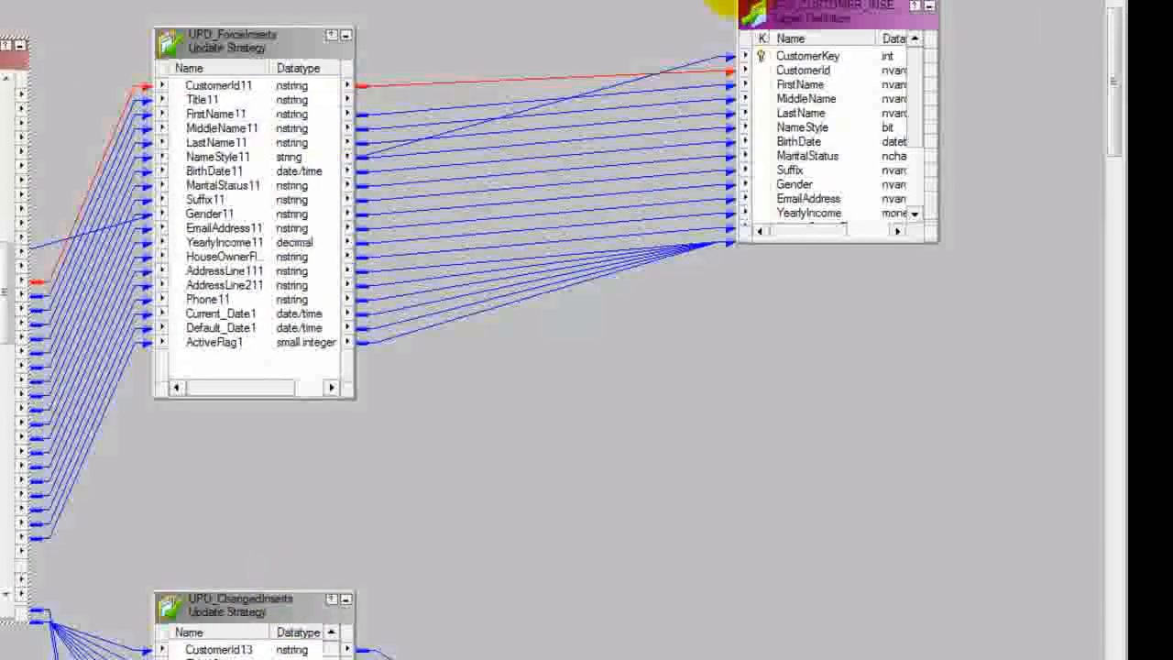
# Step: Select CustomerKey in the customer insert target and trace its link back to the sequence generator
pyautogui.click(797, 57)
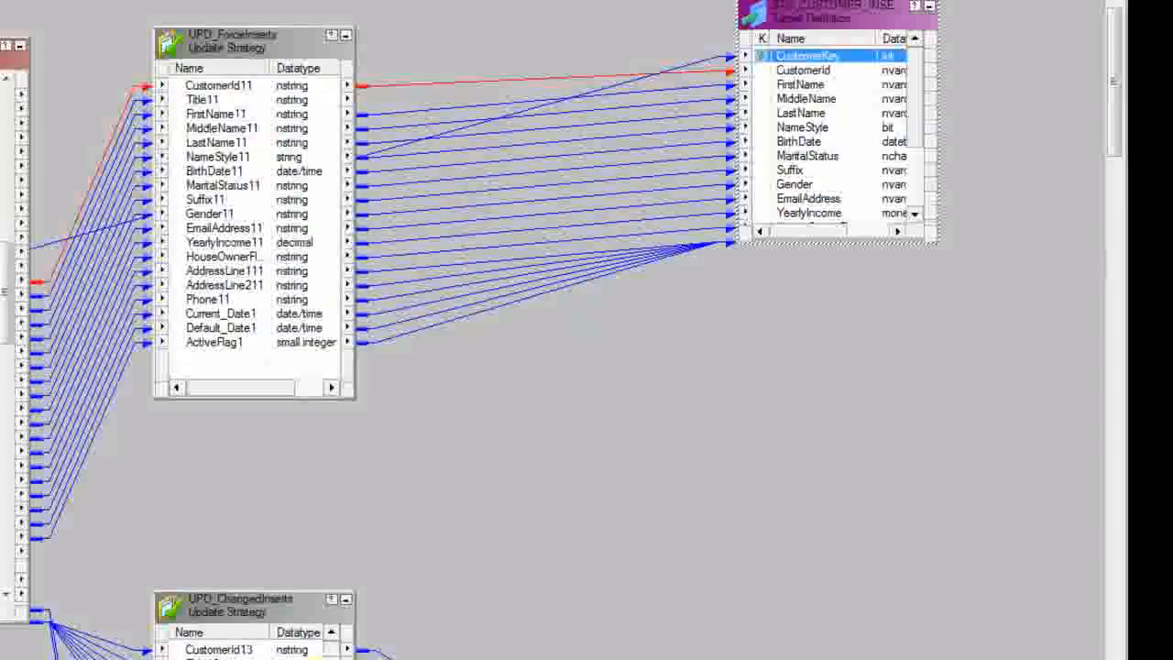
pyautogui.hscroll(-10, 322, 653)
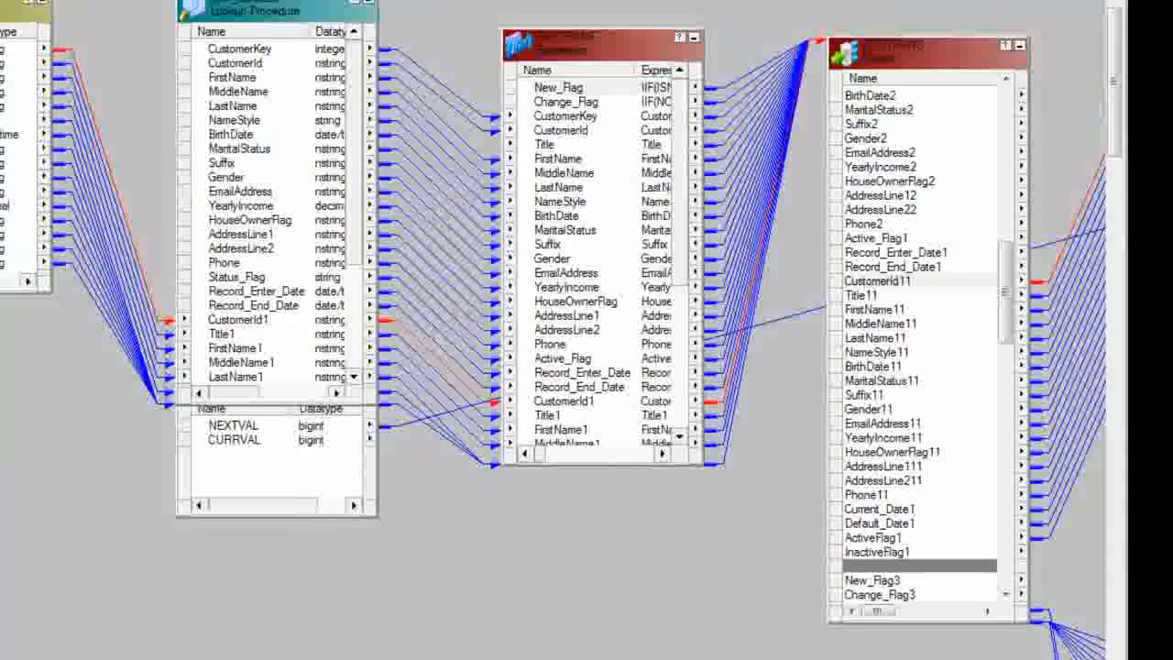
pyautogui.hscroll(5, 322, 652)
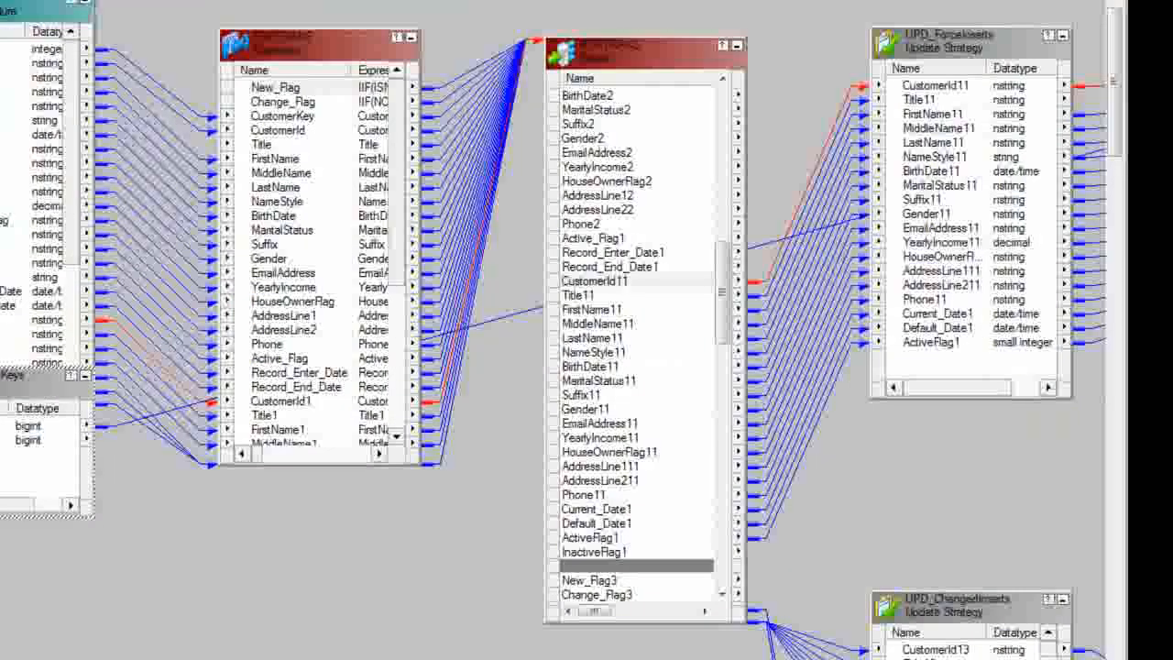
# Step: Move the SEQ_GenerateKeys sequence generator down clear of the lookup box and view its transformation details
pyautogui.moveTo(62, 431); pyautogui.dragTo(84, 573)
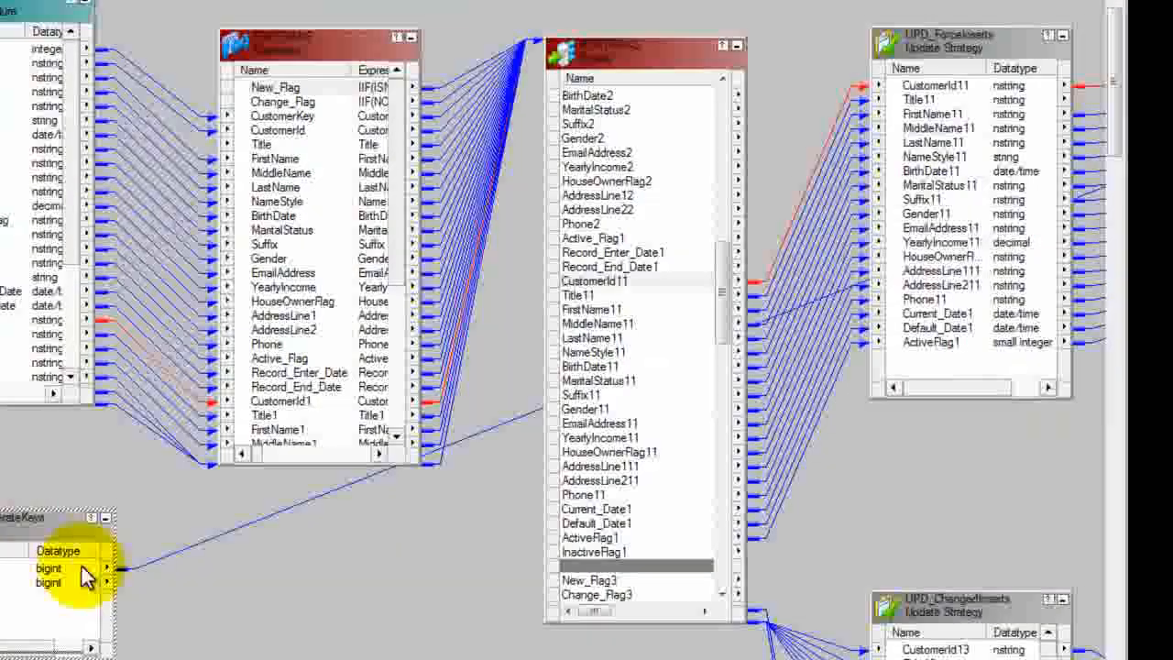
pyautogui.doubleClick(32, 533)
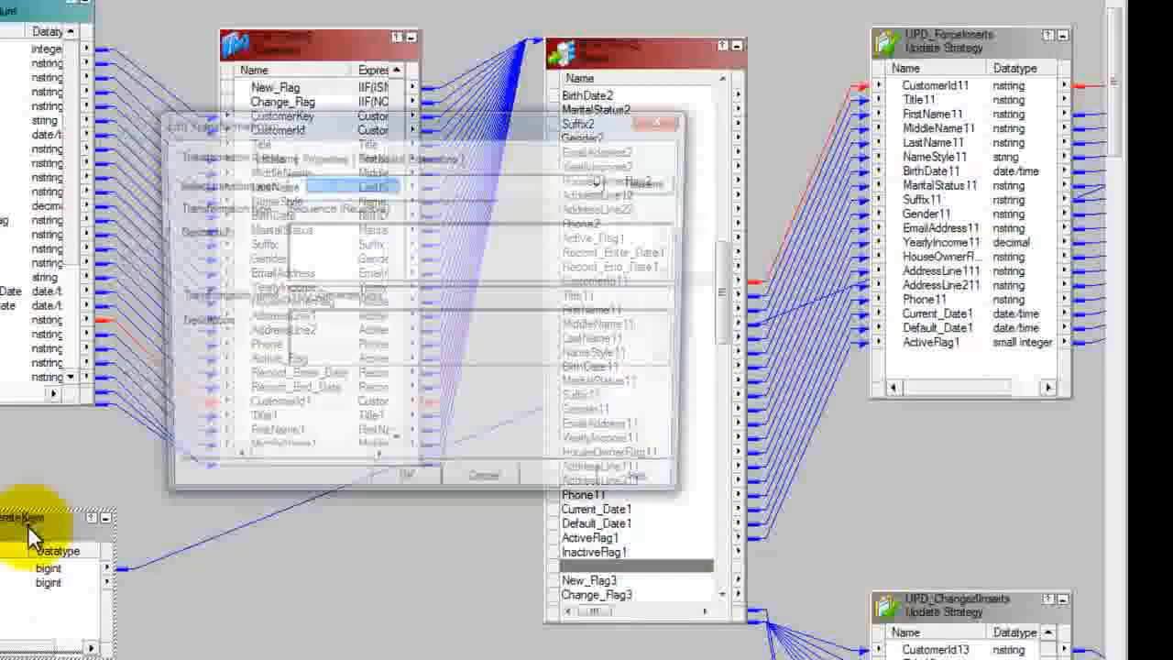
pyautogui.click(495, 492)
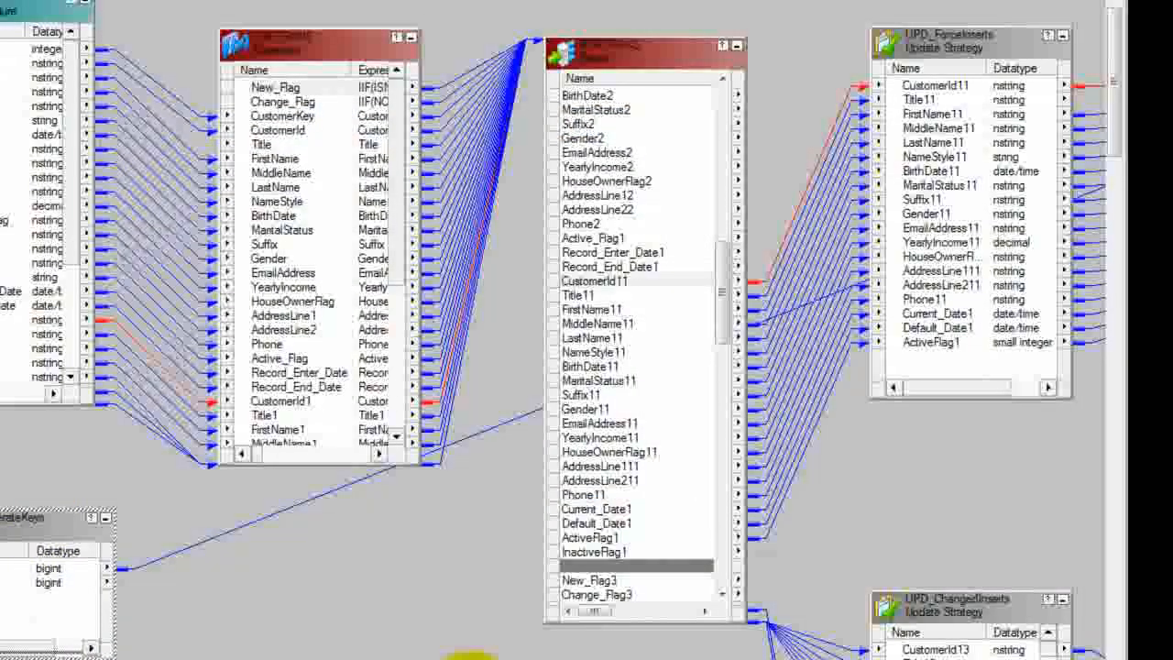
# Step: Extend the customer insert target's box downward to show all its columns, and check how ActiveFlag1 of UPD_ForceInserts links to Status_Flag
pyautogui.moveTo(477, 647); pyautogui.dragTo(806, 656)
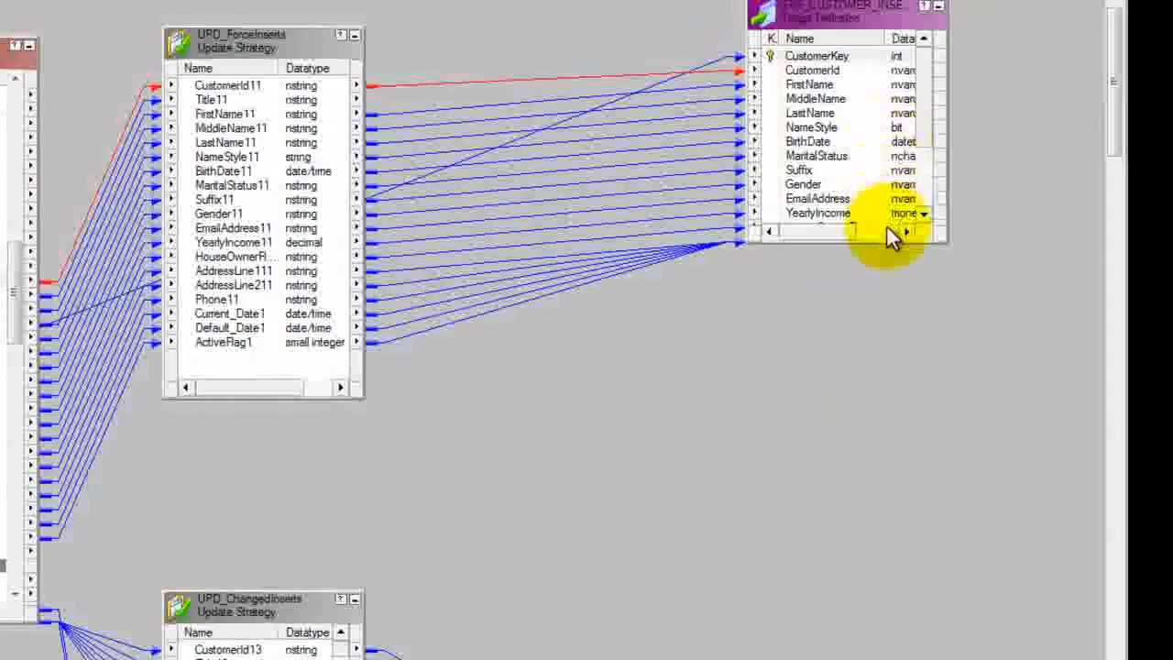
pyautogui.moveTo(882, 239); pyautogui.dragTo(922, 424)
pyautogui.click(831, 288)
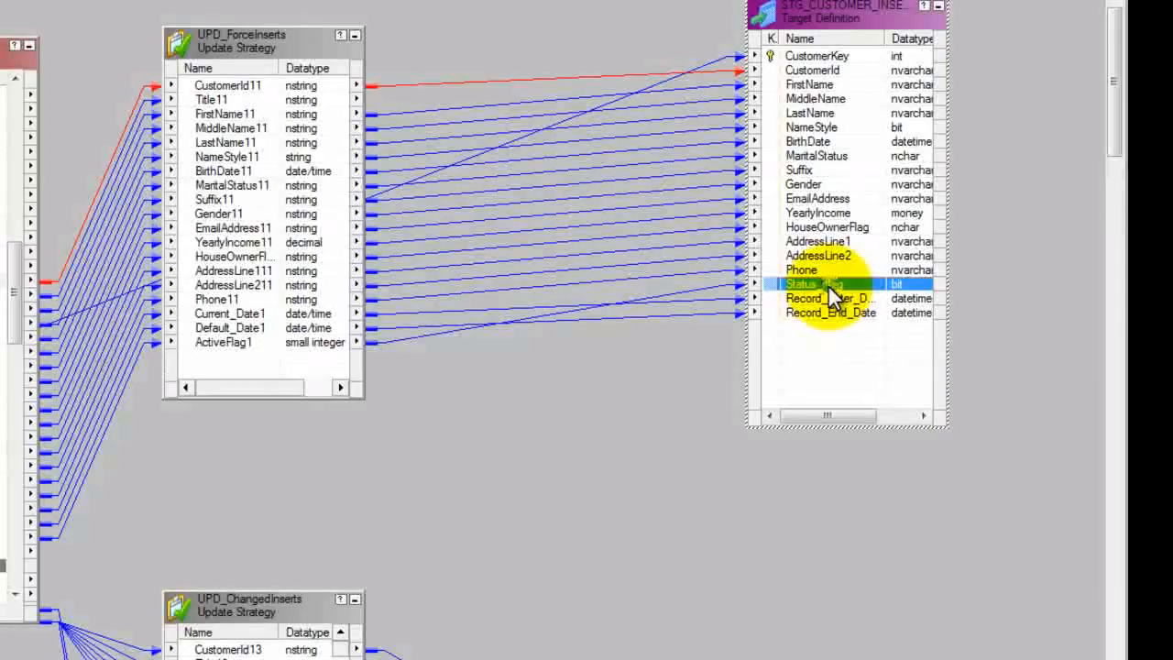
pyautogui.click(243, 347)
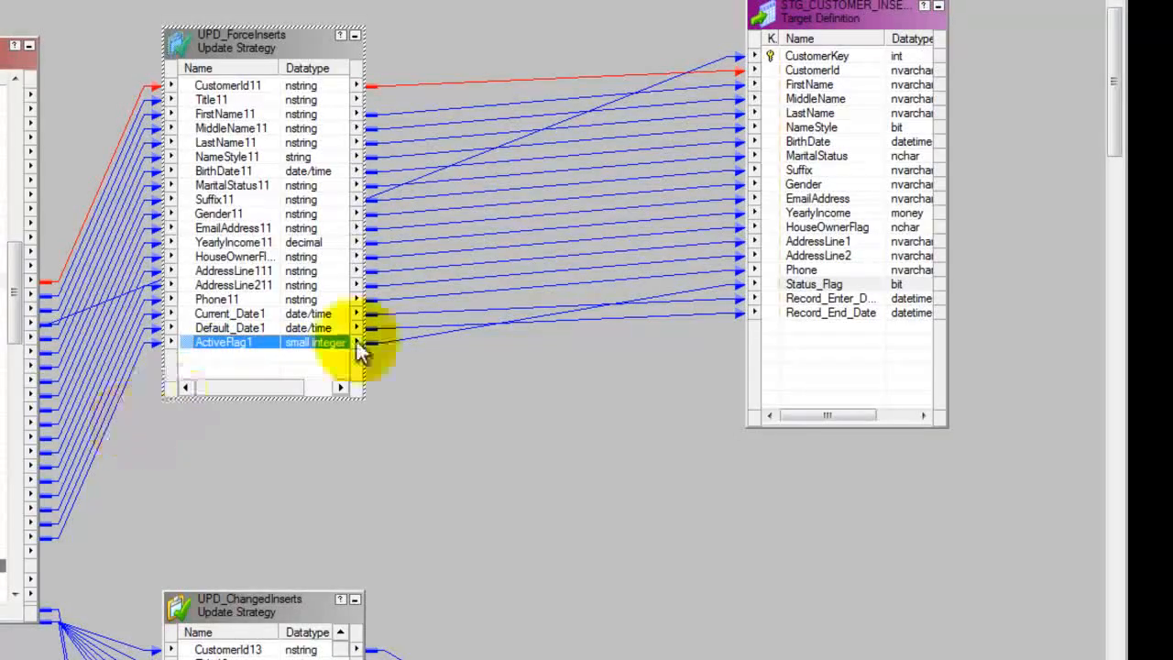
# Step: Check how Current_Date1 and Default_Date1 of UPD_ForceInserts link to the record enter and end dates of the customer insert target
pyautogui.click(813, 300)
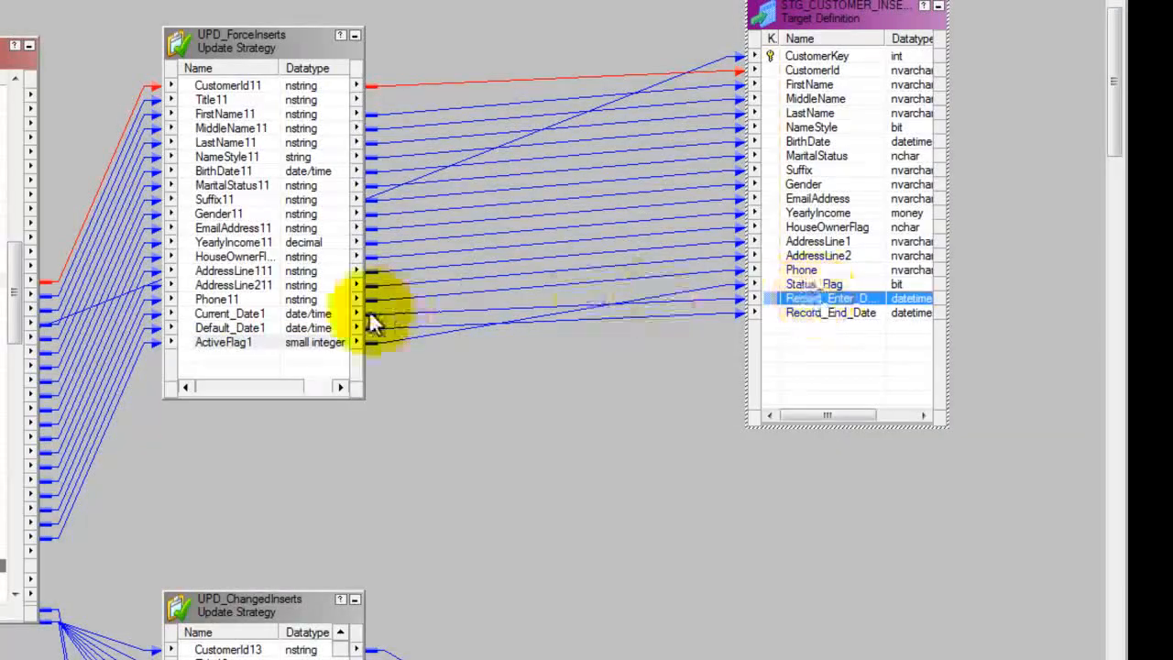
pyautogui.click(262, 317)
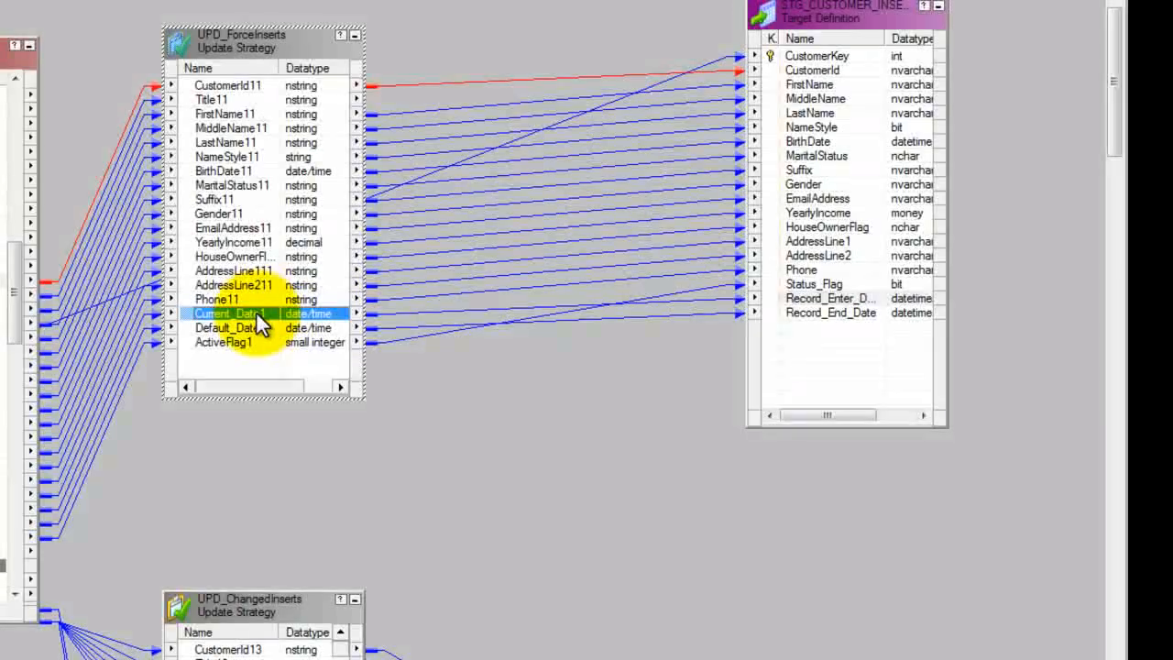
pyautogui.click(259, 329)
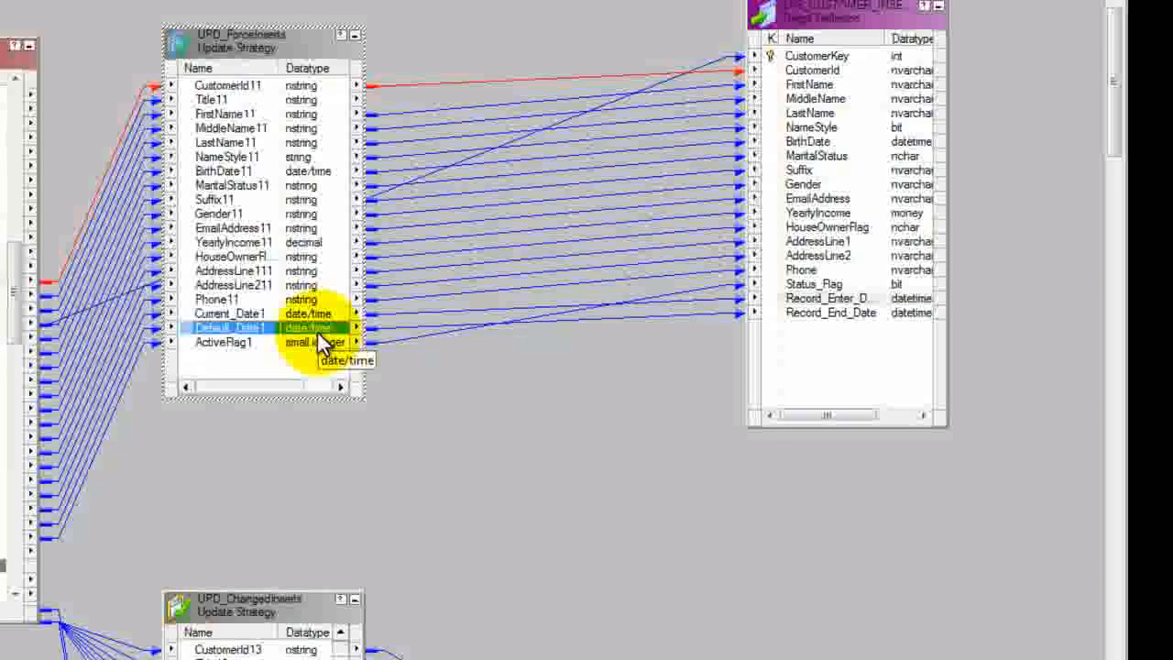
# Step: Extend the second customer insert target and the UPD_ChangedInserts box upward to show more of their columns
pyautogui.moveTo(1112, 115); pyautogui.dragTo(1120, 174)
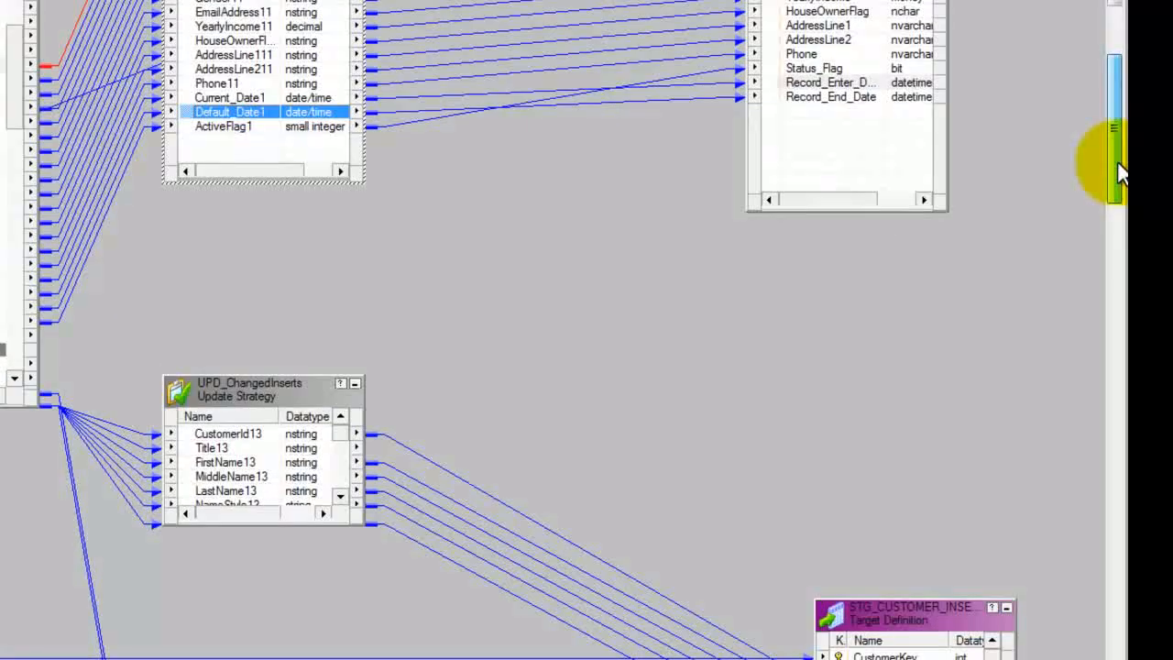
pyautogui.moveTo(10, 97); pyautogui.dragTo(24, 169)
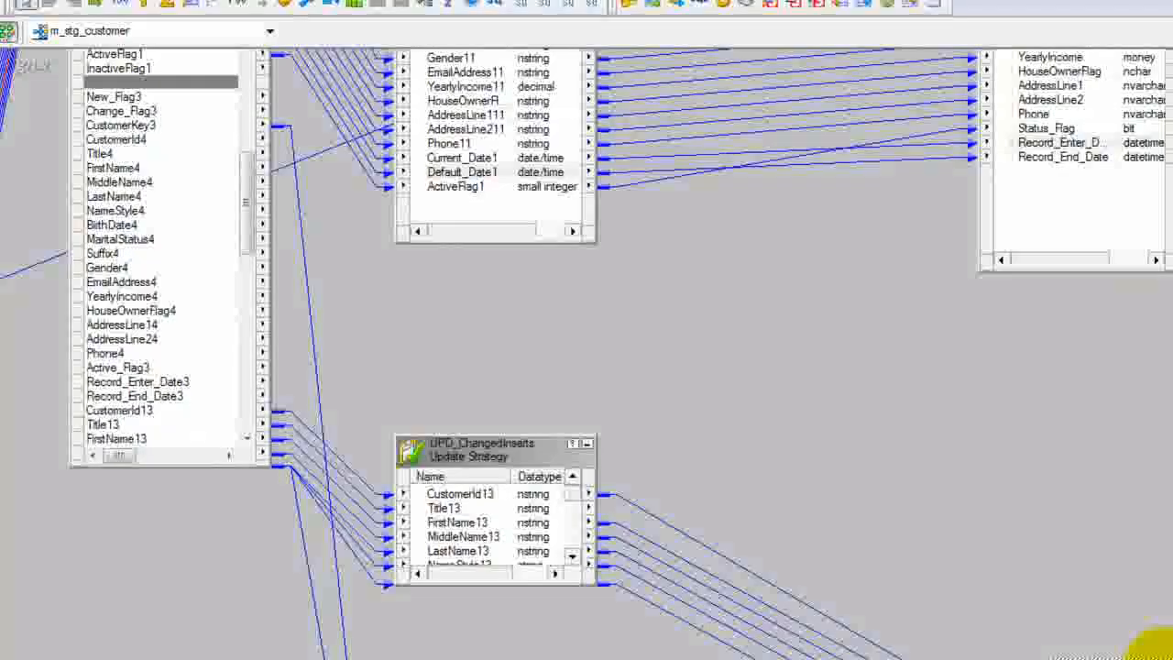
pyautogui.moveTo(1144, 658); pyautogui.dragTo(1119, 357)
pyautogui.click(506, 449)
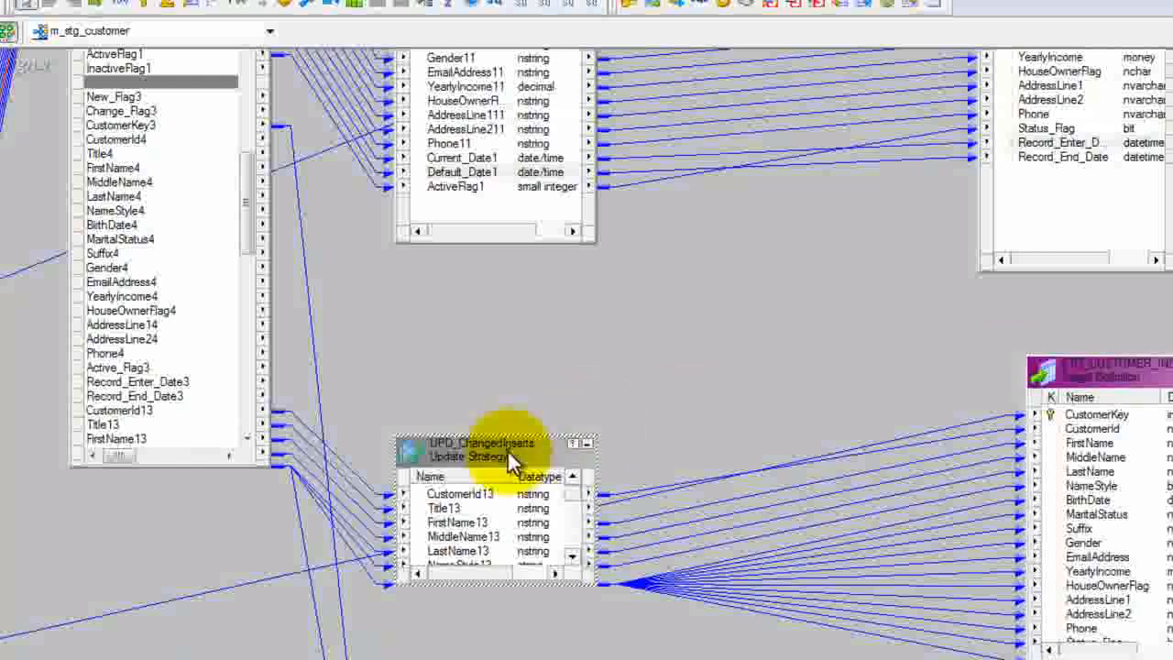
pyautogui.moveTo(503, 431); pyautogui.dragTo(493, 318)
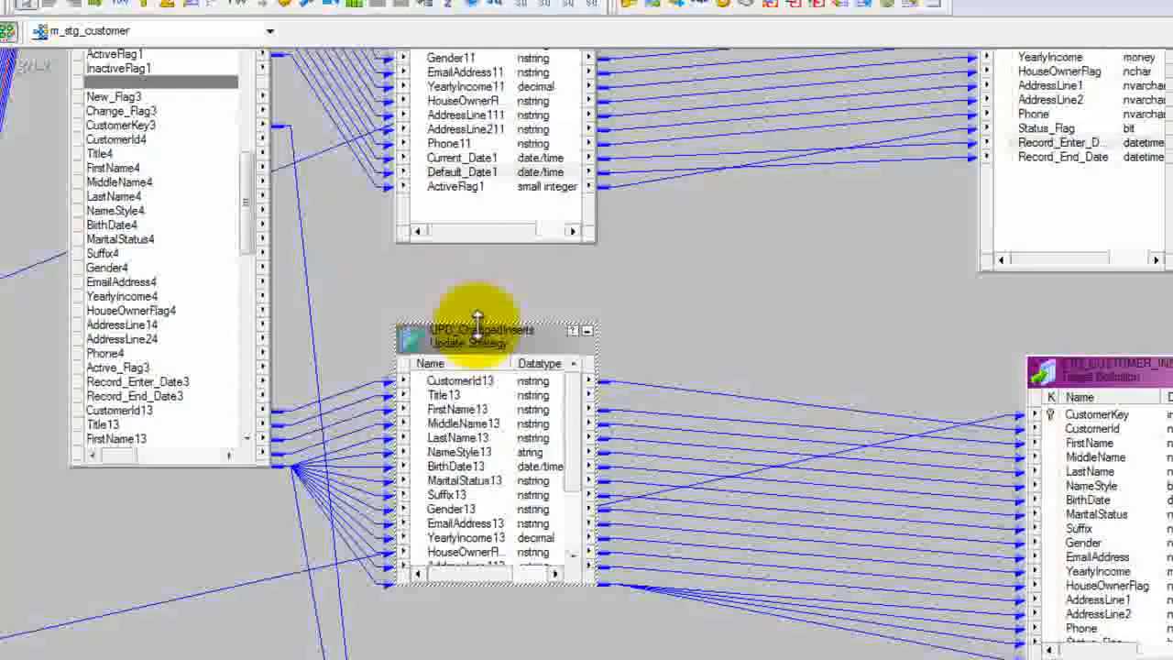
pyautogui.moveTo(477, 323); pyautogui.dragTo(470, 271)
# Step: View the update strategy expression in the properties of UPD_ChangedInserts, and close its details unchanged
pyautogui.doubleClick(475, 290)
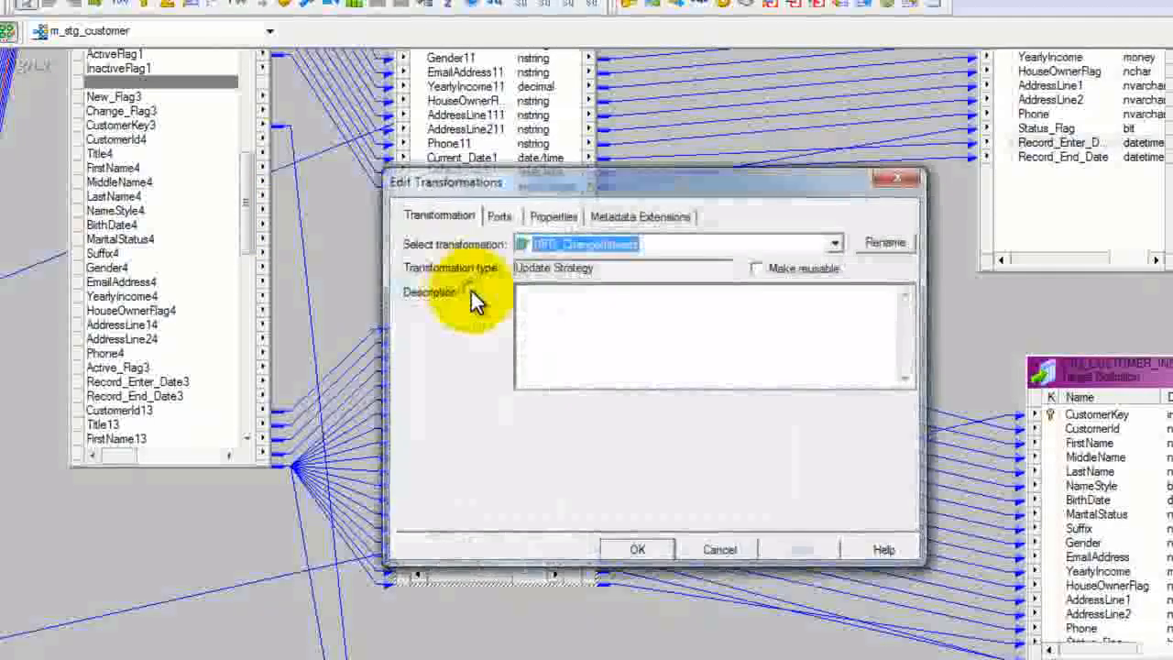
pyautogui.click(555, 218)
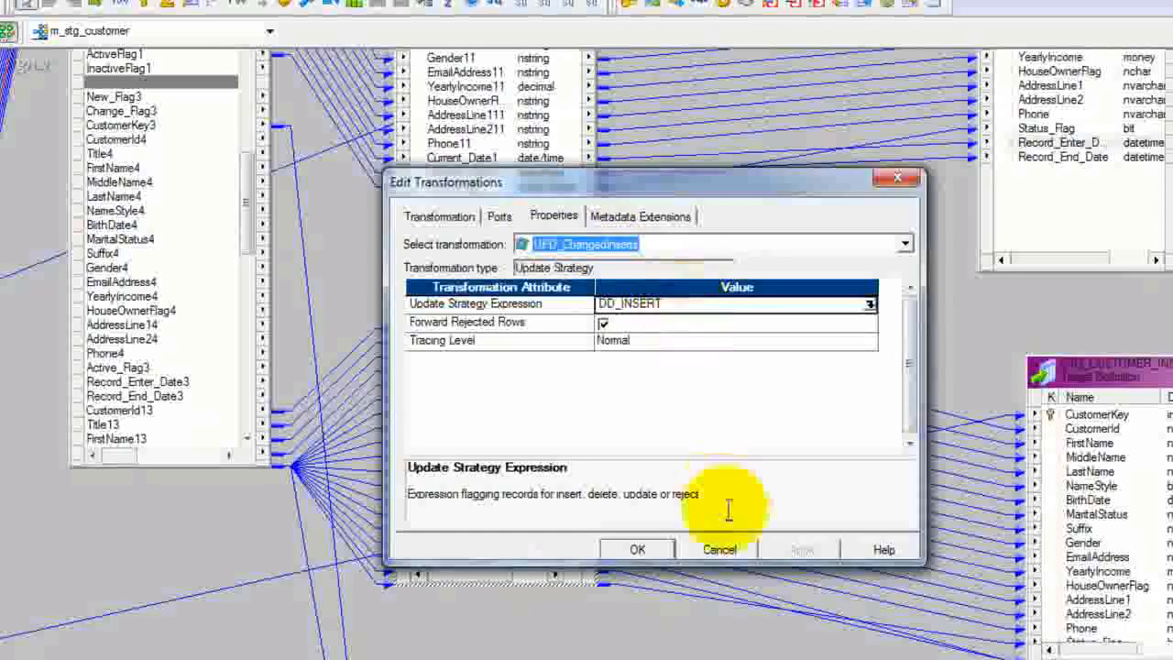
pyautogui.click(731, 625)
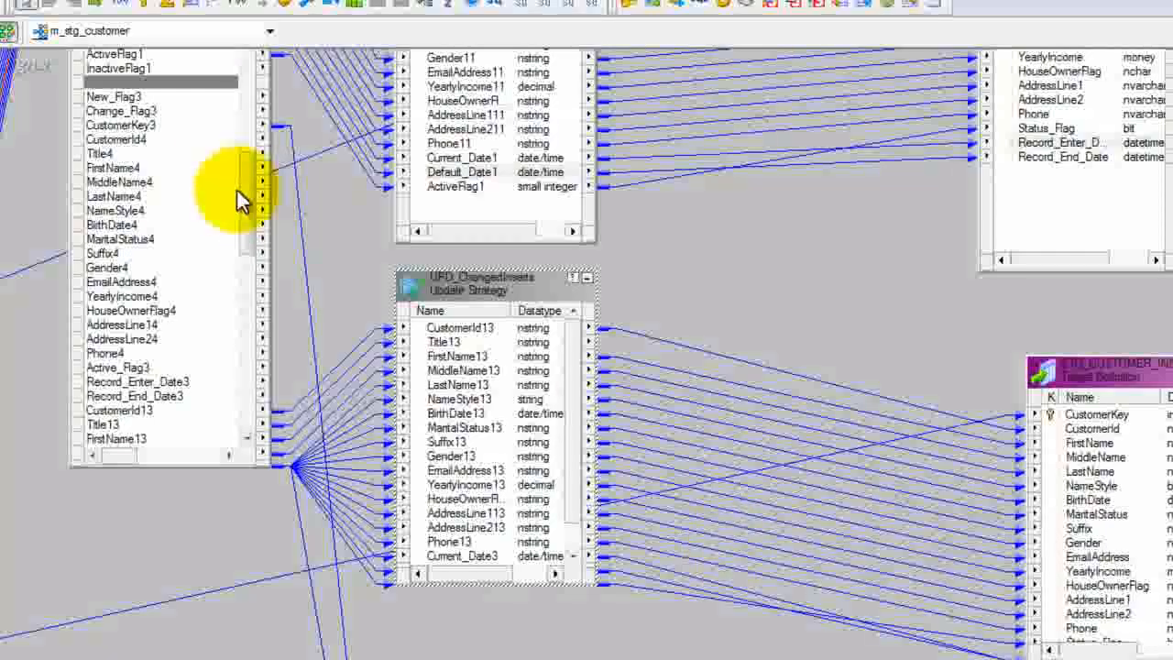
# Step: Select the router ports CustomerId13 through Phone13, and highlight the link path of CustomerId13 in both directions
pyautogui.moveTo(249, 209); pyautogui.dragTo(250, 256)
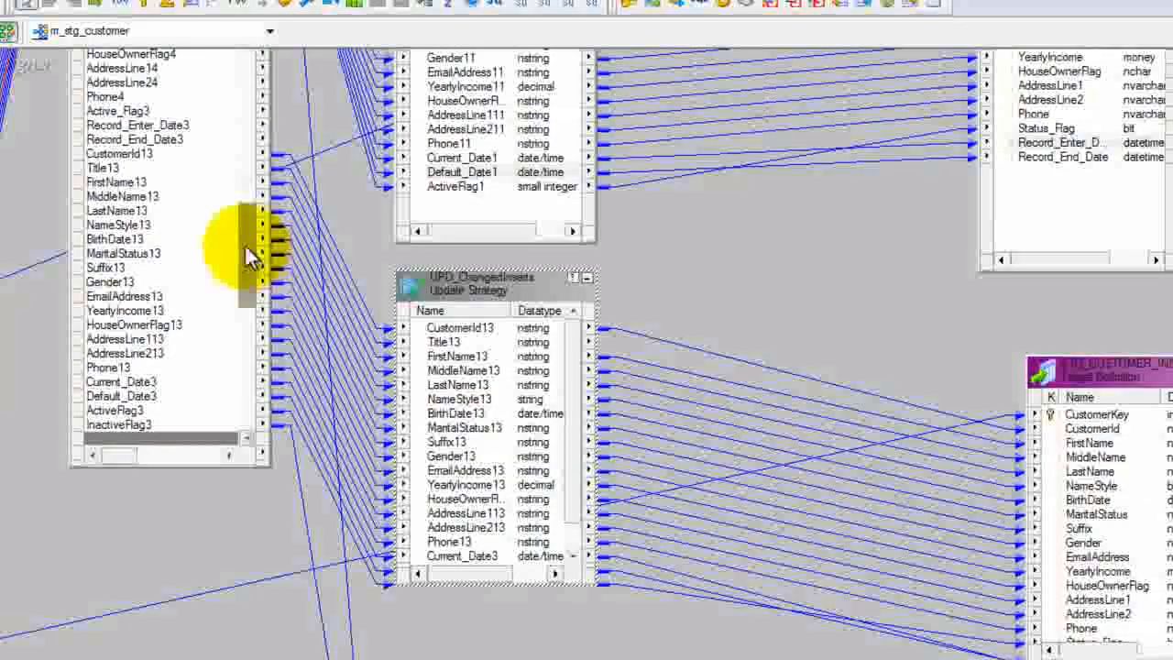
pyautogui.click(139, 153)
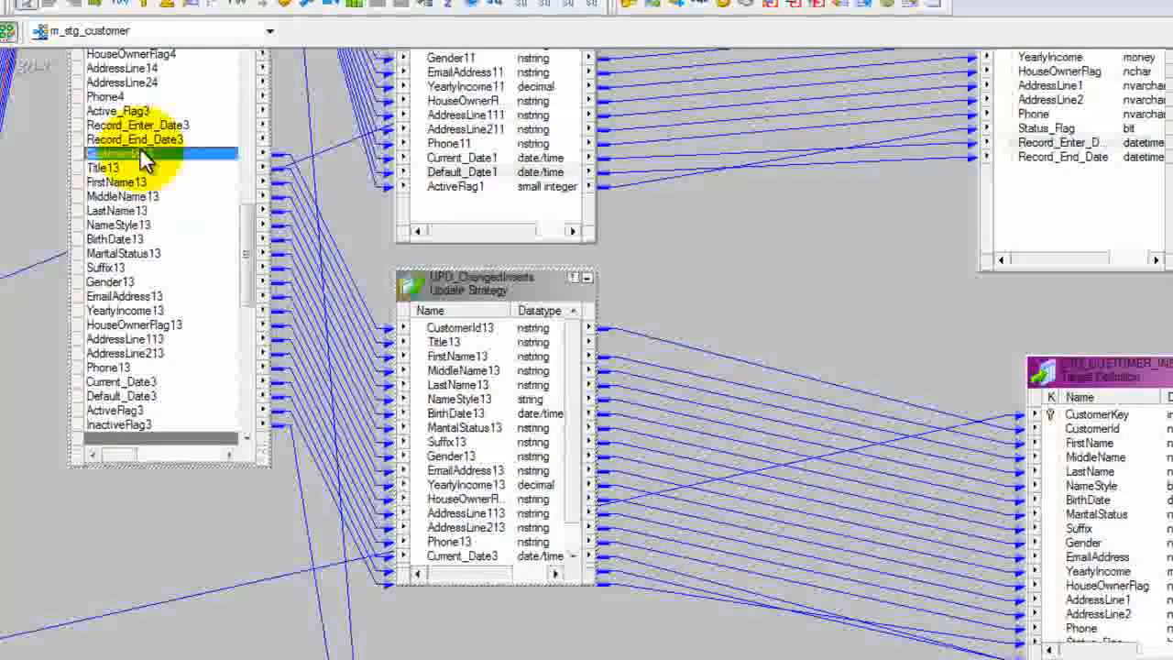
pyautogui.keyDown('shift'); pyautogui.click(142, 369); pyautogui.keyUp('shift')
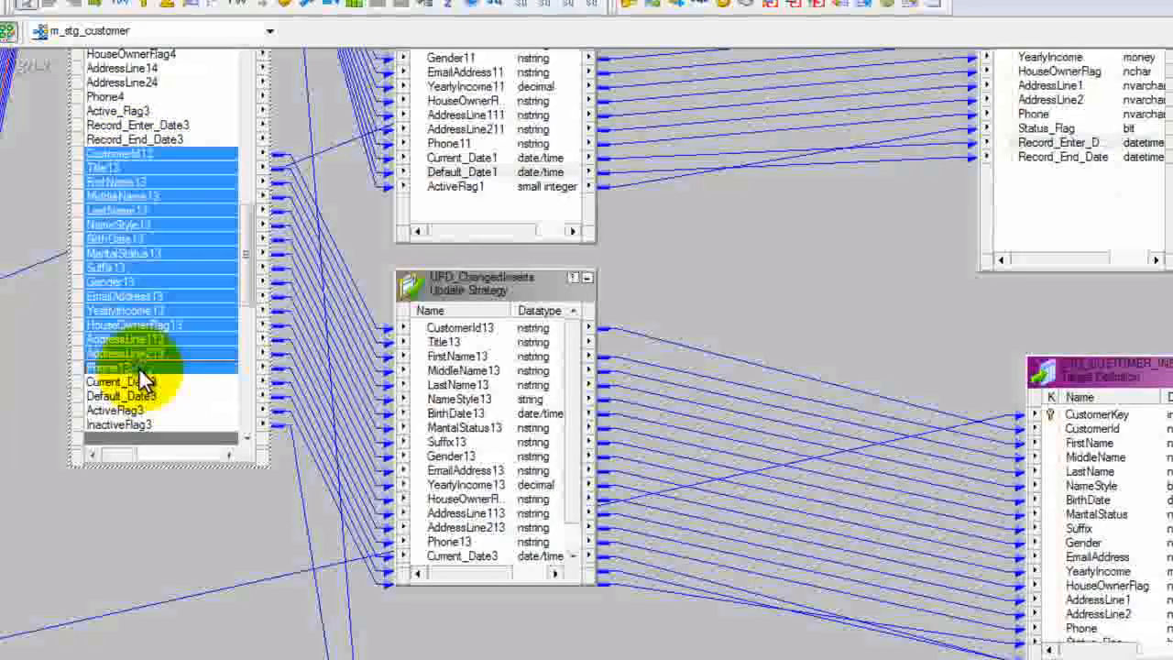
pyautogui.click(137, 153)
pyautogui.rightClick(138, 153)
pyautogui.moveTo(288, 201)
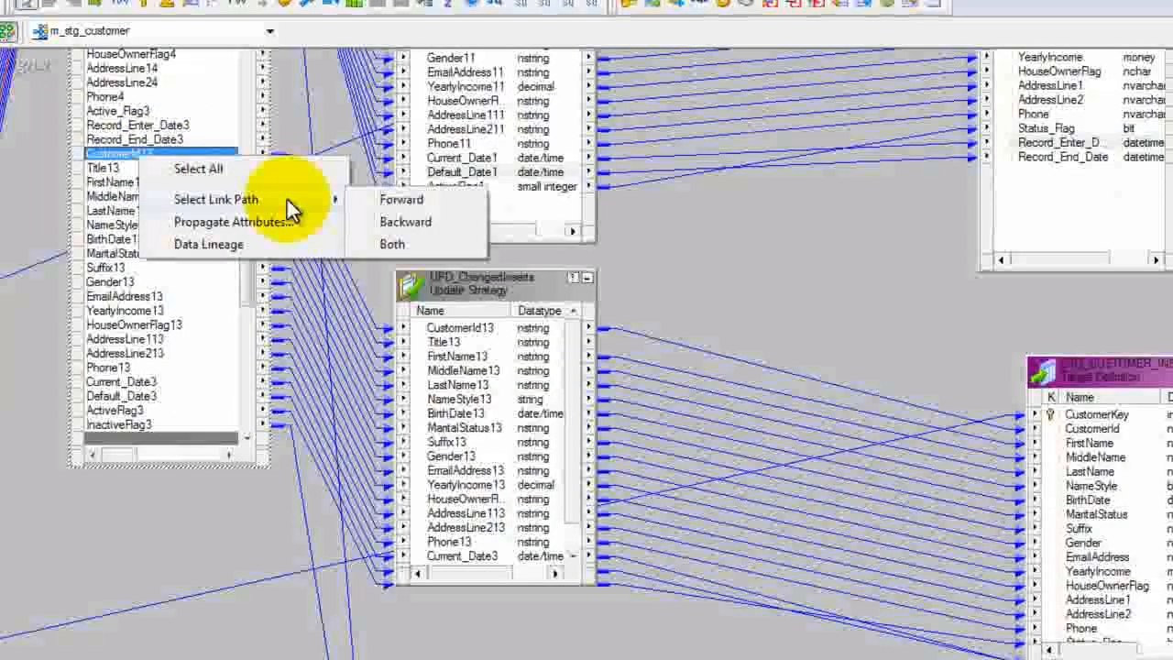
pyautogui.click(400, 243)
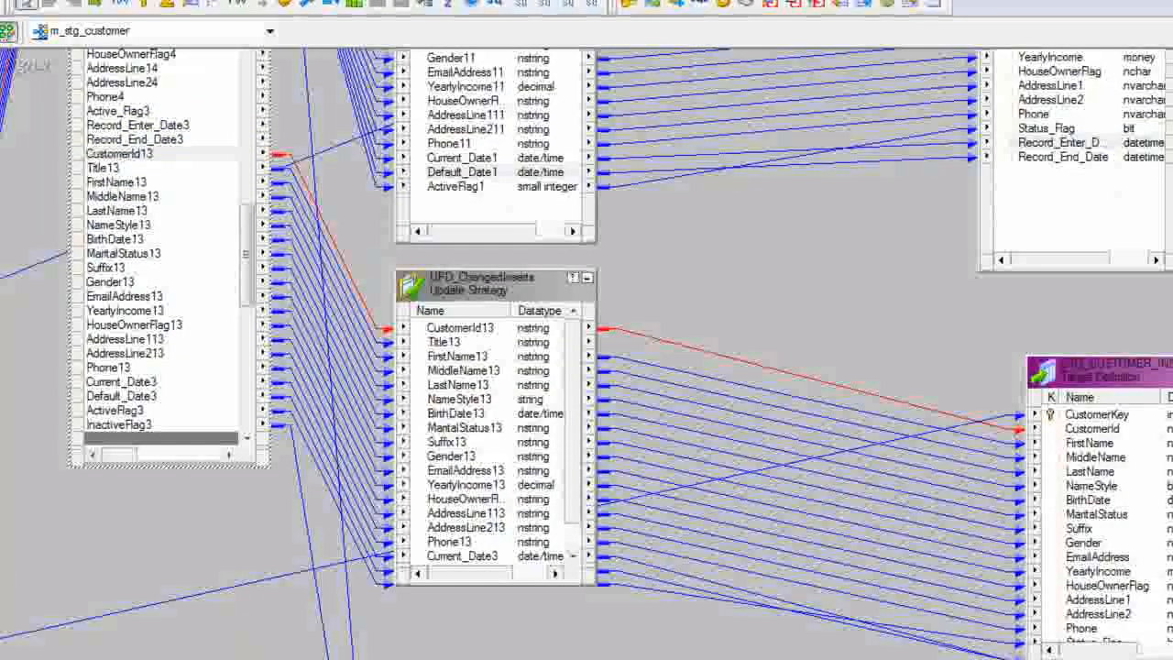
# Step: Follow the highlighted CustomerId13 path back through the expression and lookup, and locate the SEQ_GenerateKeys1 sequence generator
pyautogui.hscroll(-6, 587, 351)
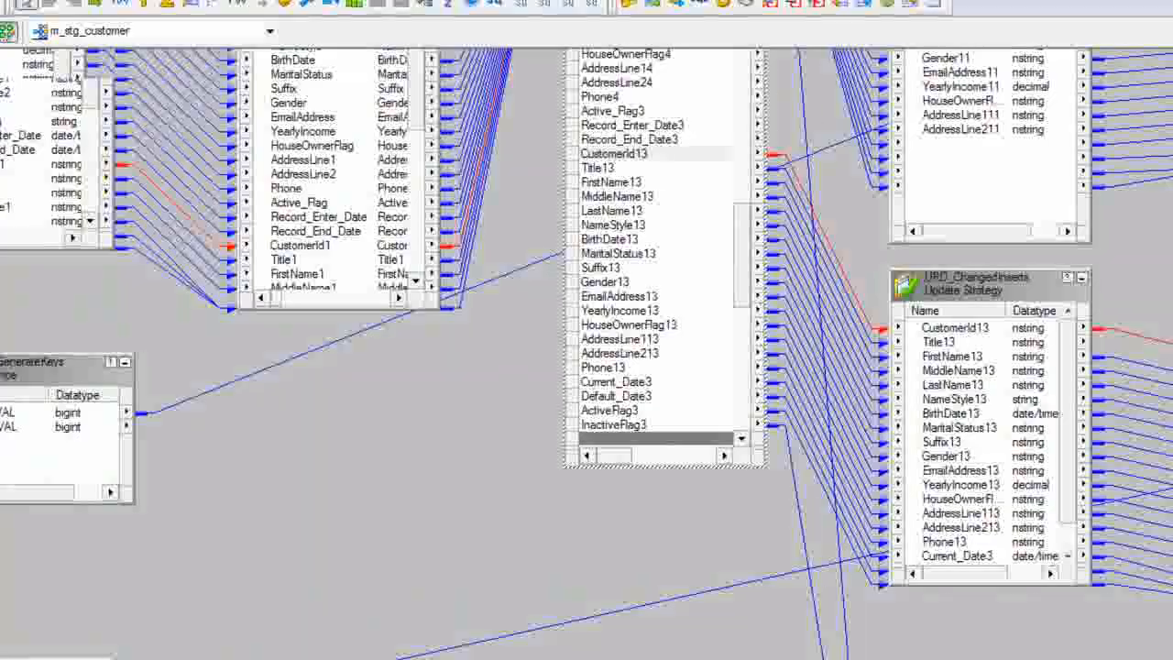
pyautogui.hscroll(-3, 372, 511)
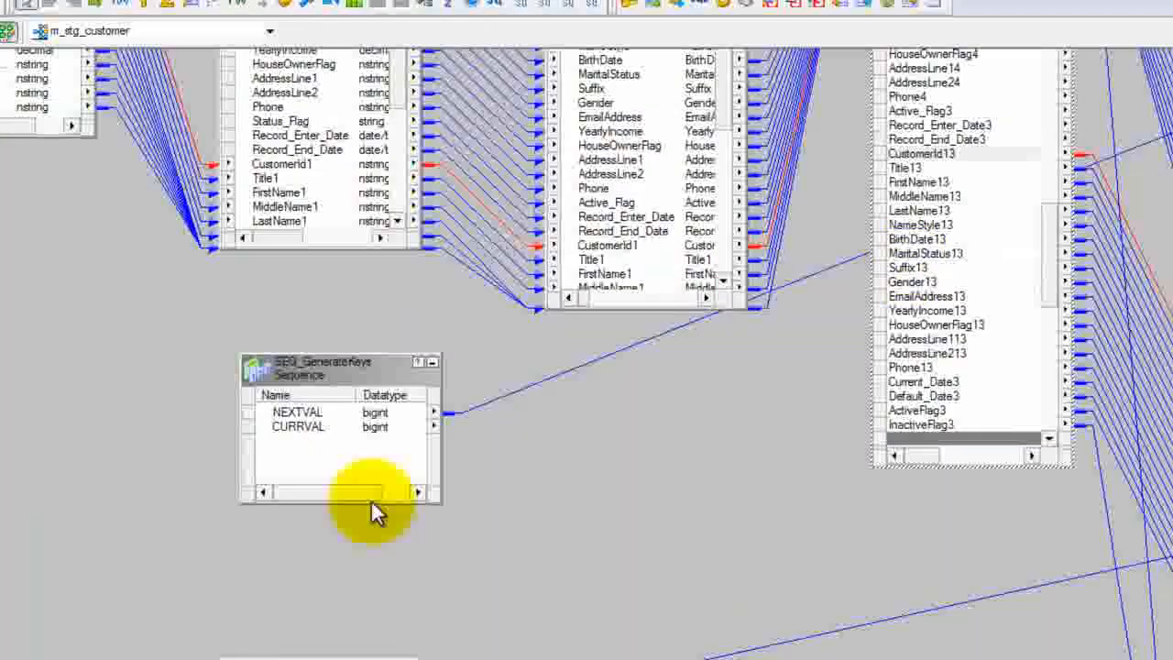
pyautogui.scroll(5, 586, 352)
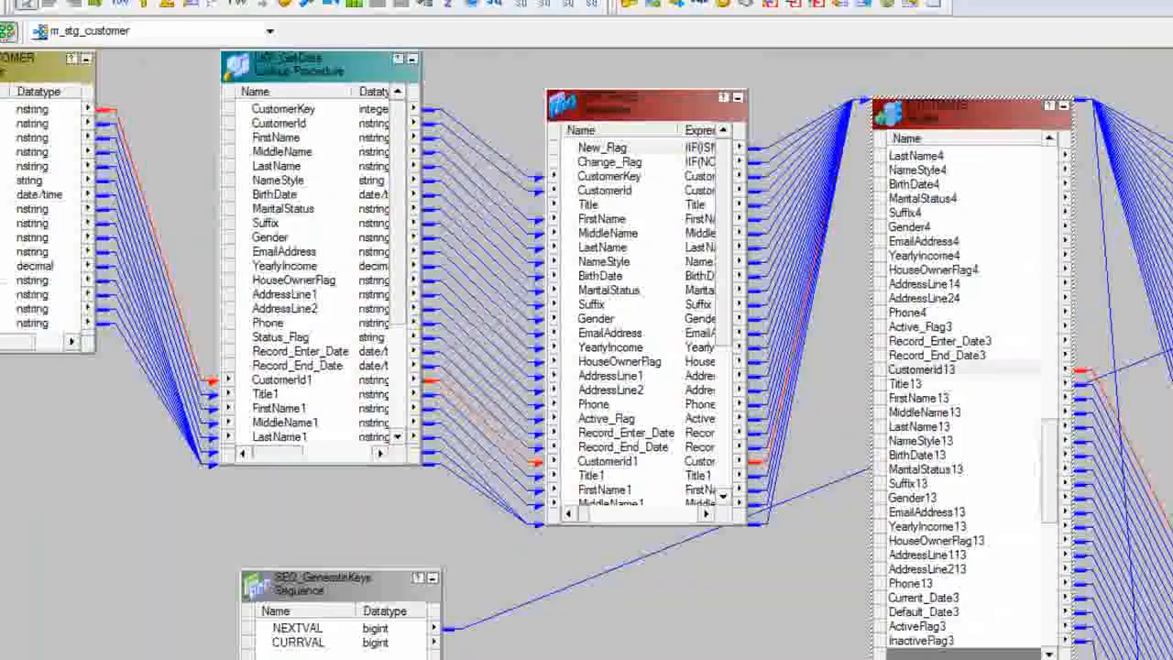
pyautogui.scroll(-9, 522, 621)
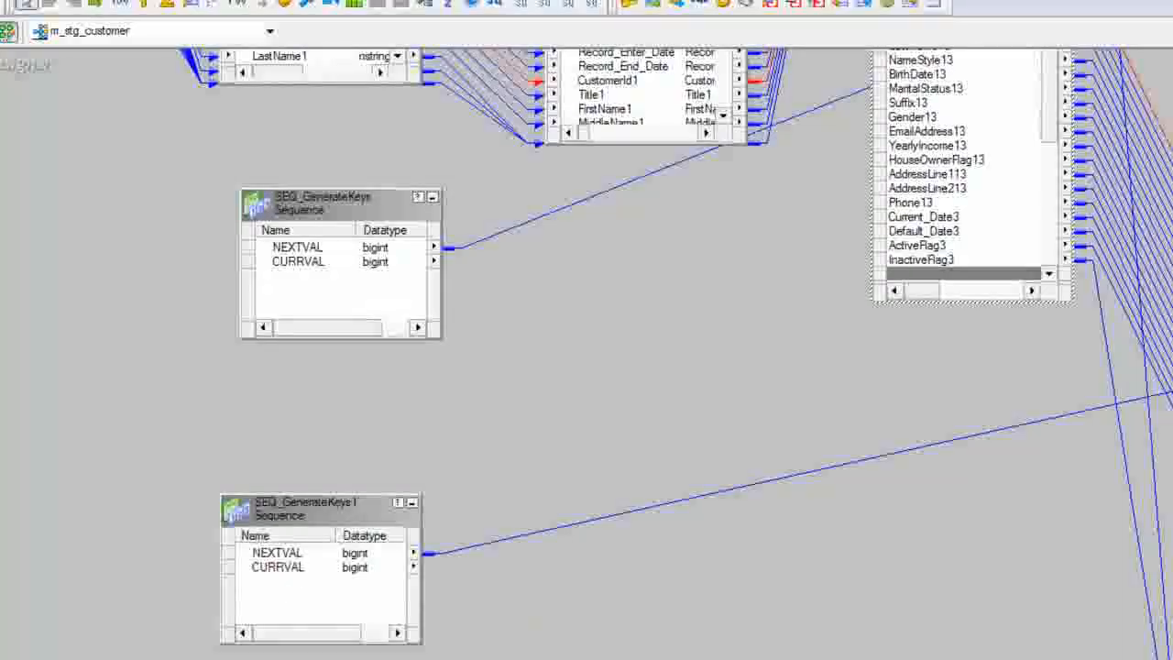
# Step: Select ActiveFlag3 in UPD_ChangedInserts and trace its link to Status_Flag in the second customer insert target
pyautogui.hscroll(7, 587, 352)
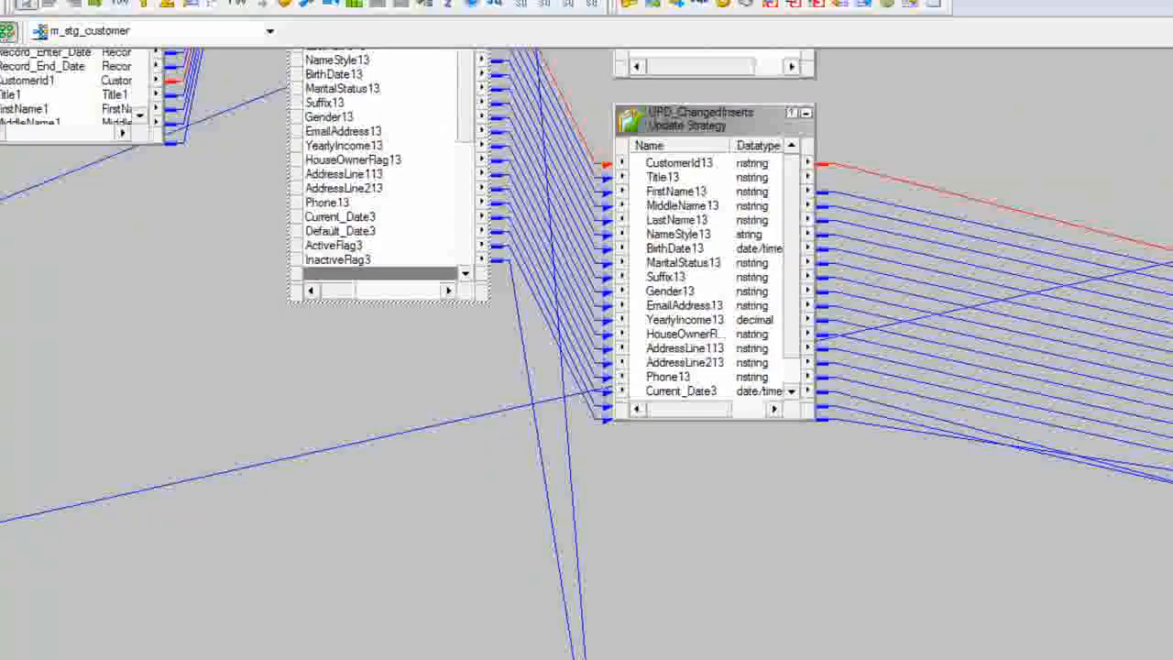
pyautogui.scroll(4, 587, 352)
pyautogui.scroll(1, 587, 352)
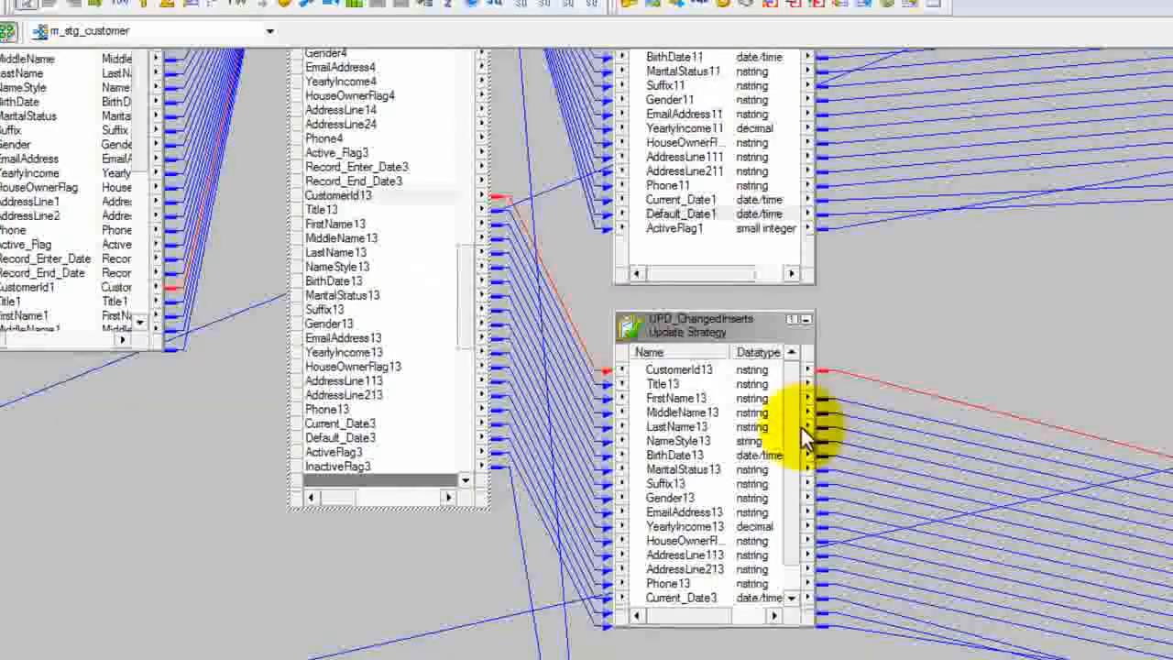
pyautogui.moveTo(800, 440); pyautogui.dragTo(806, 516)
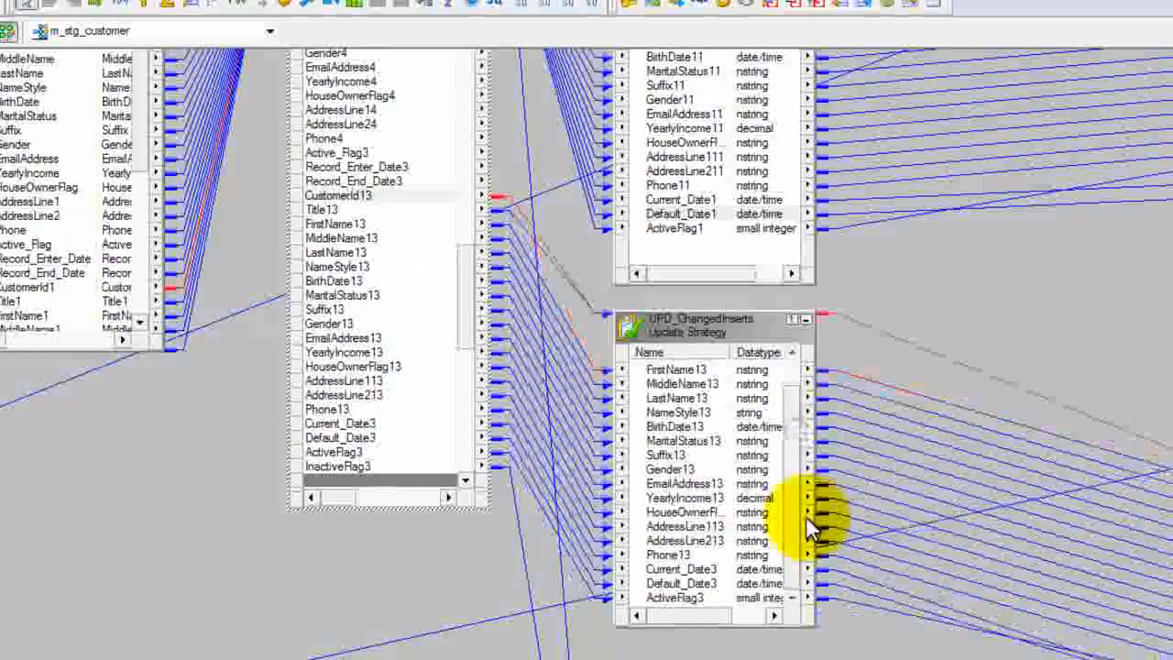
pyautogui.click(679, 599)
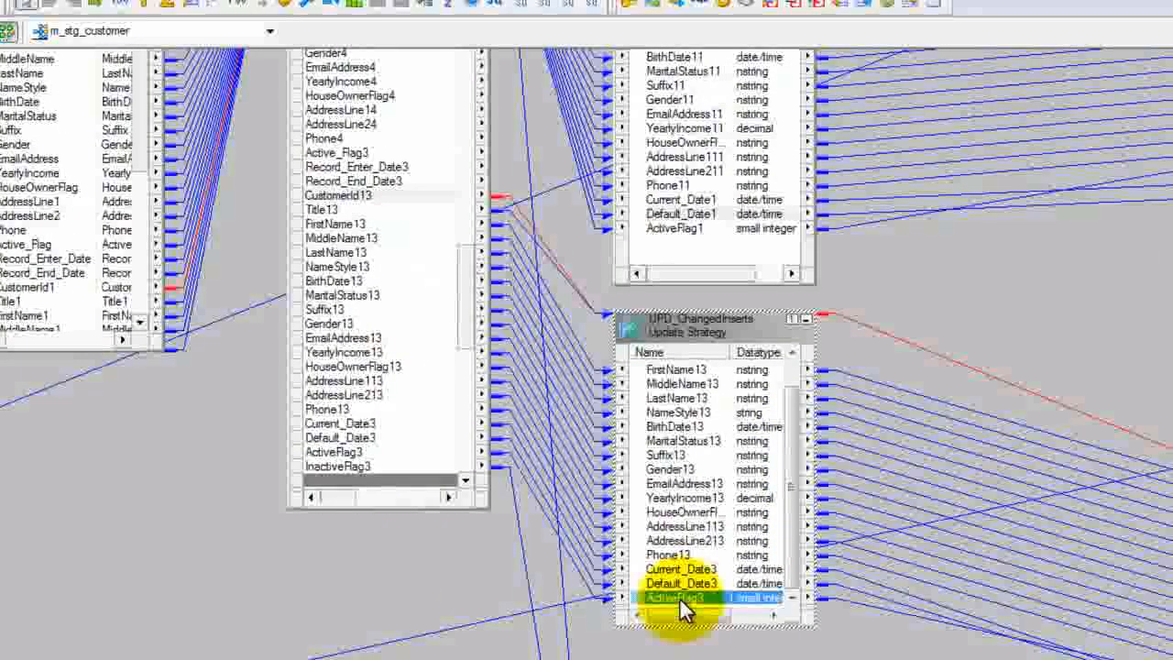
pyautogui.hscroll(3, 587, 352)
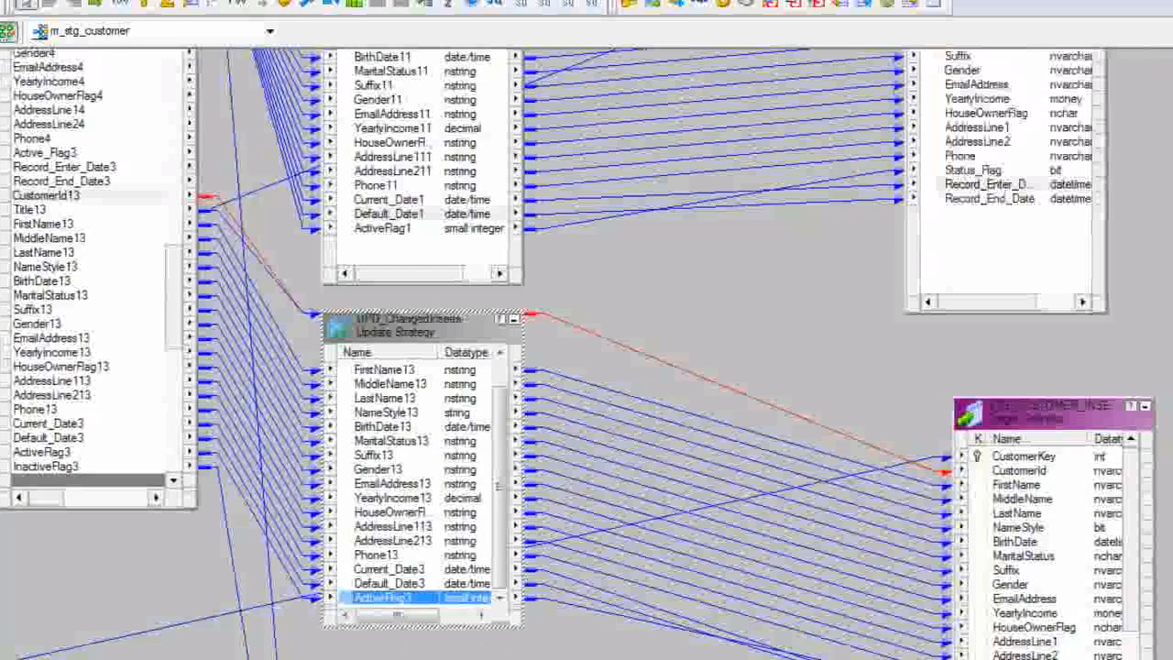
pyautogui.scroll(-1, 1134, 488)
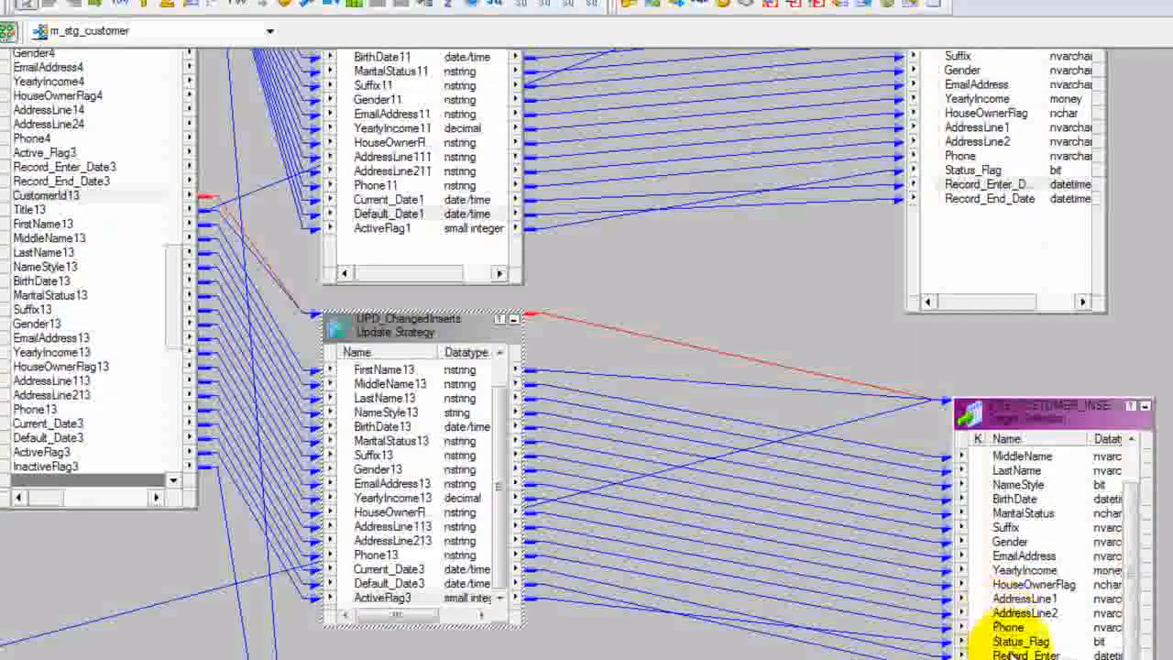
# Step: Check how the date ports of UPD_ChangedInserts link to the record enter and end dates in the second customer insert target
pyautogui.click(1020, 642)
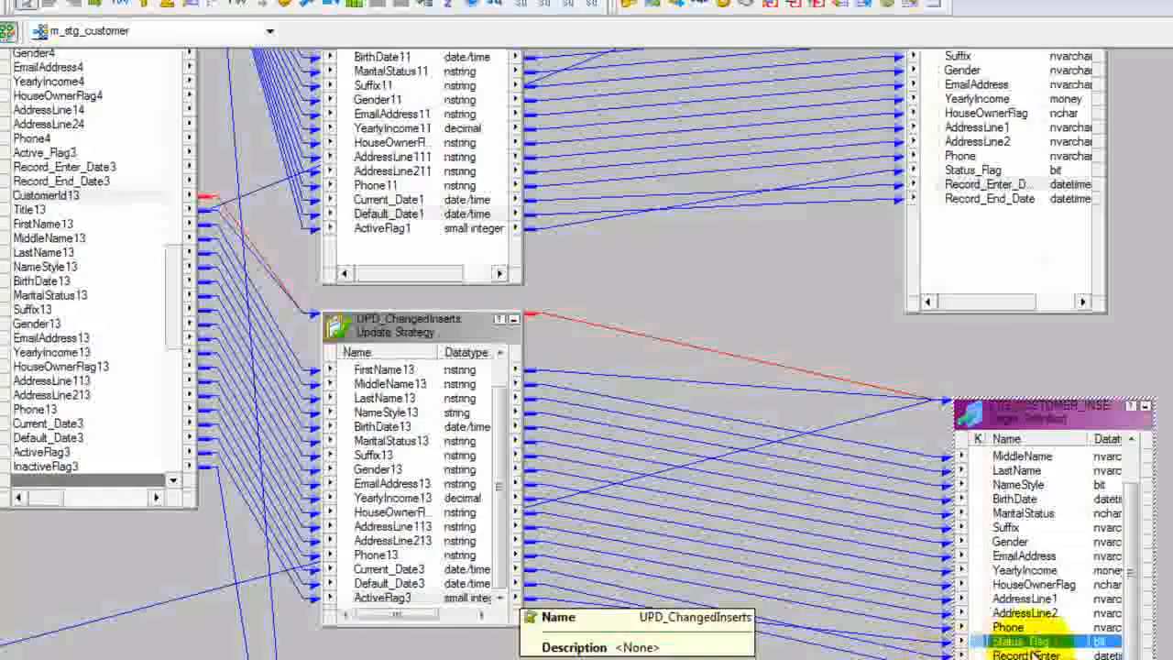
pyautogui.click(394, 569)
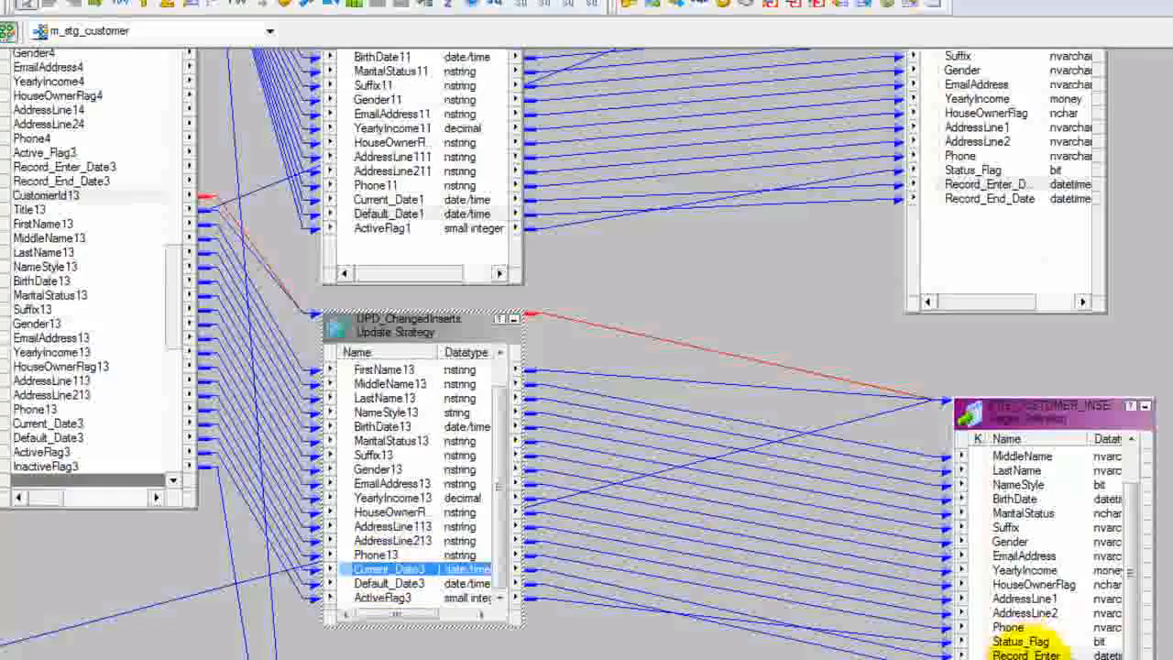
pyautogui.click(1028, 655)
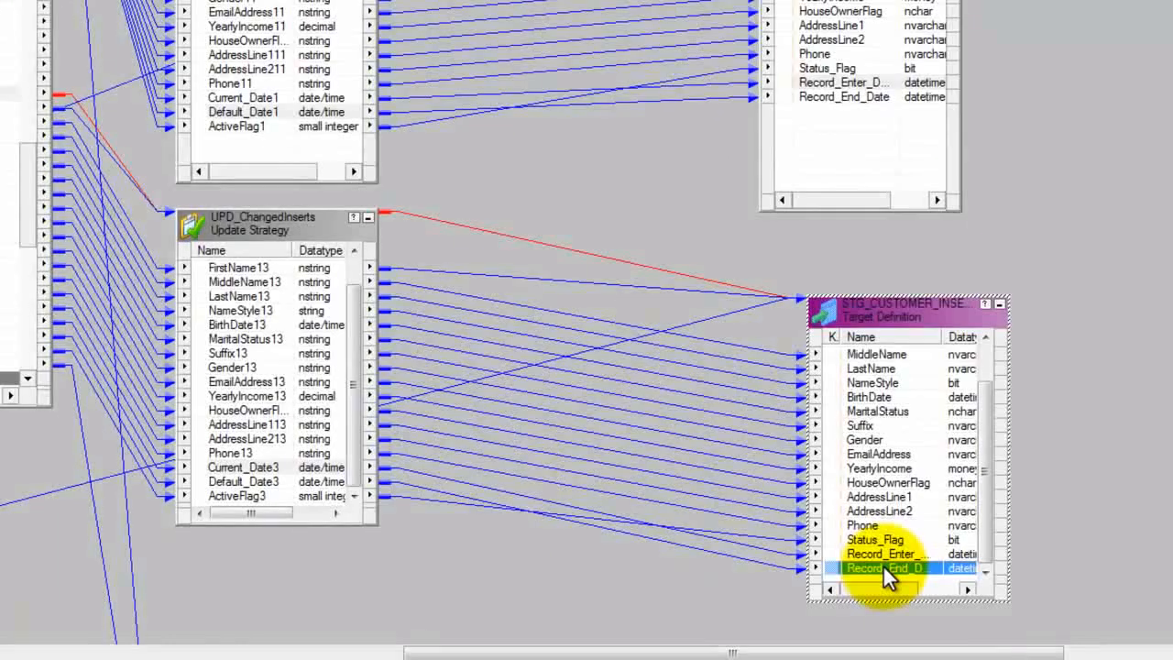
# Step: Compare the UPD_ForceInserts and UPD_ChangedInserts update strategies and their links to the two customer insert targets
pyautogui.click(327, 2)
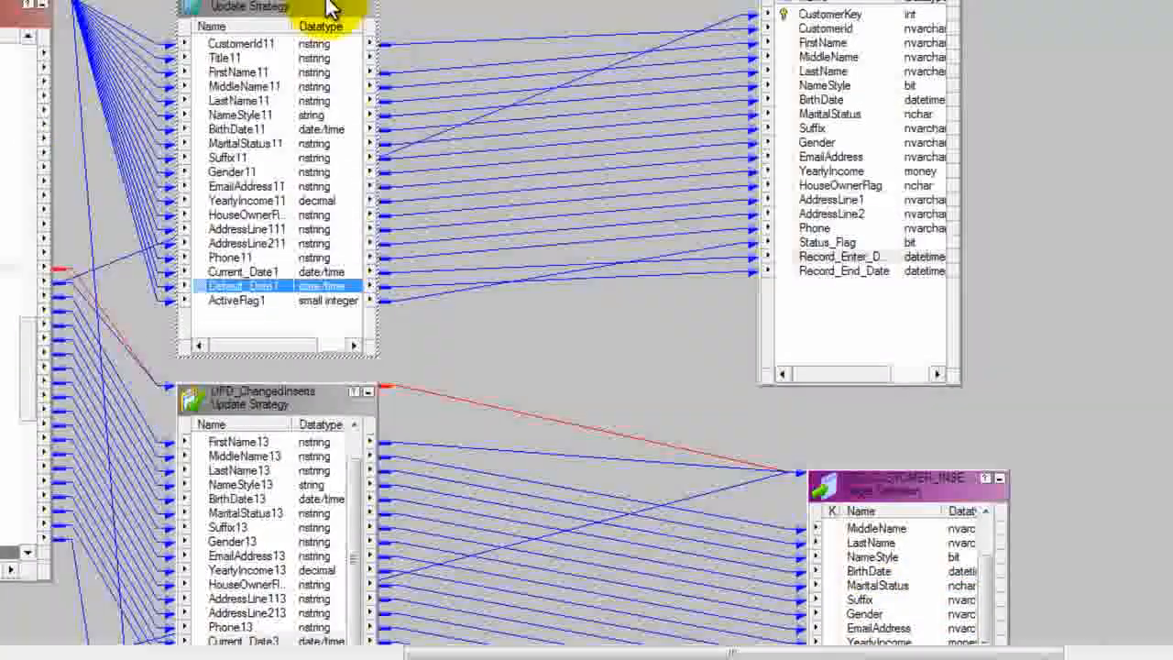
pyautogui.click(285, 392)
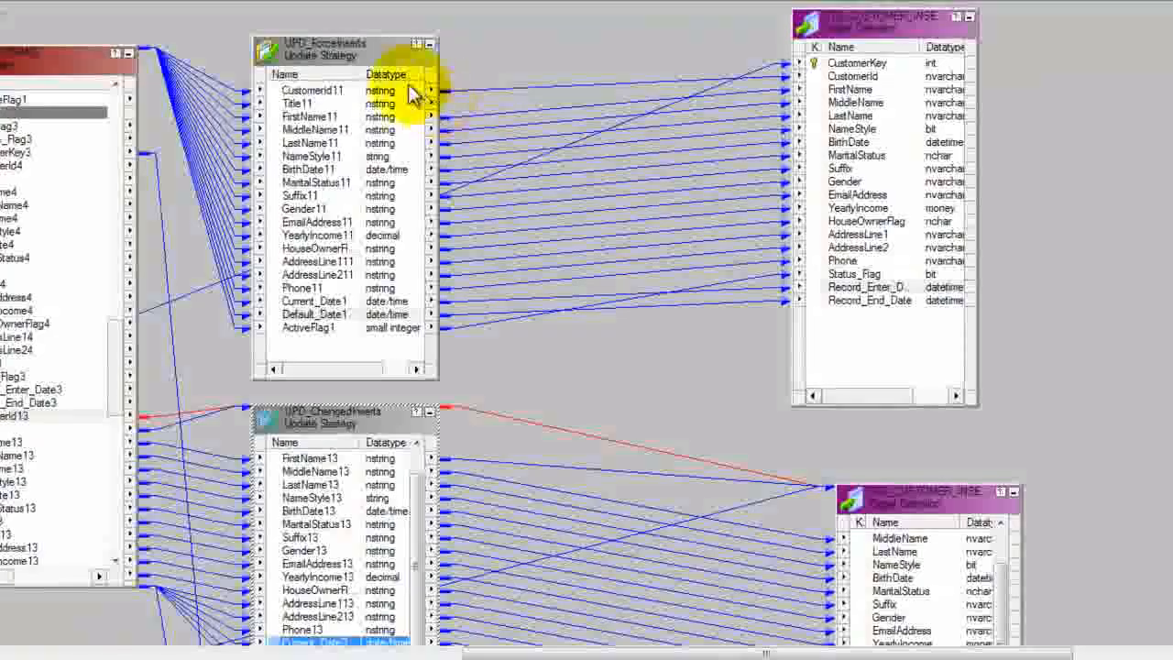
pyautogui.click(358, 40)
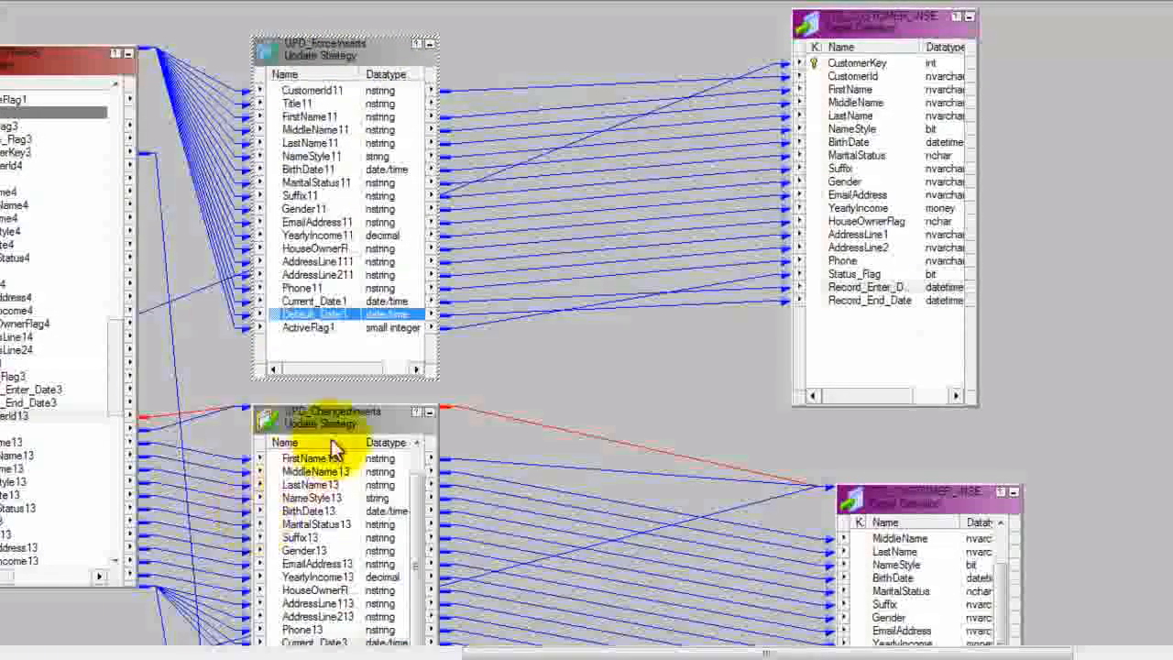
pyautogui.click(350, 410)
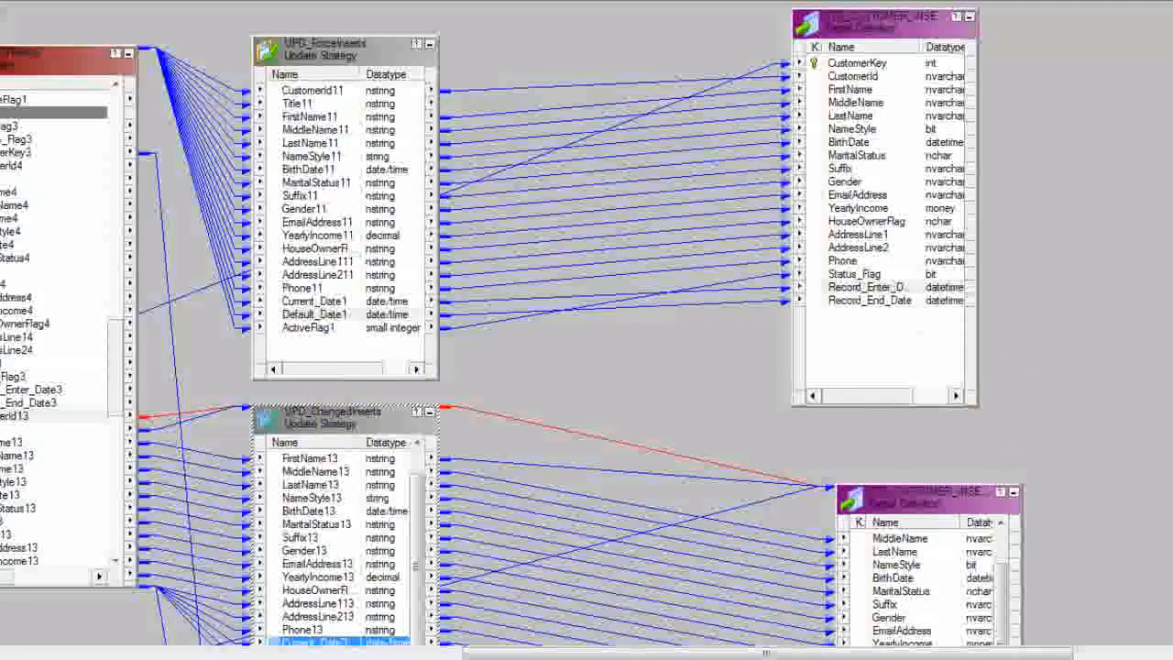
# Step: Examine the changed-record update branch from the router through the expression and UPD_ChangedUpdate to the customer update target
pyautogui.moveTo(118, 330); pyautogui.dragTo(117, 422)
pyautogui.moveTo(1172, 150); pyautogui.dragTo(1171, 262)
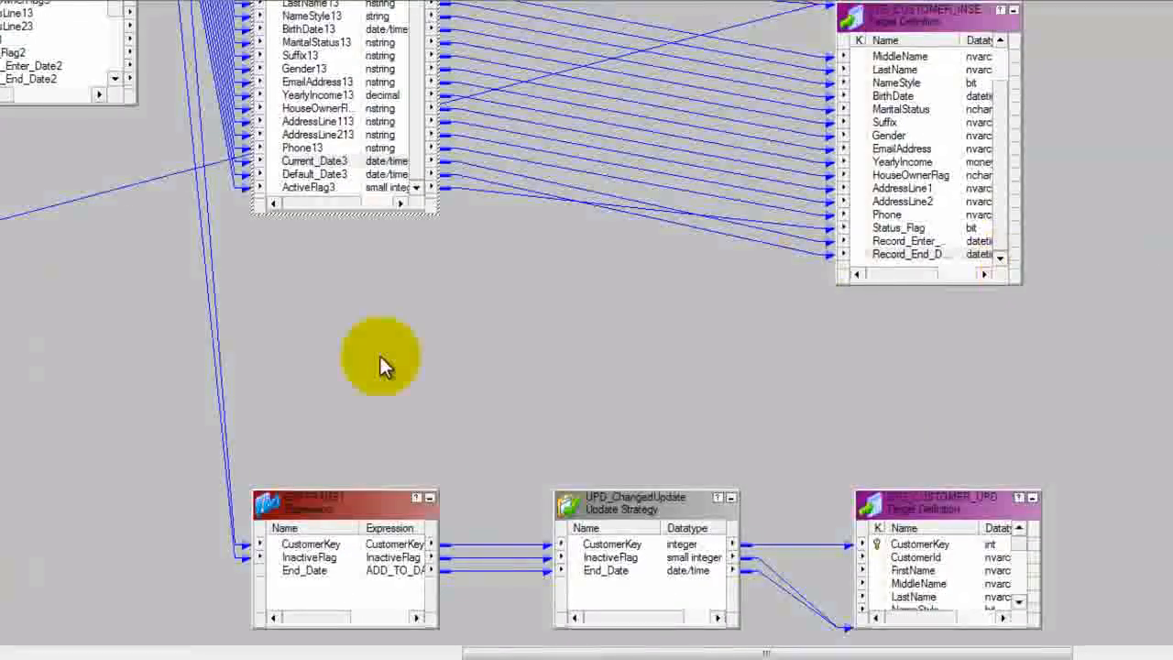
pyautogui.click(338, 501)
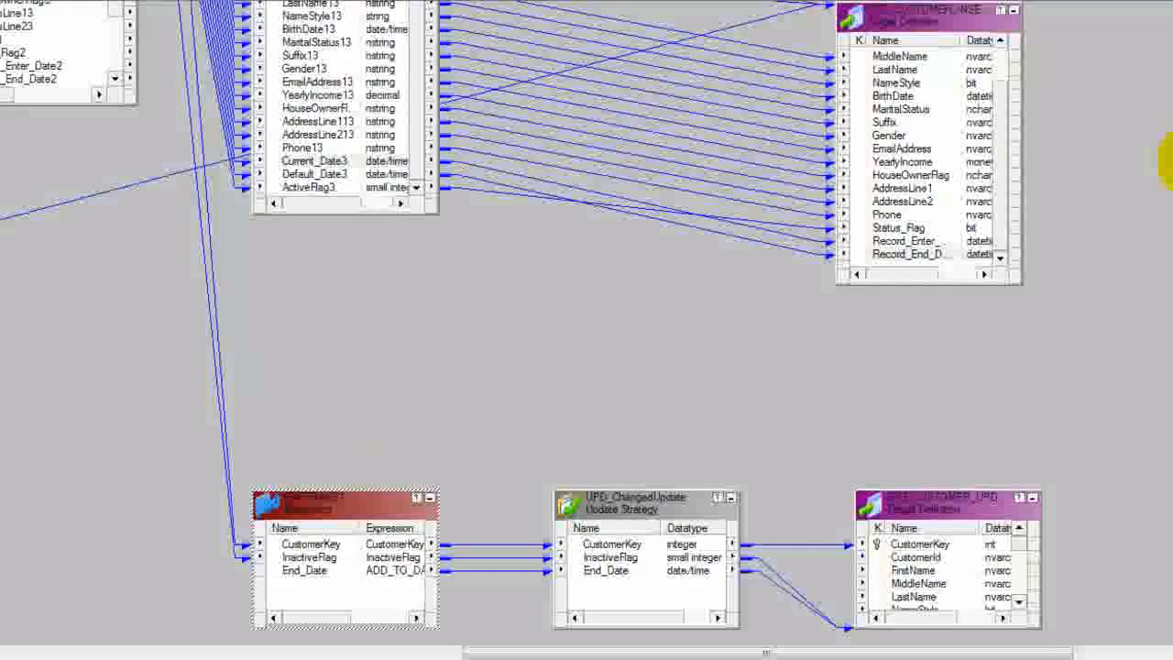
pyautogui.scroll(5, 1169, 160)
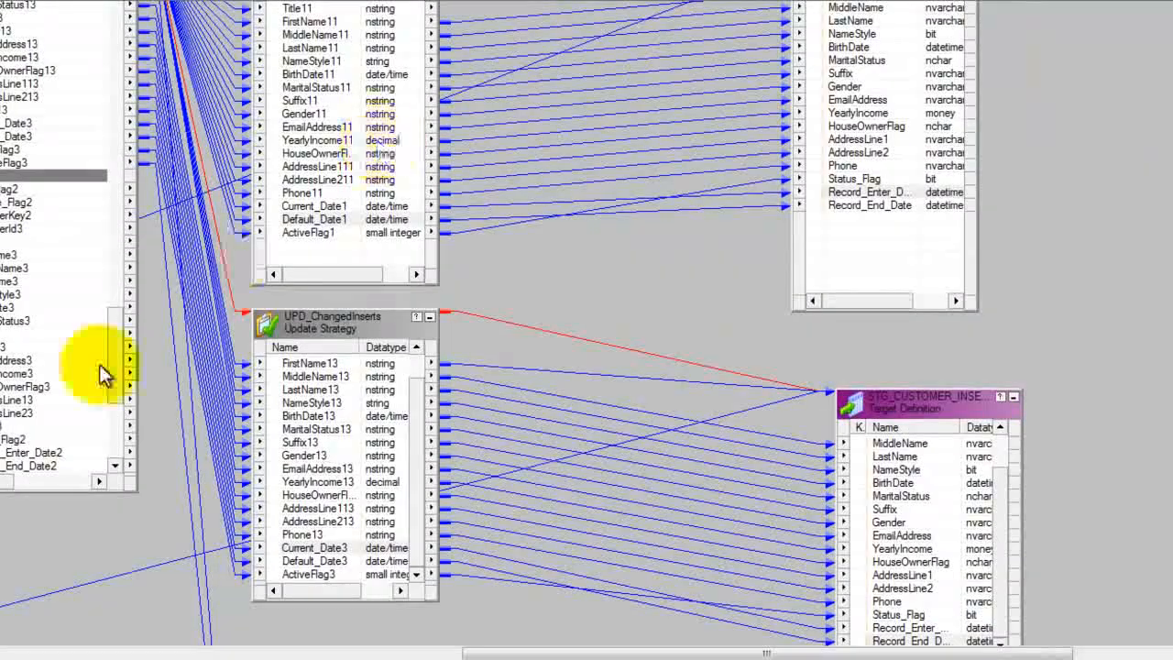
# Step: Locate the customer key port of the router's changed-update group and the InactiveFlag3 port that feed the update branch
pyautogui.moveTo(13, 482); pyautogui.dragTo(46, 490)
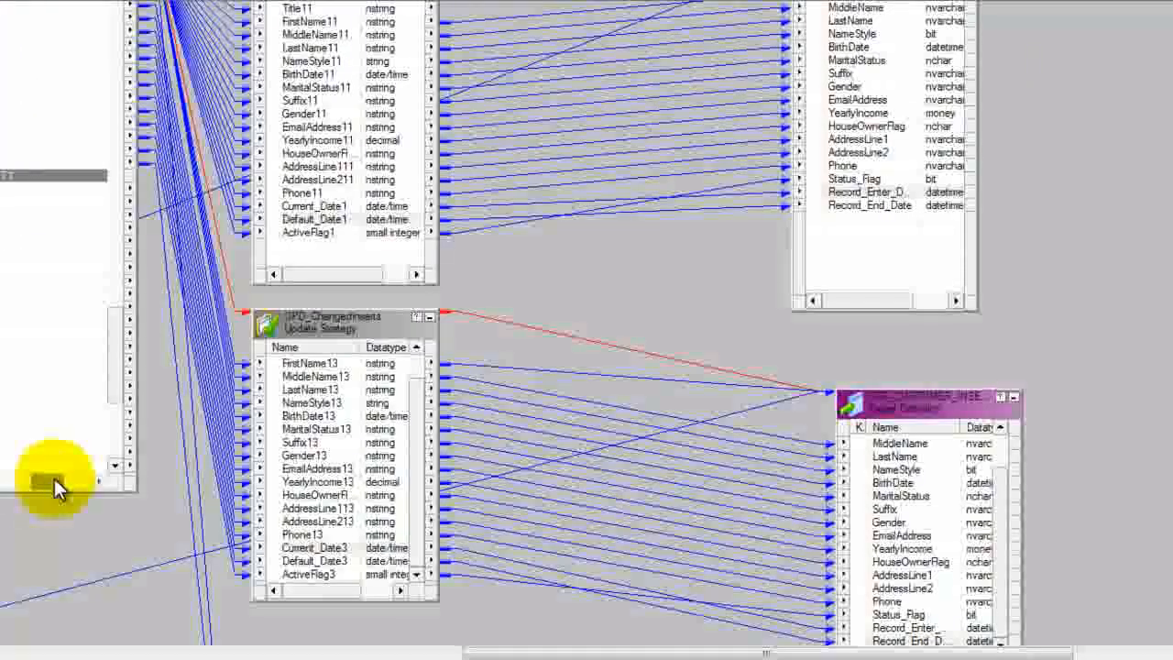
pyautogui.moveTo(115, 385); pyautogui.dragTo(117, 298)
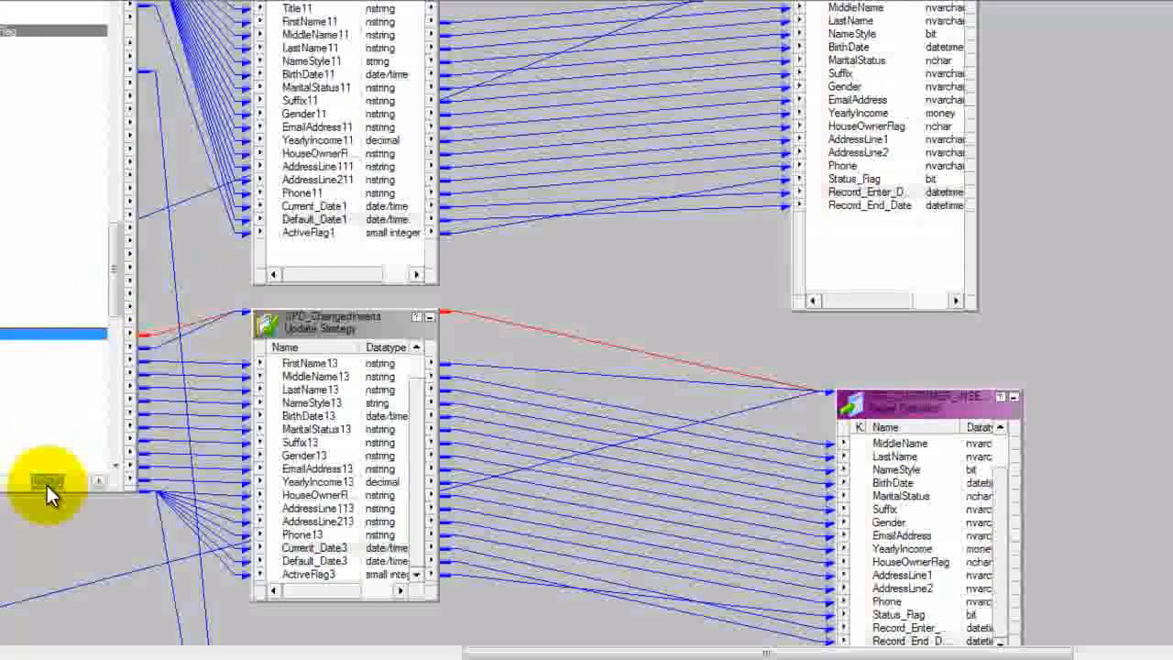
pyautogui.moveTo(47, 485); pyautogui.dragTo(36, 485)
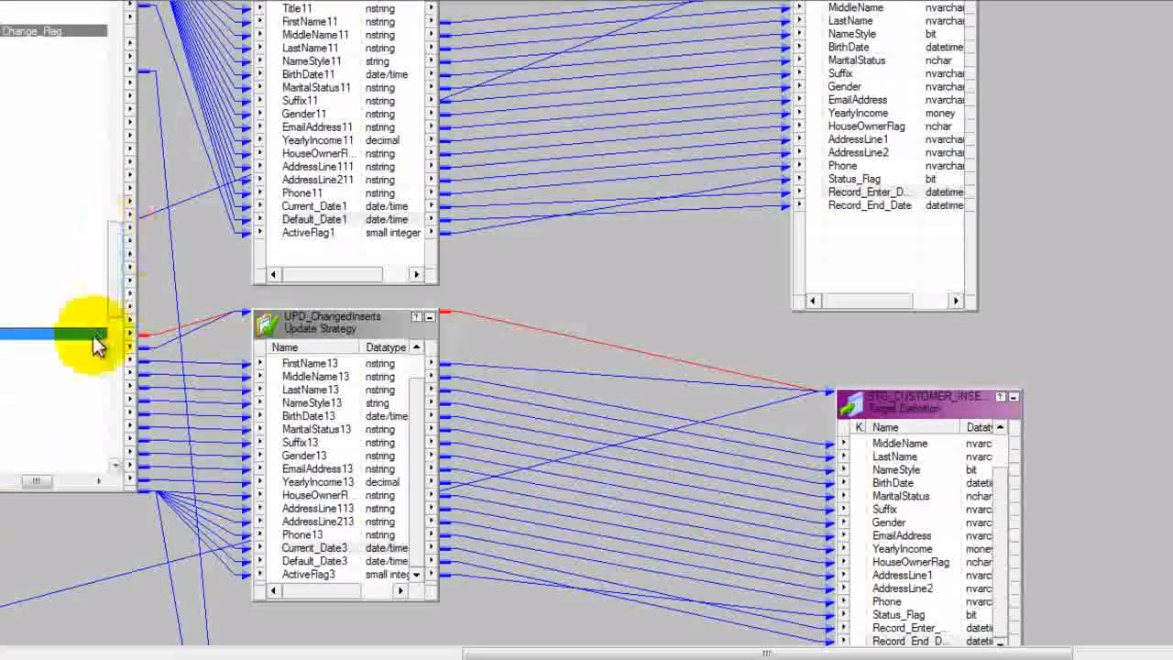
pyautogui.moveTo(39, 476); pyautogui.dragTo(8, 466)
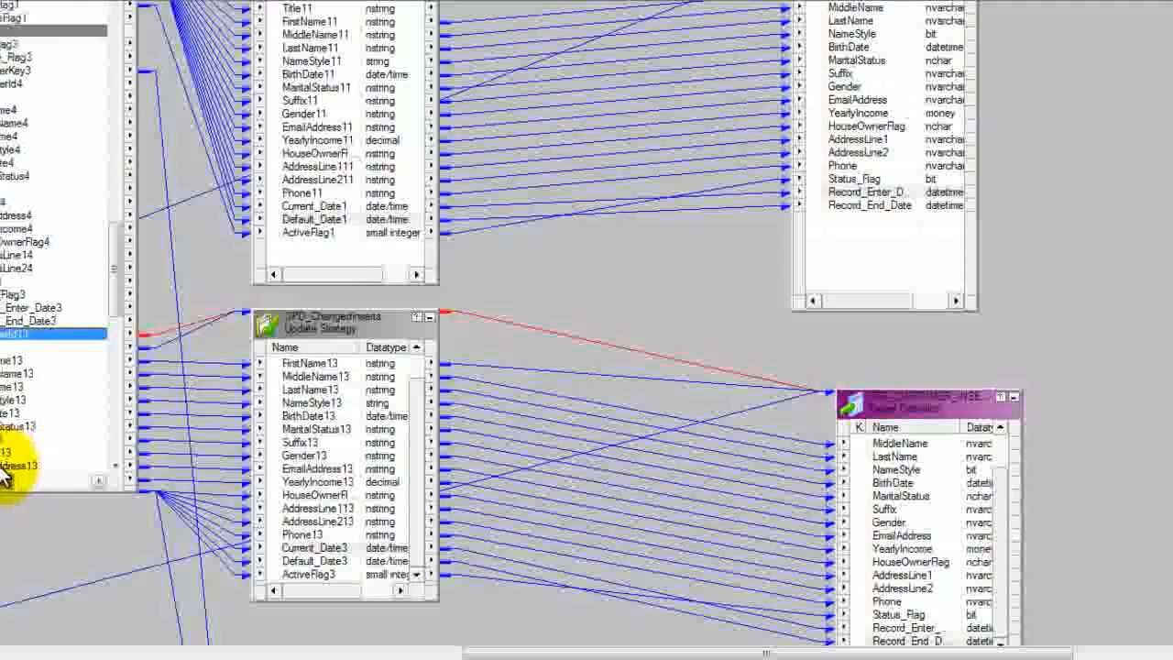
pyautogui.click(10, 72)
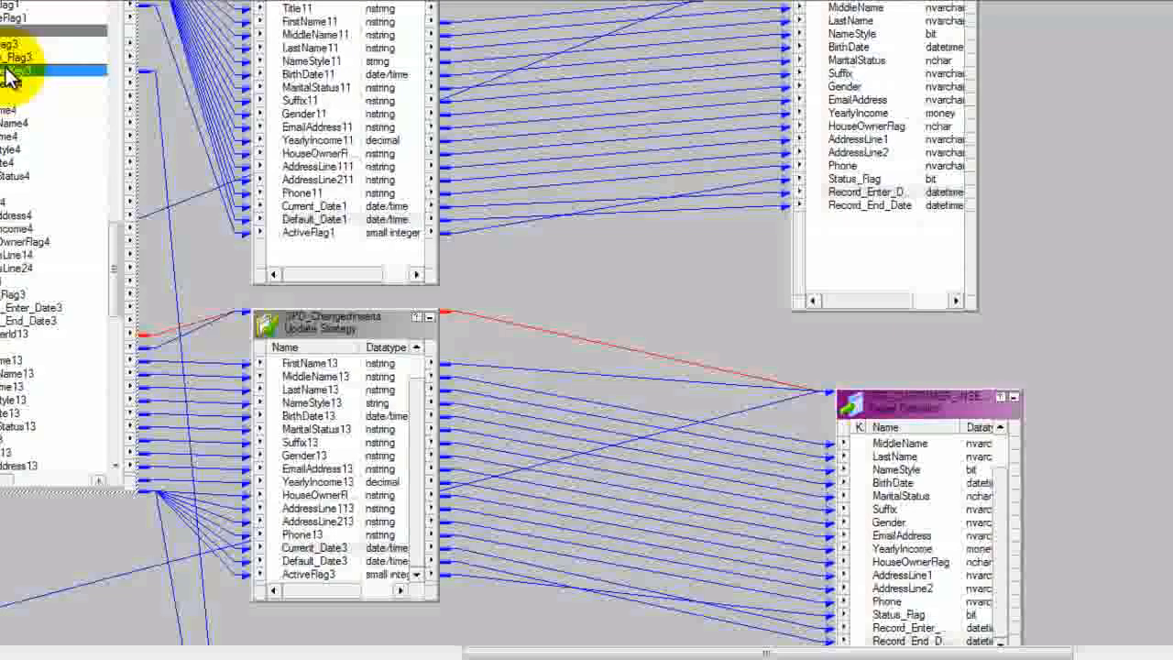
pyautogui.moveTo(115, 235); pyautogui.dragTo(111, 370)
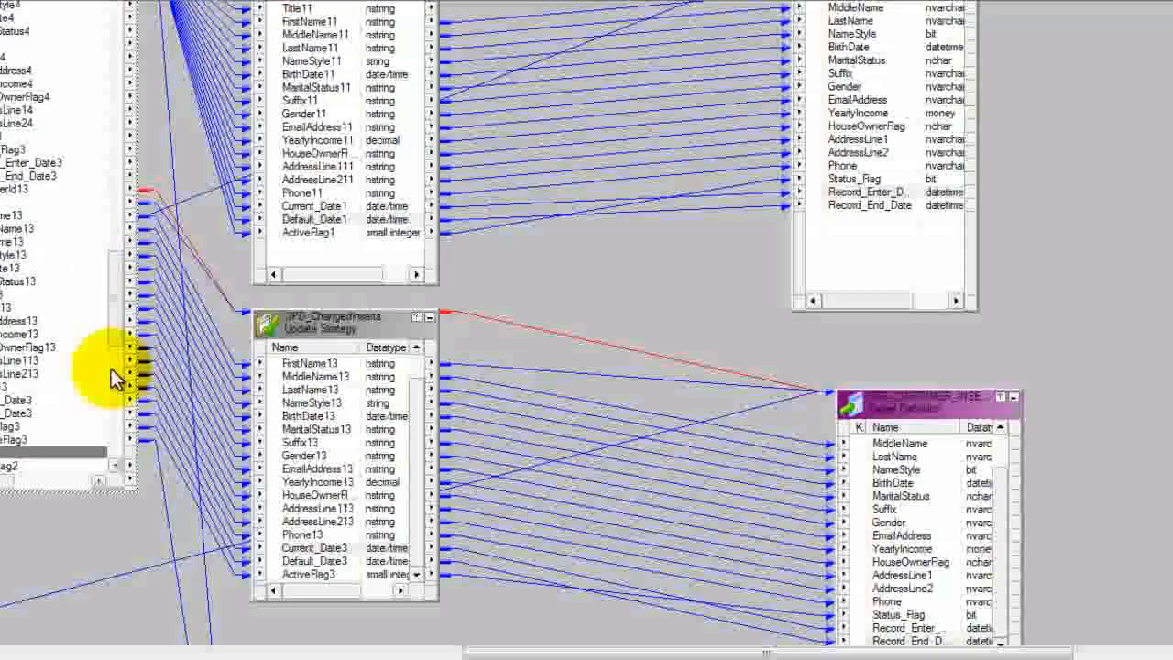
pyautogui.click(26, 442)
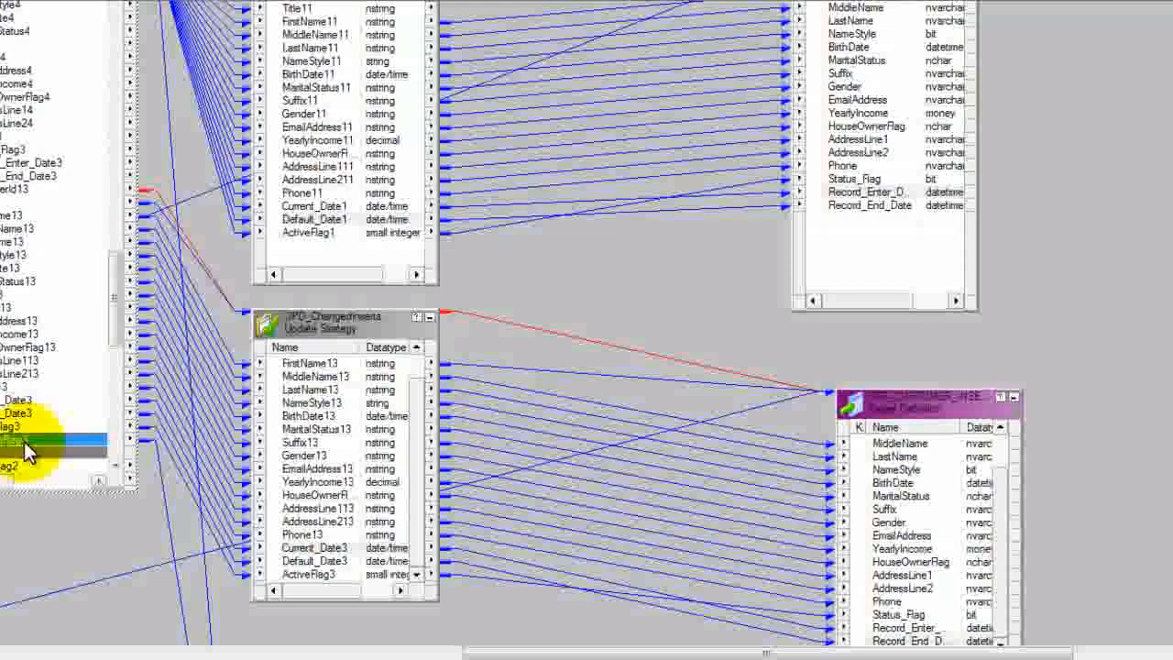
# Step: Review the CustomerKey, InactiveFlag and End_Date ports of the EXPTRANS1 expression in the update branch
pyautogui.moveTo(1172, 167); pyautogui.dragTo(1172, 245)
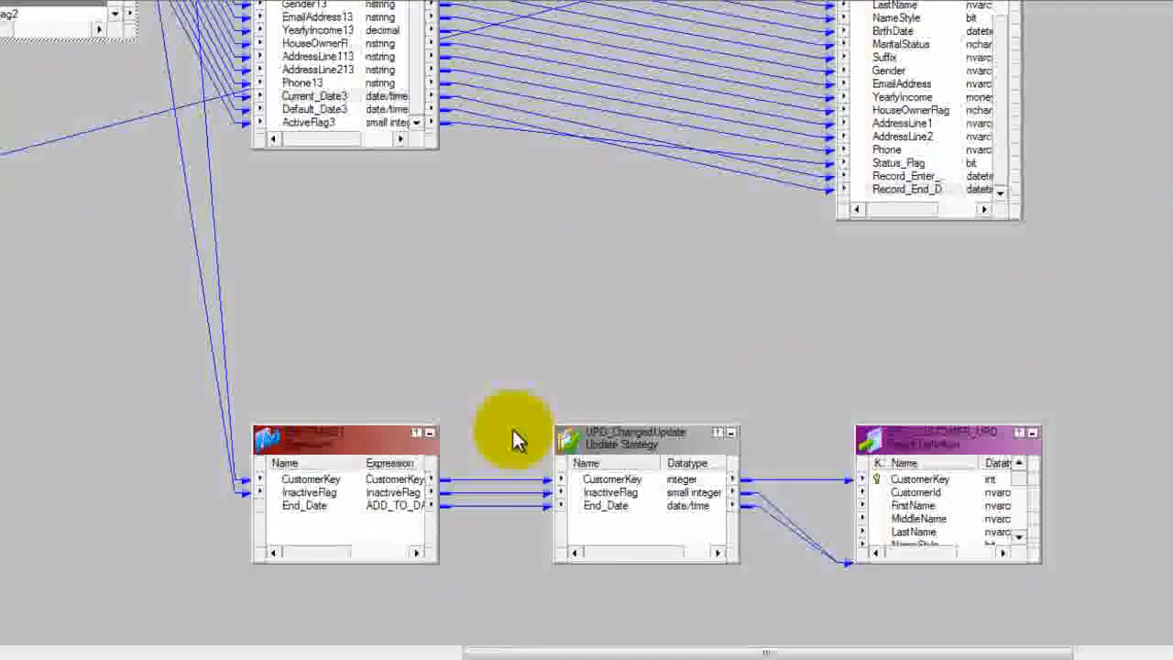
pyautogui.click(336, 481)
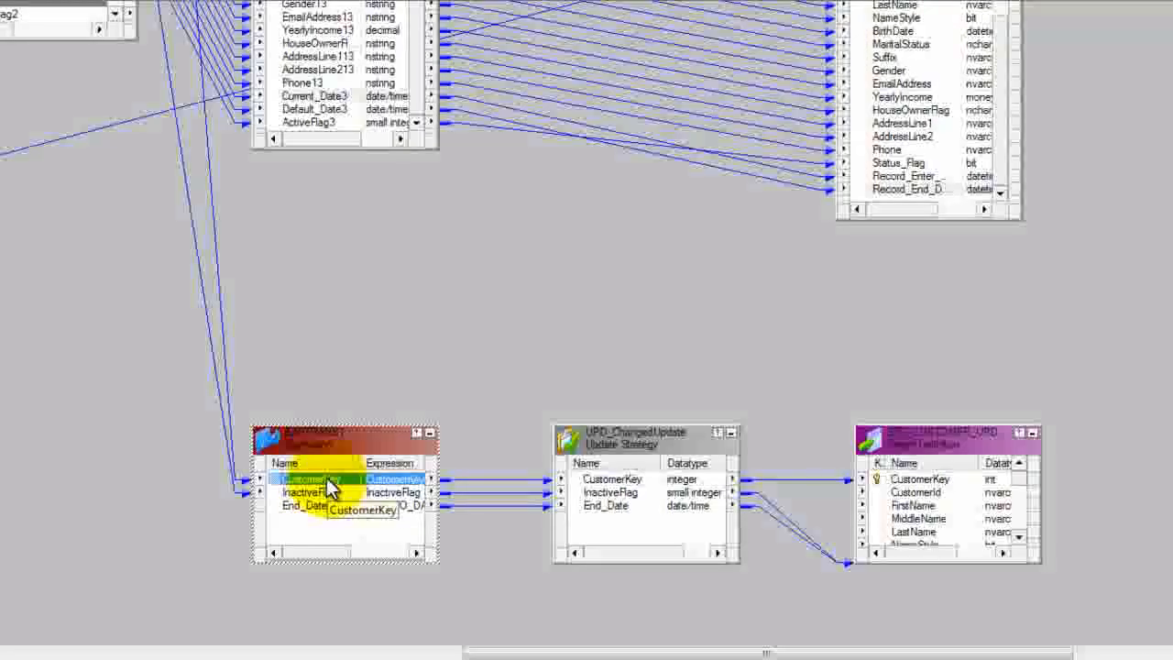
pyautogui.click(328, 495)
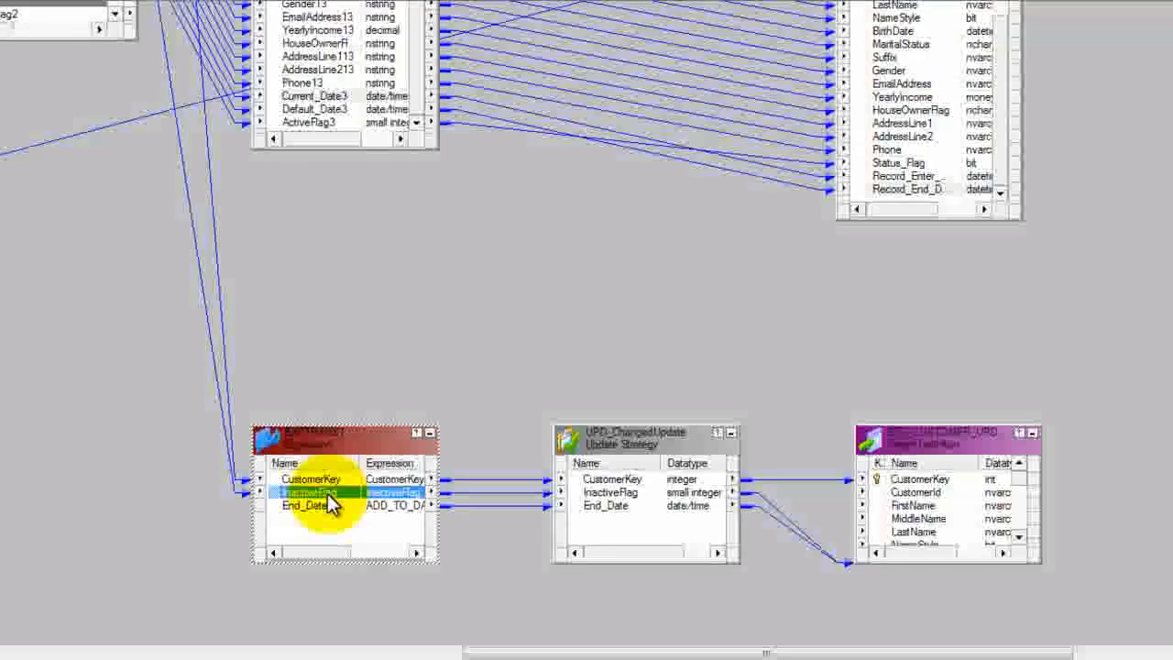
pyautogui.click(396, 509)
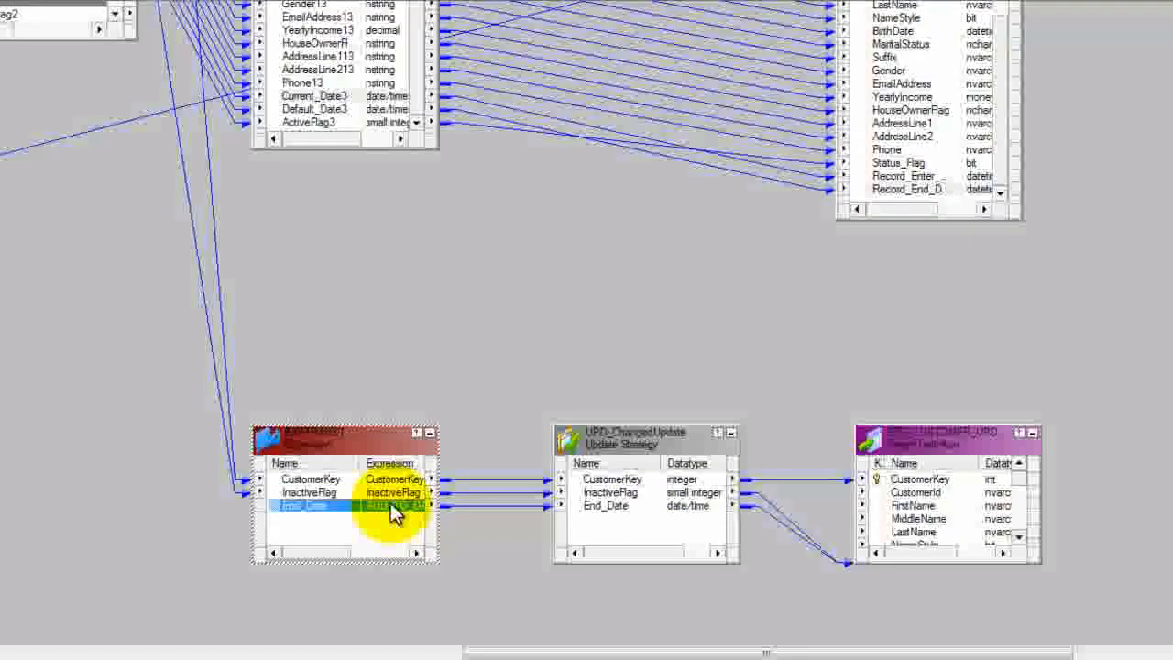
# Step: Inspect the End_Date formula of EXPTRANS1 in the Expression Editor and close the transformation without changes
pyautogui.doubleClick(389, 503)
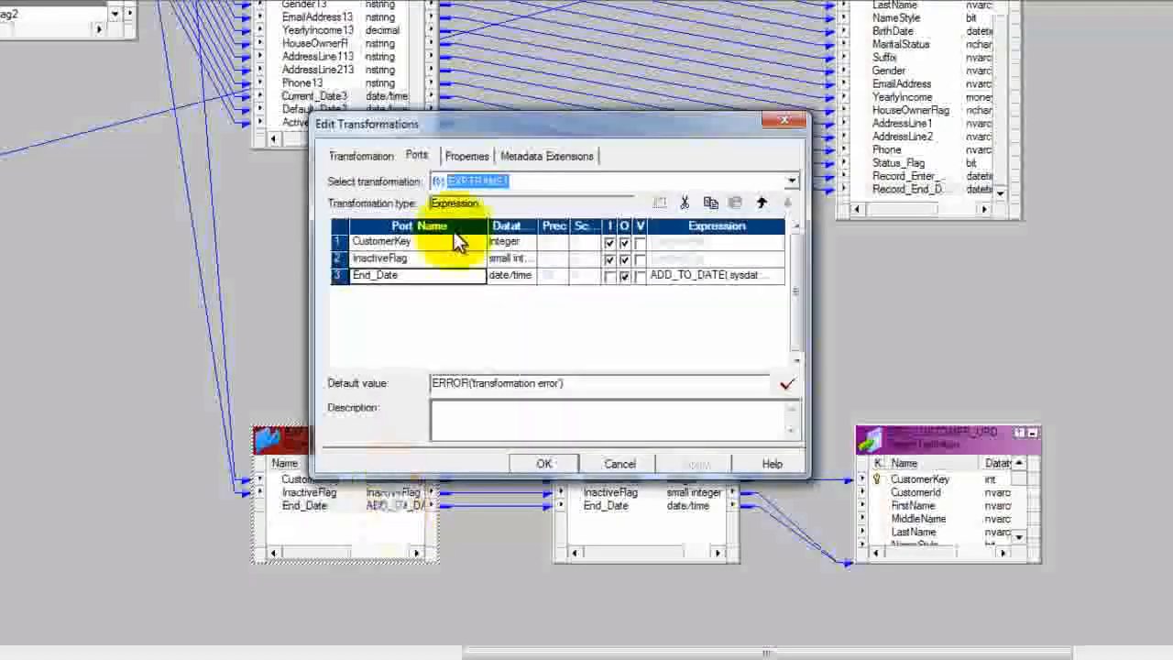
pyautogui.click(770, 275)
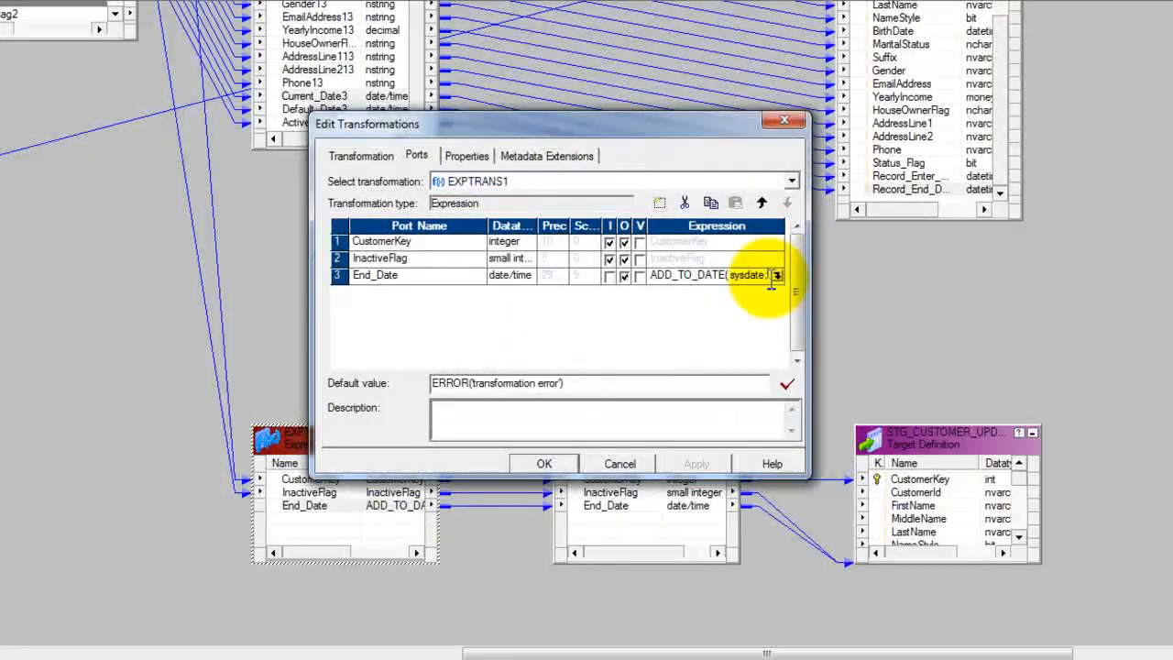
pyautogui.click(779, 276)
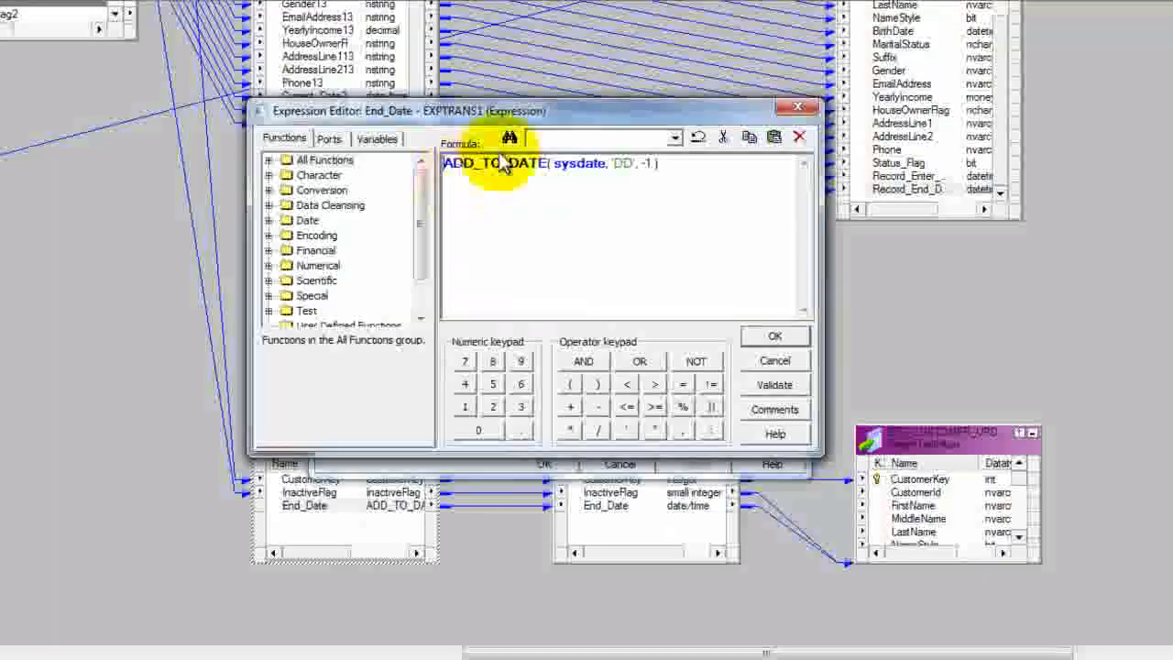
pyautogui.click(770, 336)
pyautogui.click(619, 464)
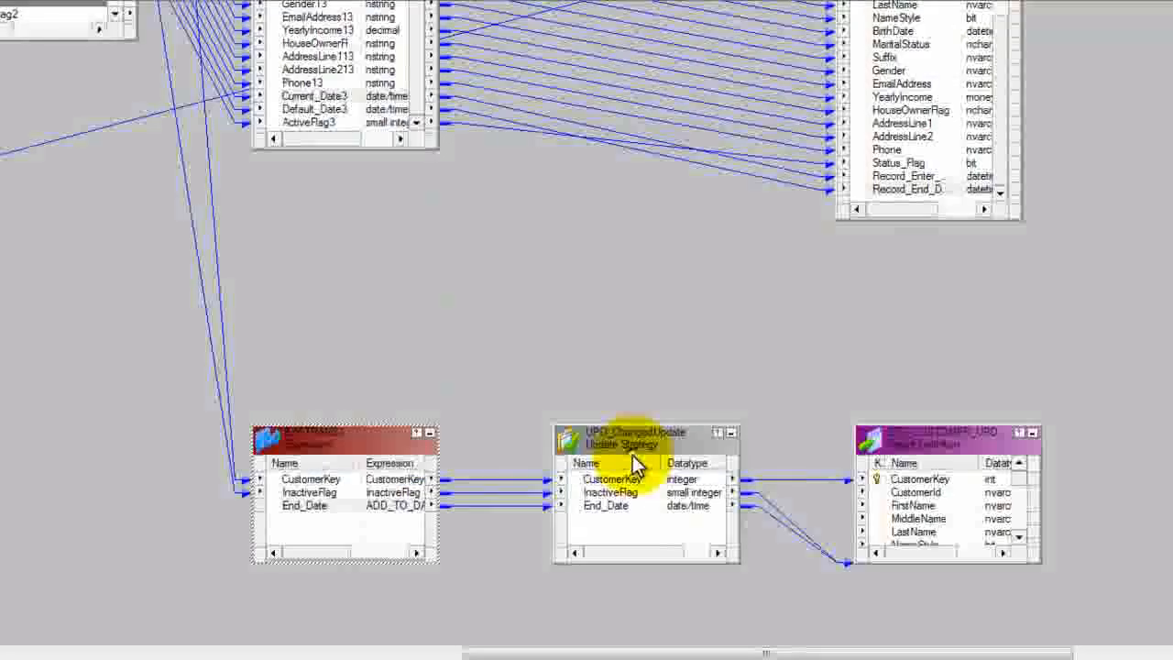
# Step: Check the update strategy expression of UPD_ChangedUpdate and close its properties without changes
pyautogui.doubleClick(623, 437)
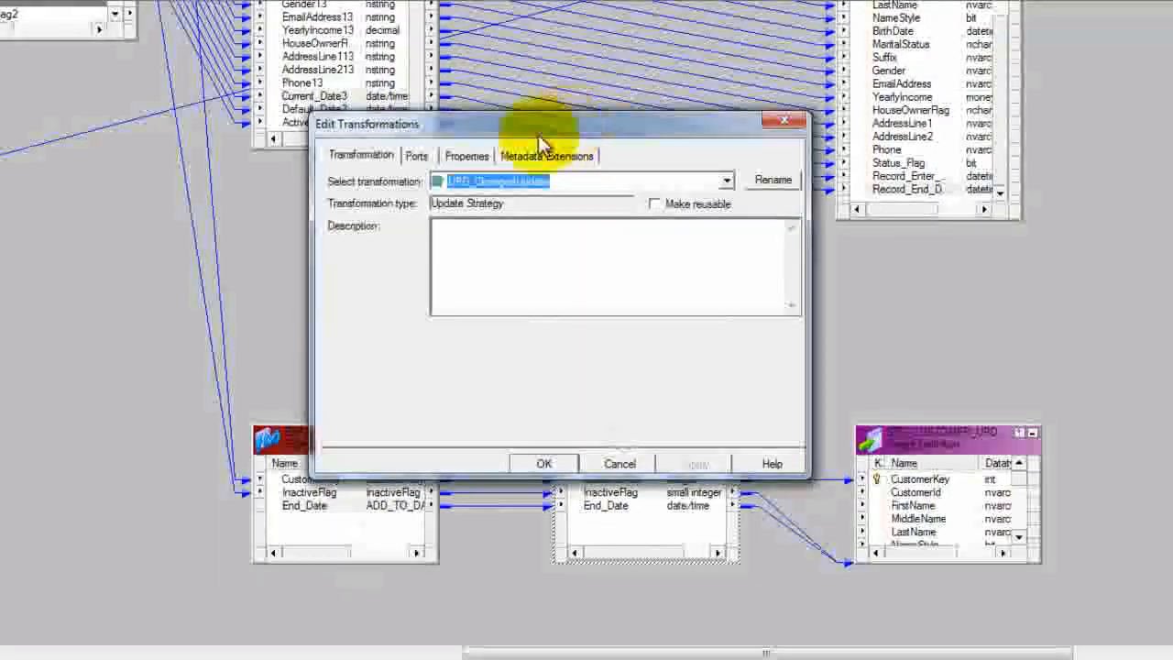
pyautogui.click(465, 156)
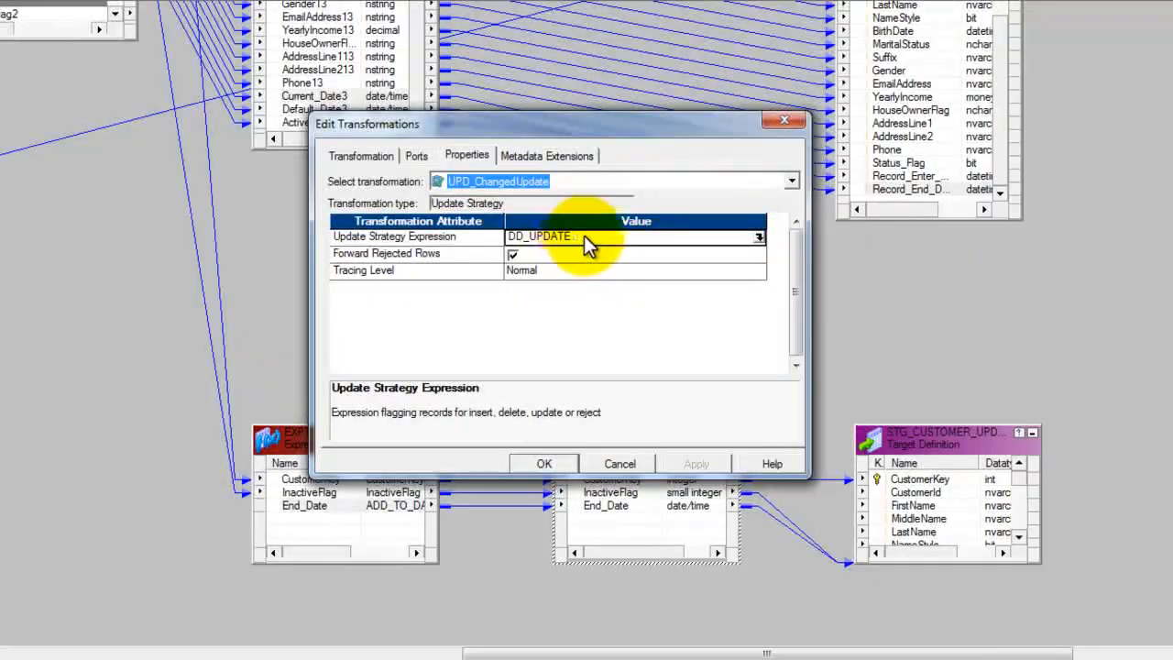
pyautogui.click(622, 463)
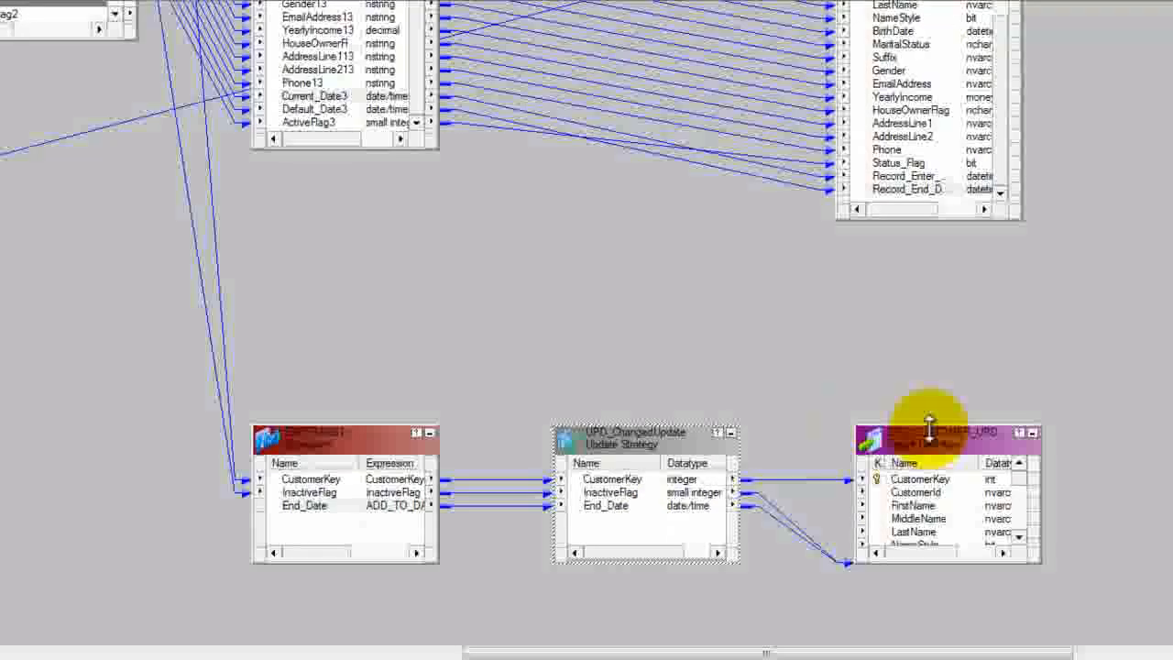
# Step: Enlarge the customer update target upward and trace the UPD_ChangedUpdate links to its status flag and record end date
pyautogui.moveTo(922, 425); pyautogui.dragTo(917, 321)
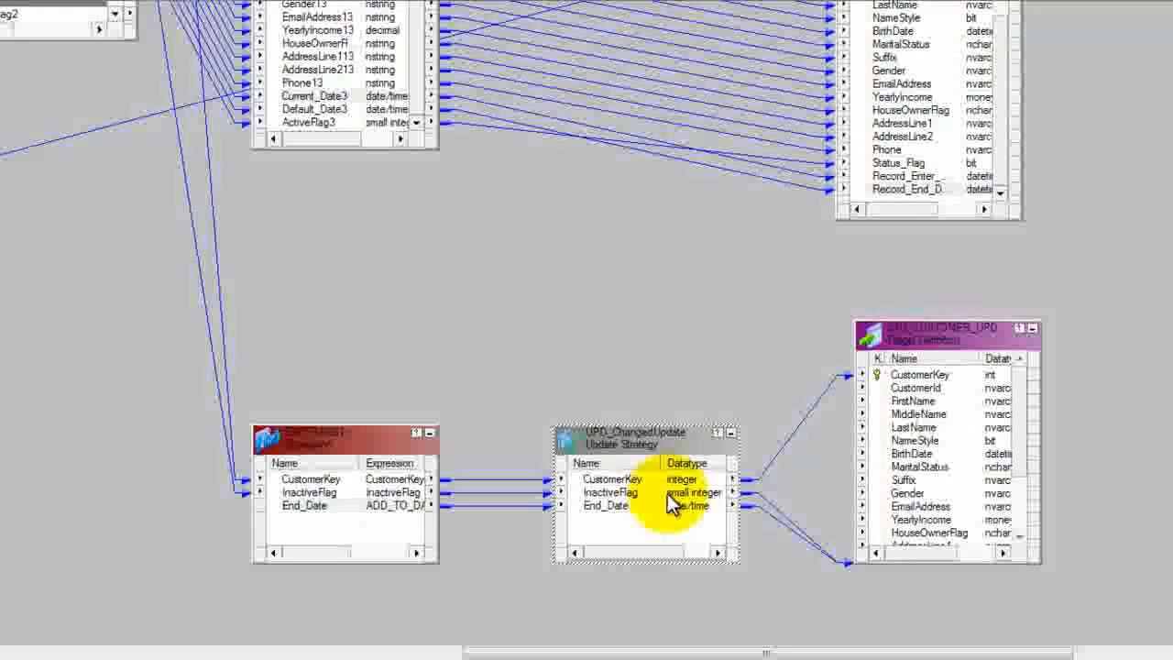
pyautogui.click(636, 495)
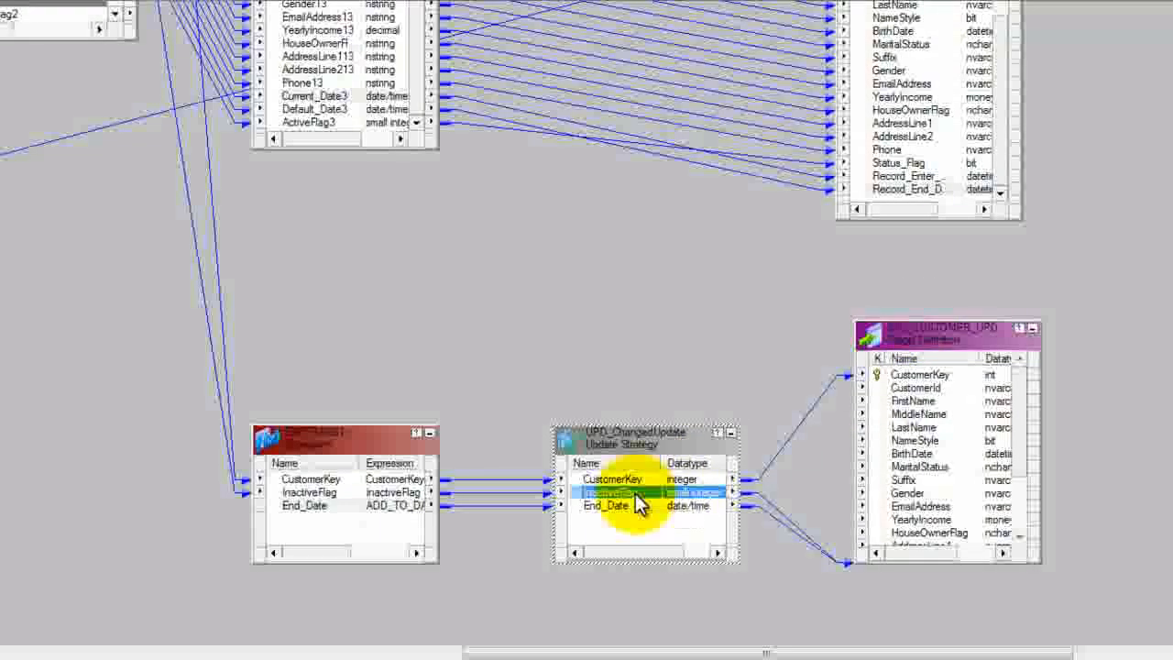
pyautogui.click(1019, 443)
pyautogui.moveTo(1019, 443); pyautogui.dragTo(1042, 550)
pyautogui.click(946, 532)
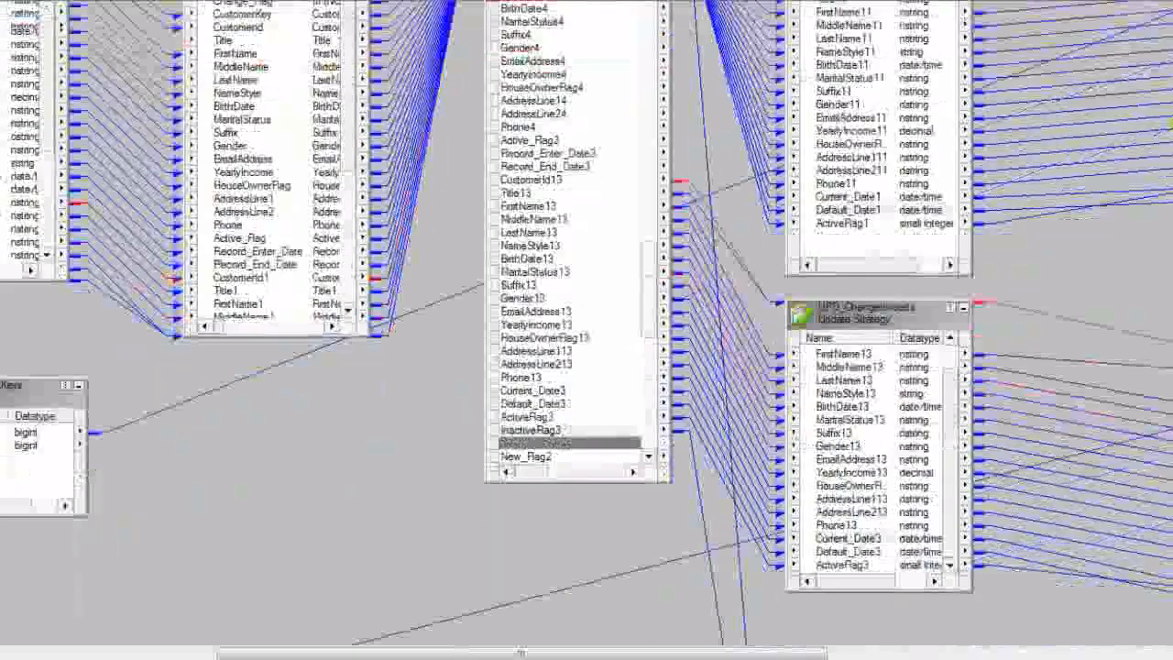
# Step: Enlarge the second customer insert target upward to show more of the ports linked from UPD_ChangedInserts
pyautogui.scroll(-5, 406, 283)
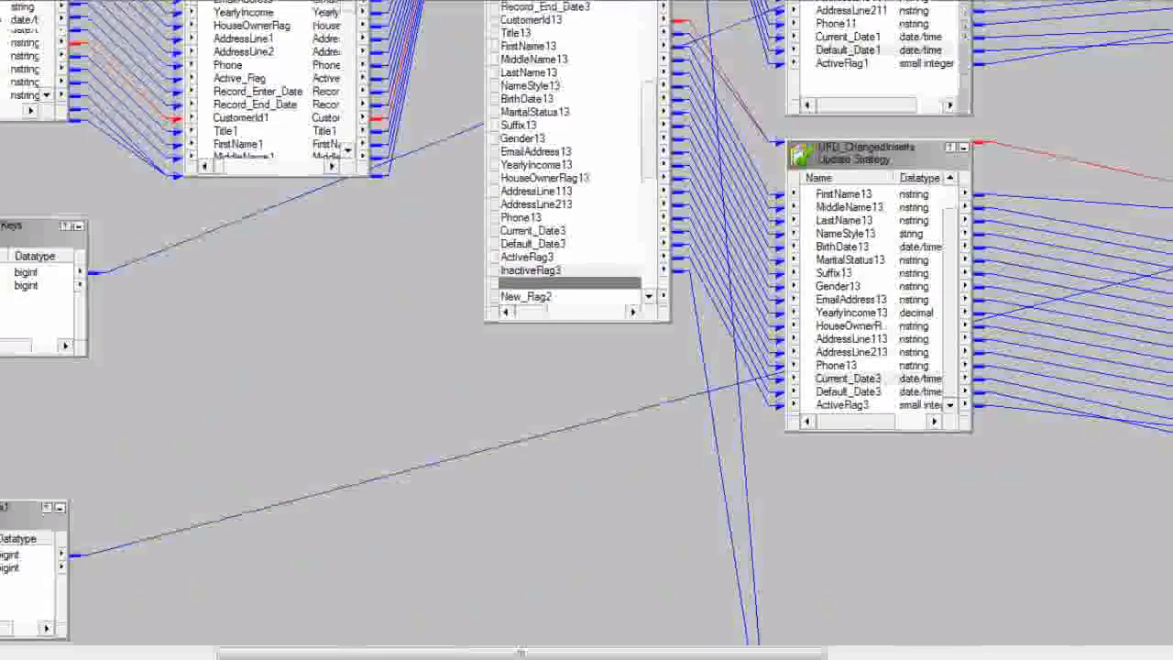
pyautogui.click(6, 361)
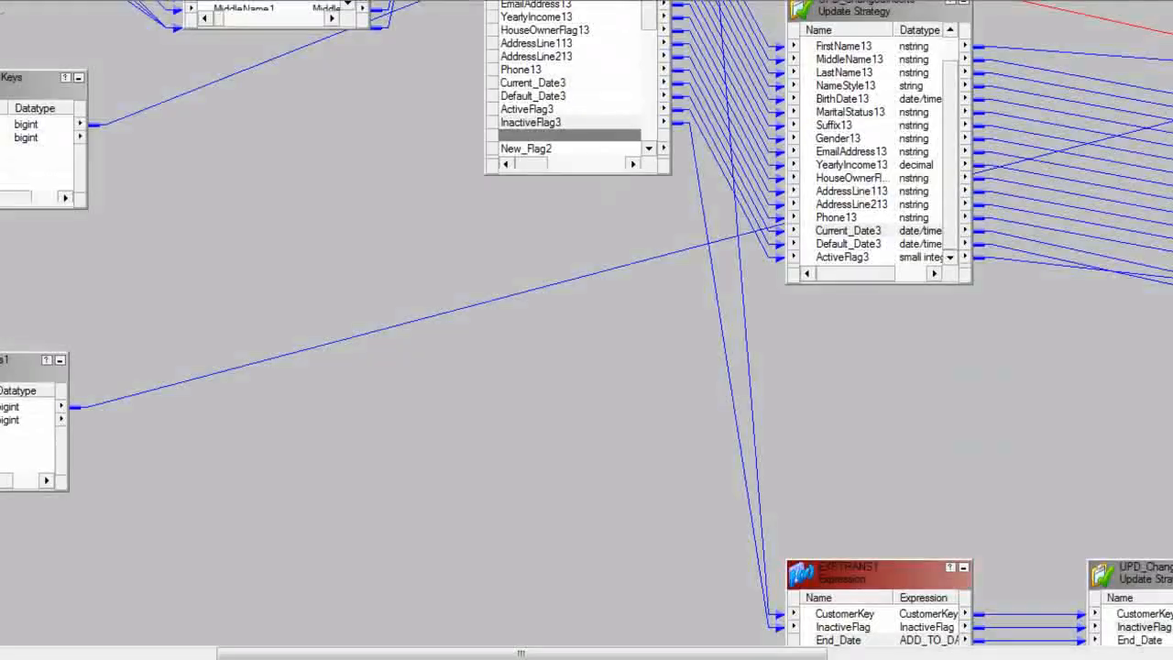
pyautogui.moveTo(385, 642); pyautogui.dragTo(737, 638)
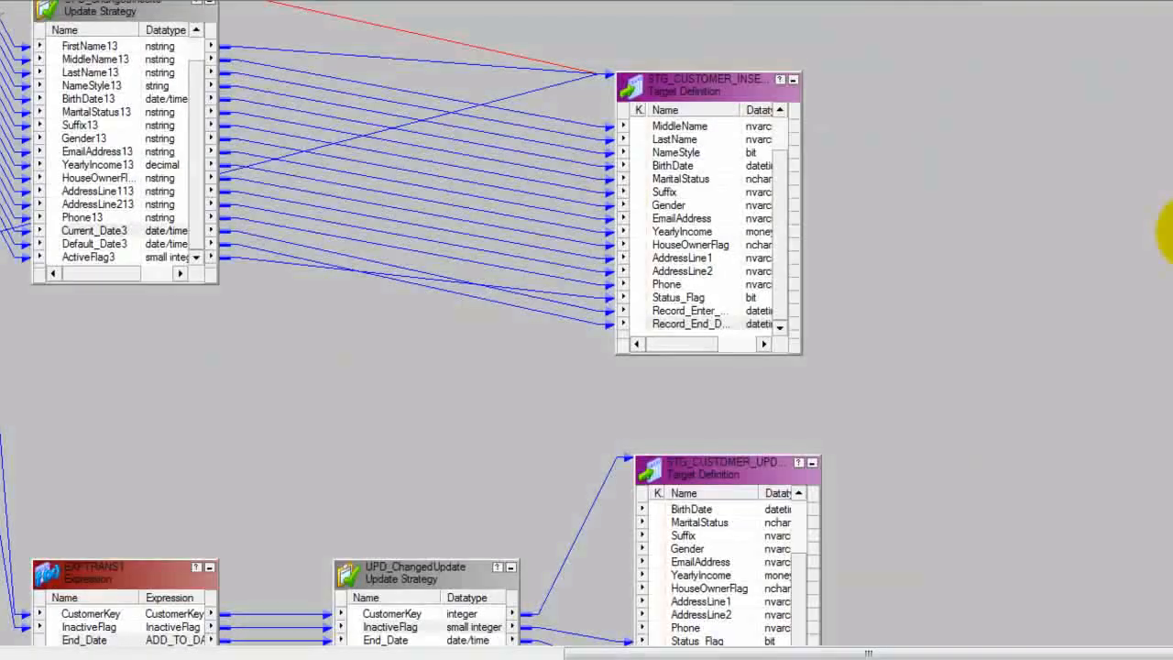
pyautogui.scroll(4, 1168, 231)
pyautogui.moveTo(676, 324); pyautogui.dragTo(674, 294)
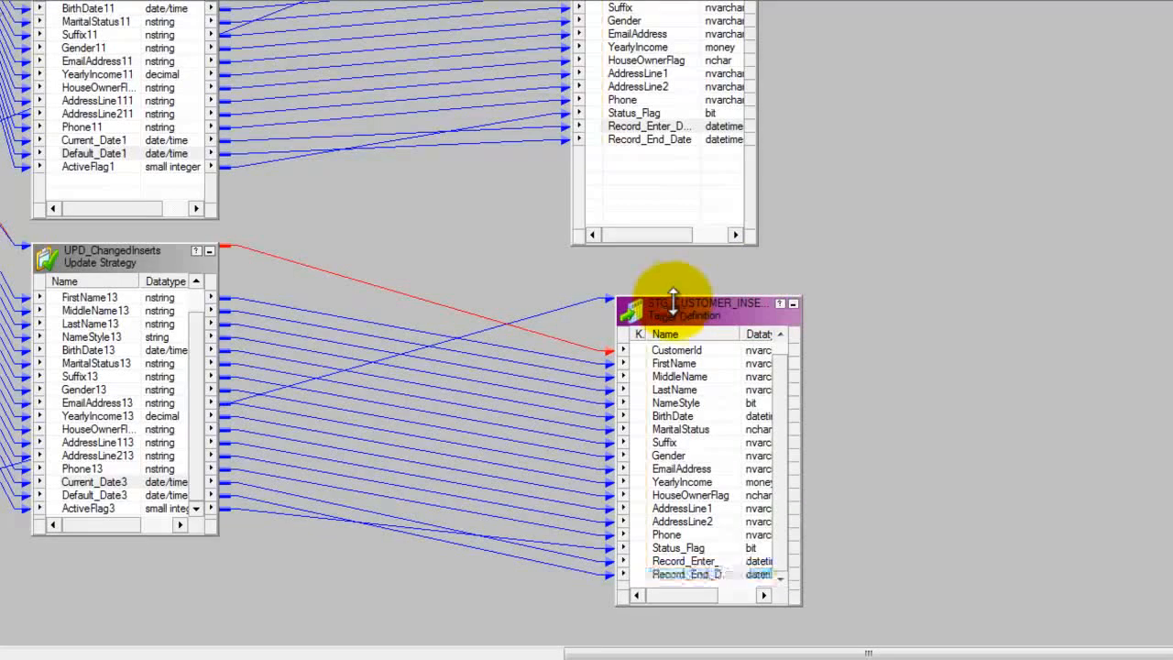
pyautogui.moveTo(561, 652); pyautogui.dragTo(170, 652)
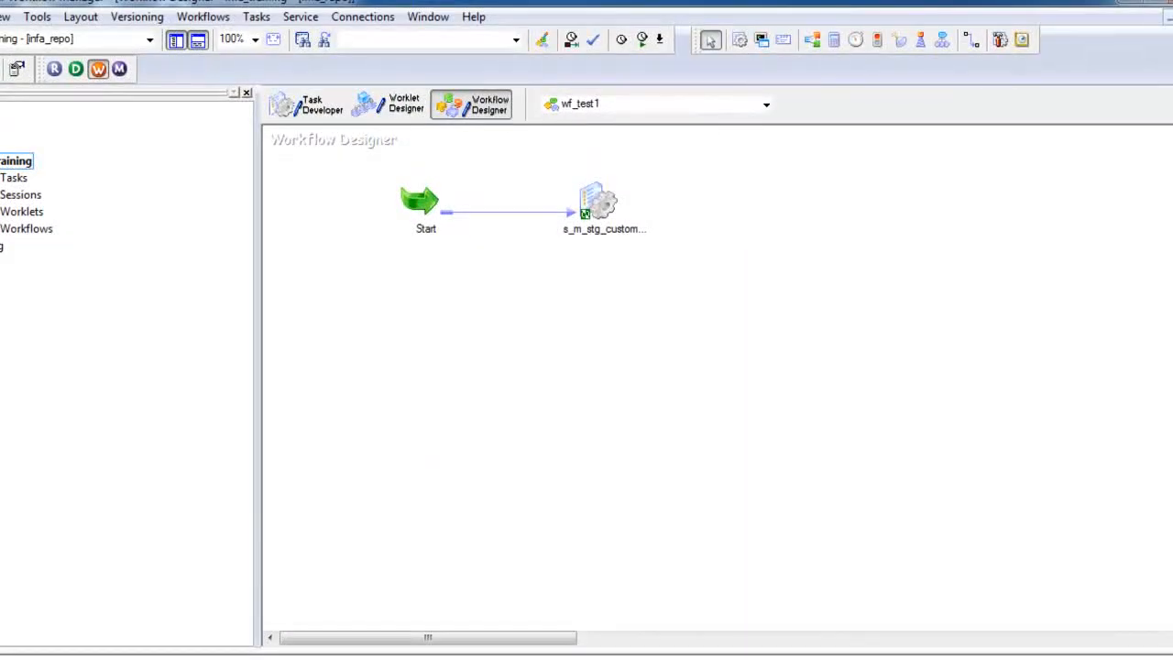
# Step: In Workflow Manager, open the s_m_stg_customer session of wf_test1 and review its mapping connections
pyautogui.click(601, 207)
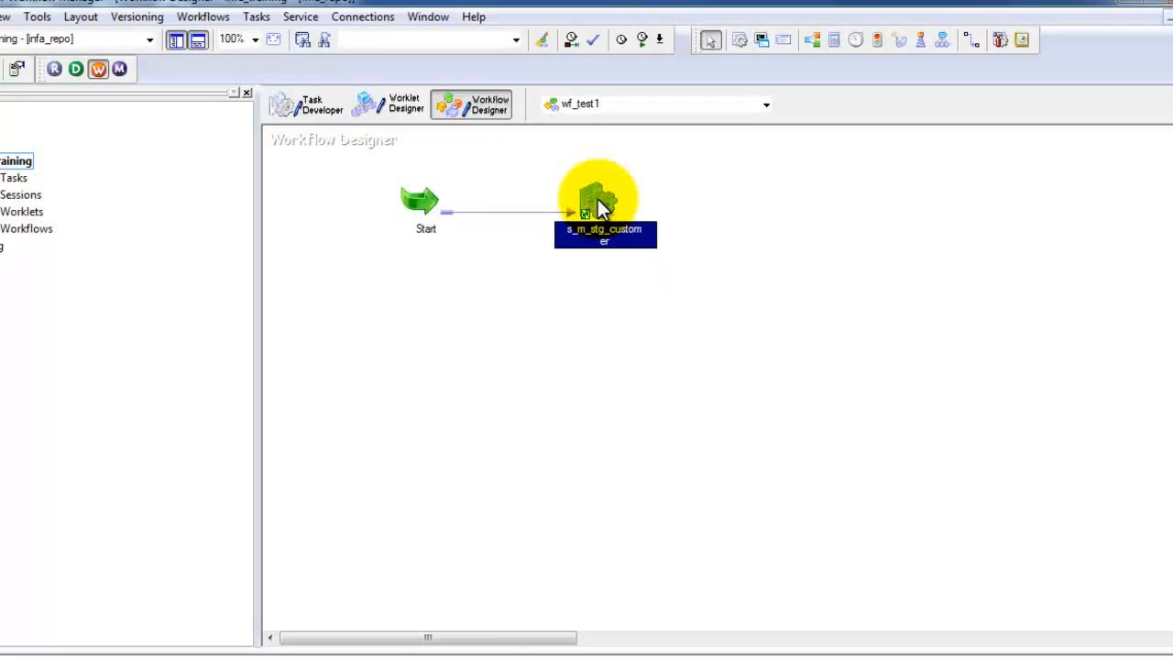
pyautogui.doubleClick(597, 198)
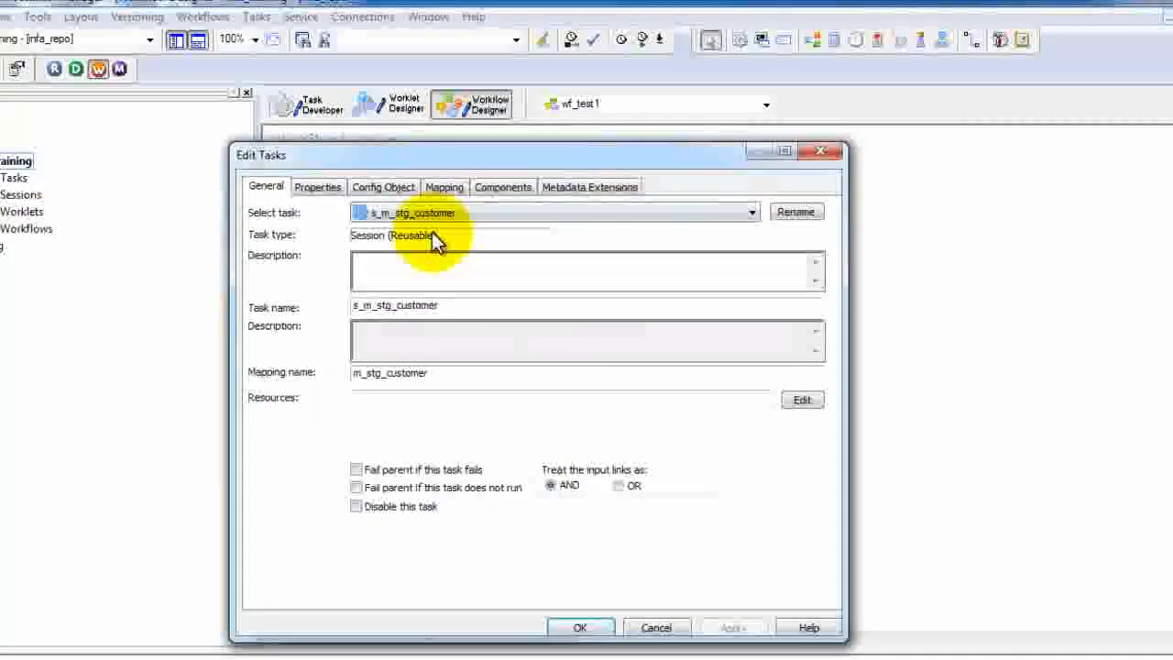
pyautogui.click(445, 188)
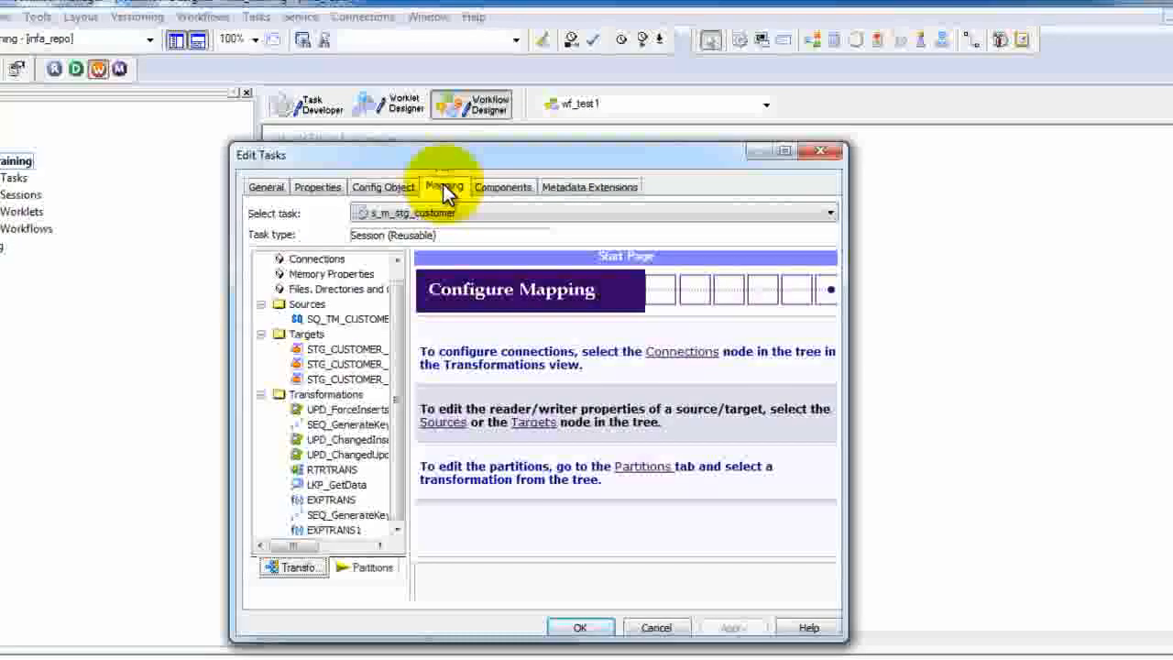
pyautogui.click(307, 261)
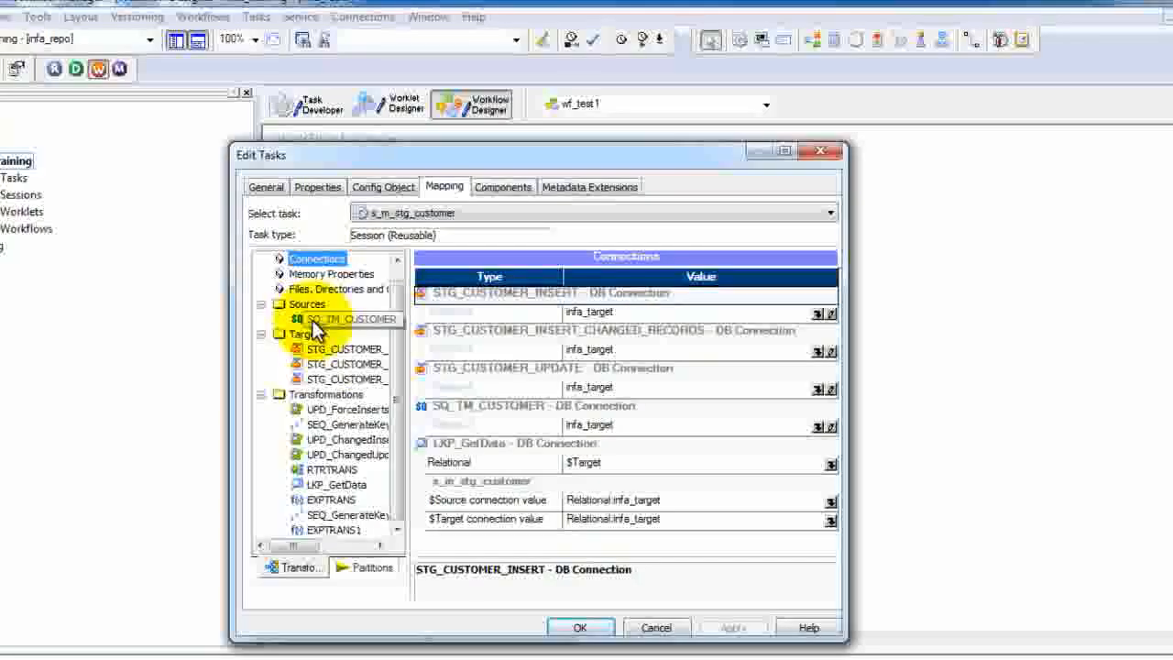
# Step: Check the session's Treat source rows as setting and the changed-records insert target's properties, closing the session without changes
pyautogui.click(320, 188)
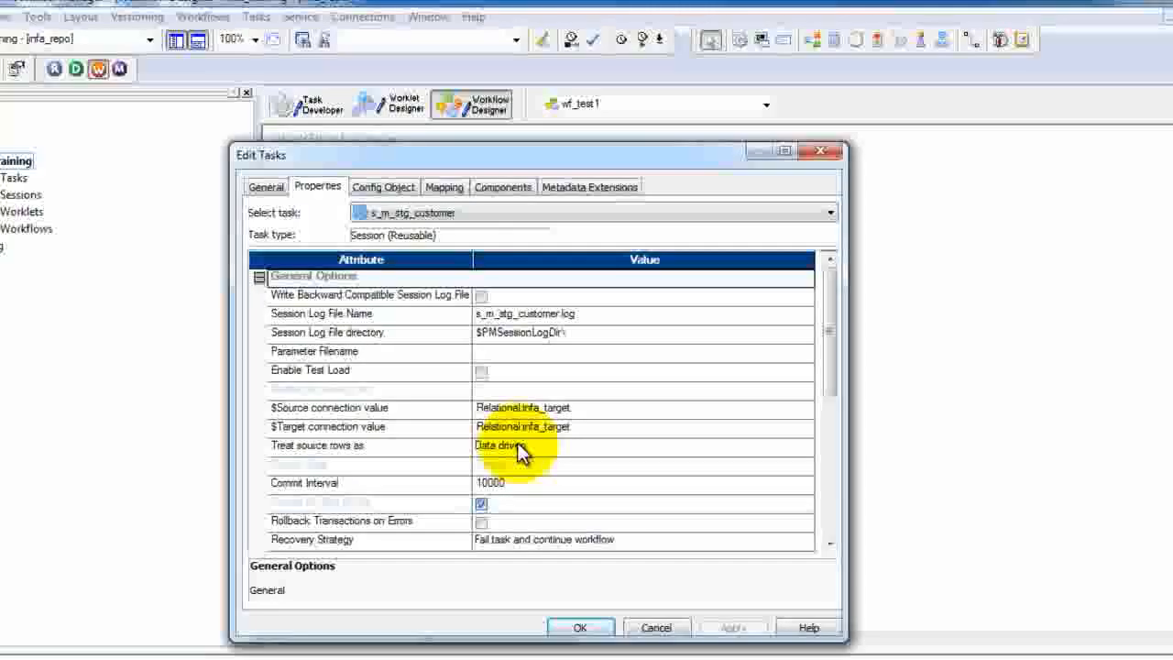
pyautogui.click(444, 187)
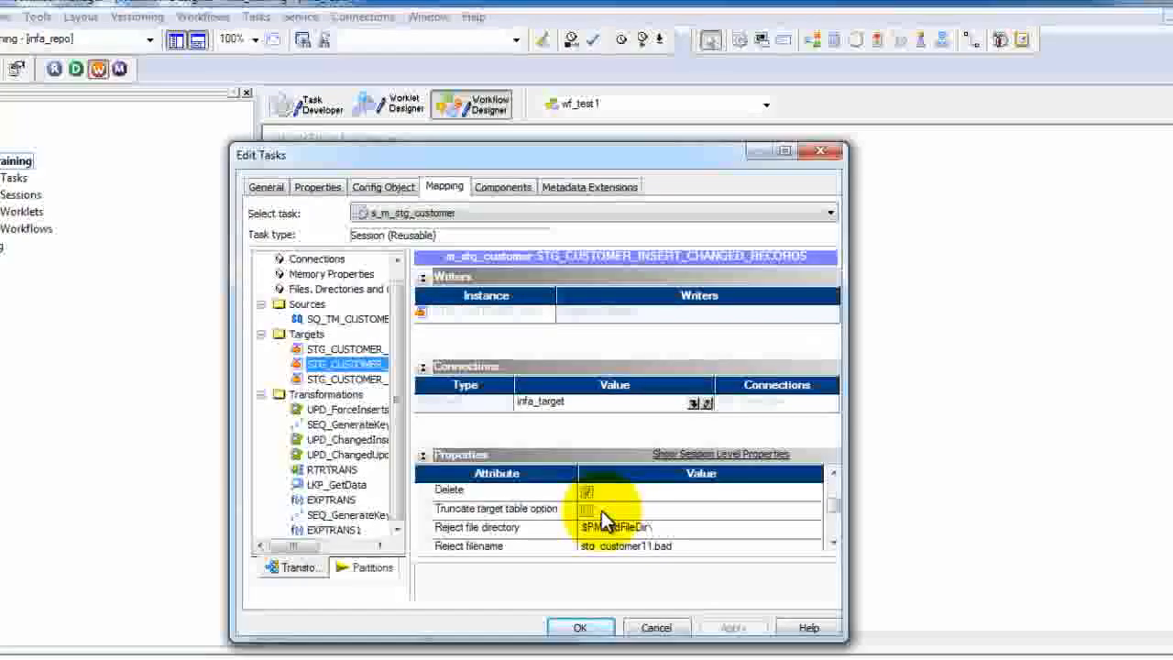
pyautogui.click(664, 632)
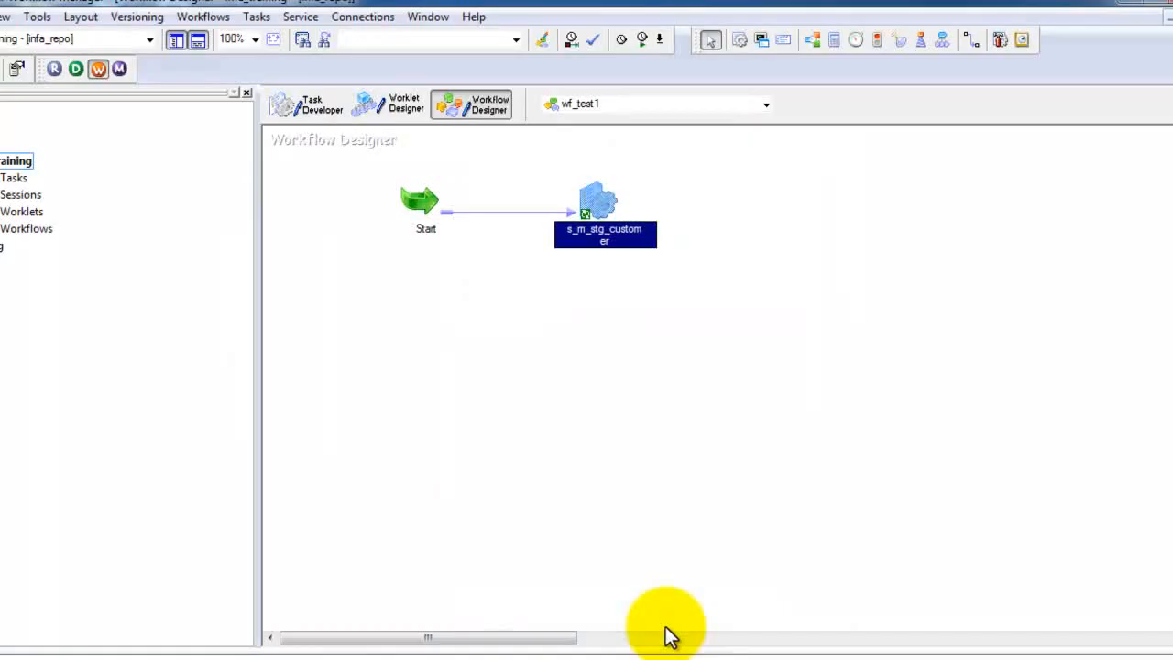
# Step: Start the wf_test1 workflow
pyautogui.click(620, 343)
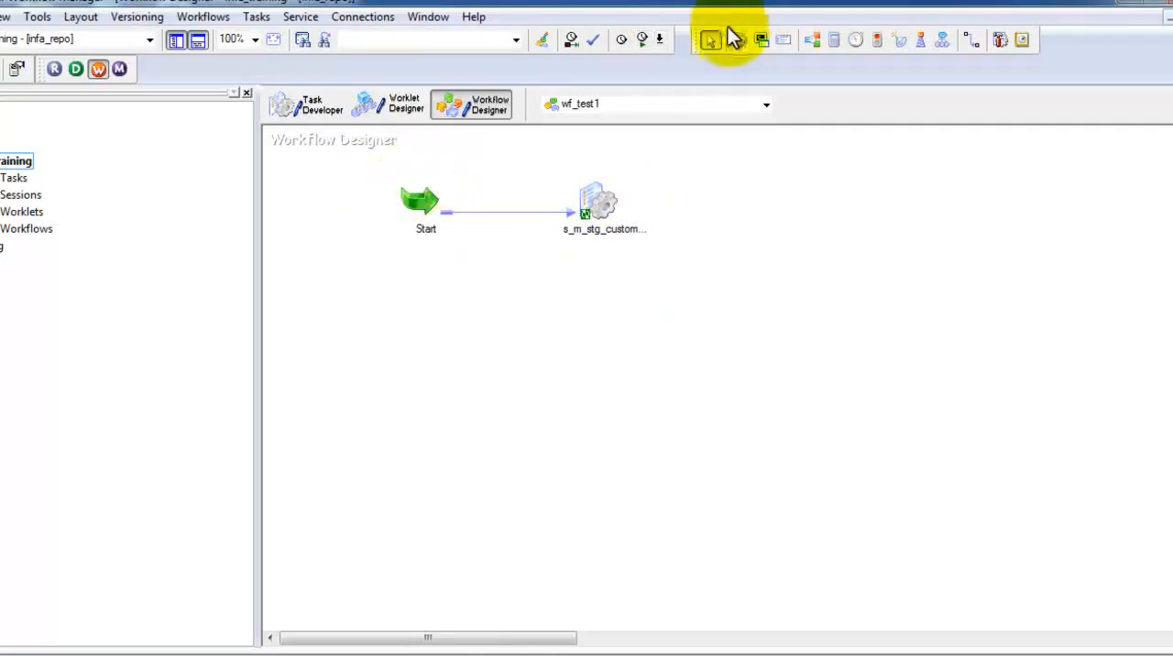
pyautogui.click(645, 40)
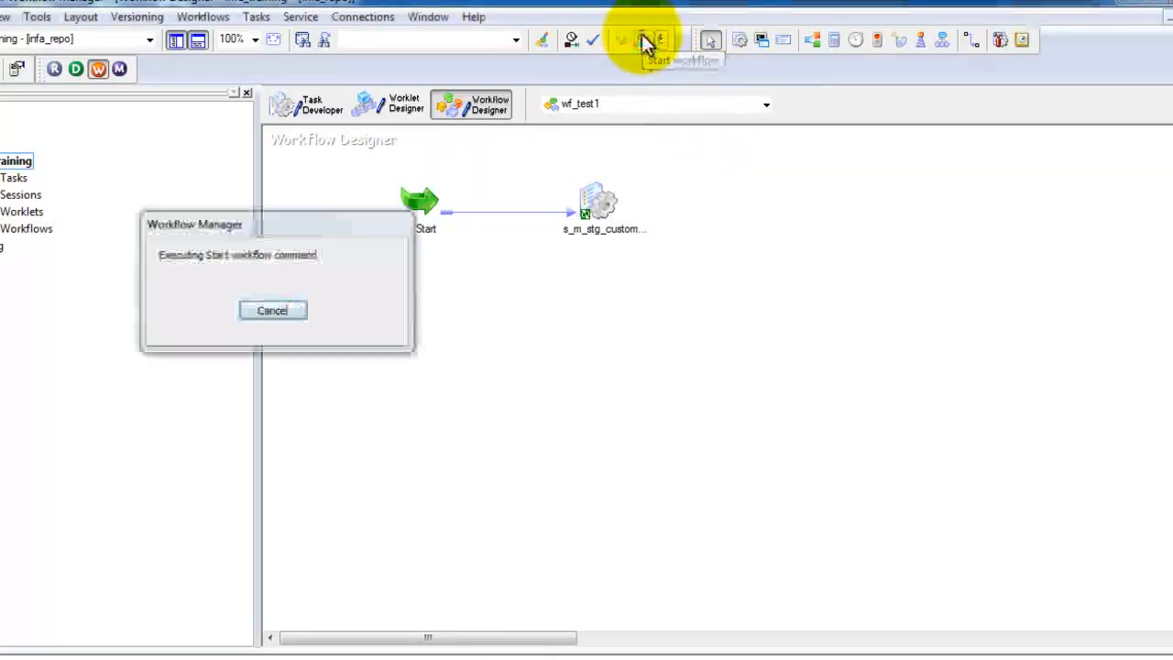
# Step: Switch to Workflow Monitor and check the run status of the s_m_stg_customer session under the newest wf_test1 run
pyautogui.moveTo(632, 656)
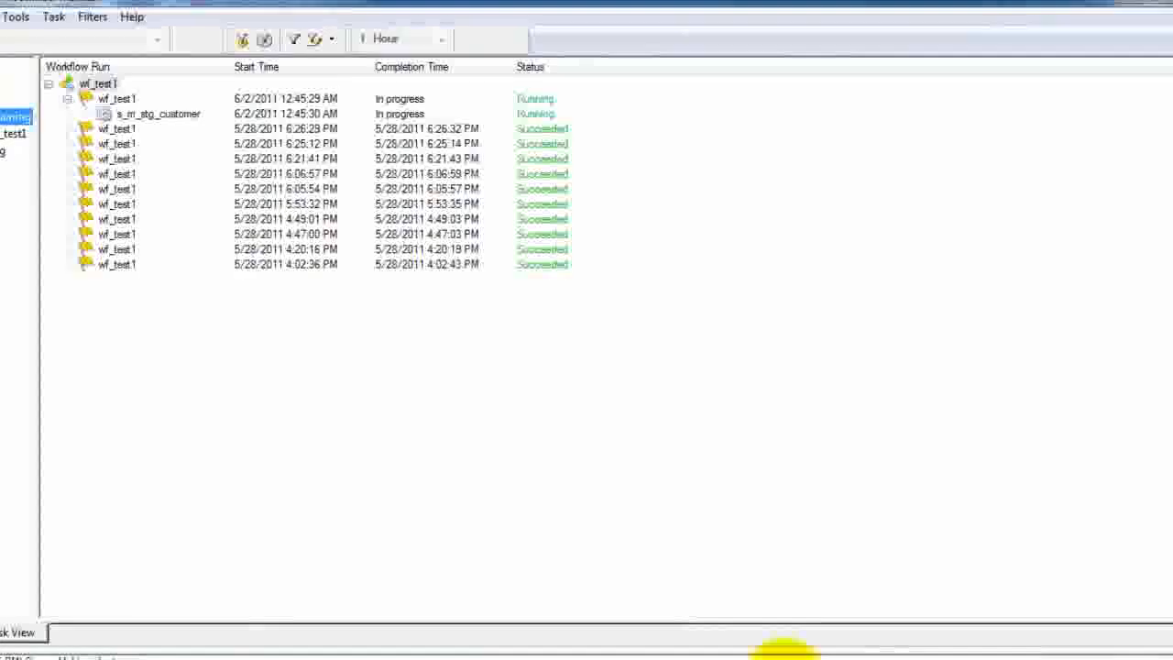
pyautogui.click(158, 114)
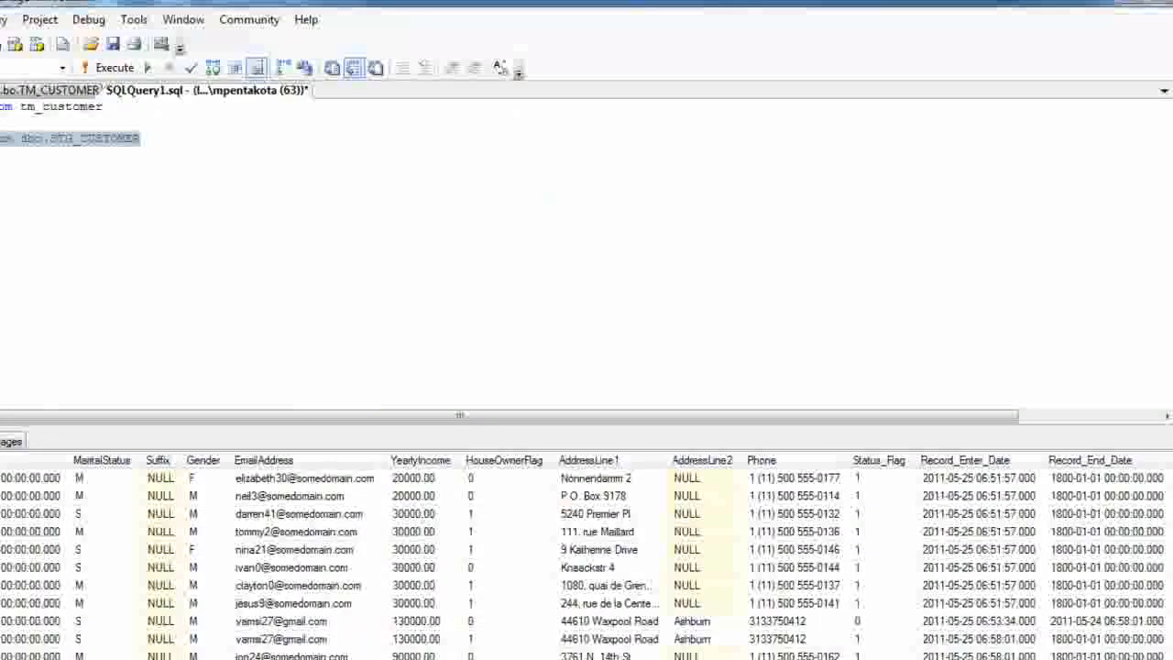
# Step: In SQL Server Management Studio, run only the query that selects all rows from dbo.STG_CUSTOMER
pyautogui.click(164, 139)
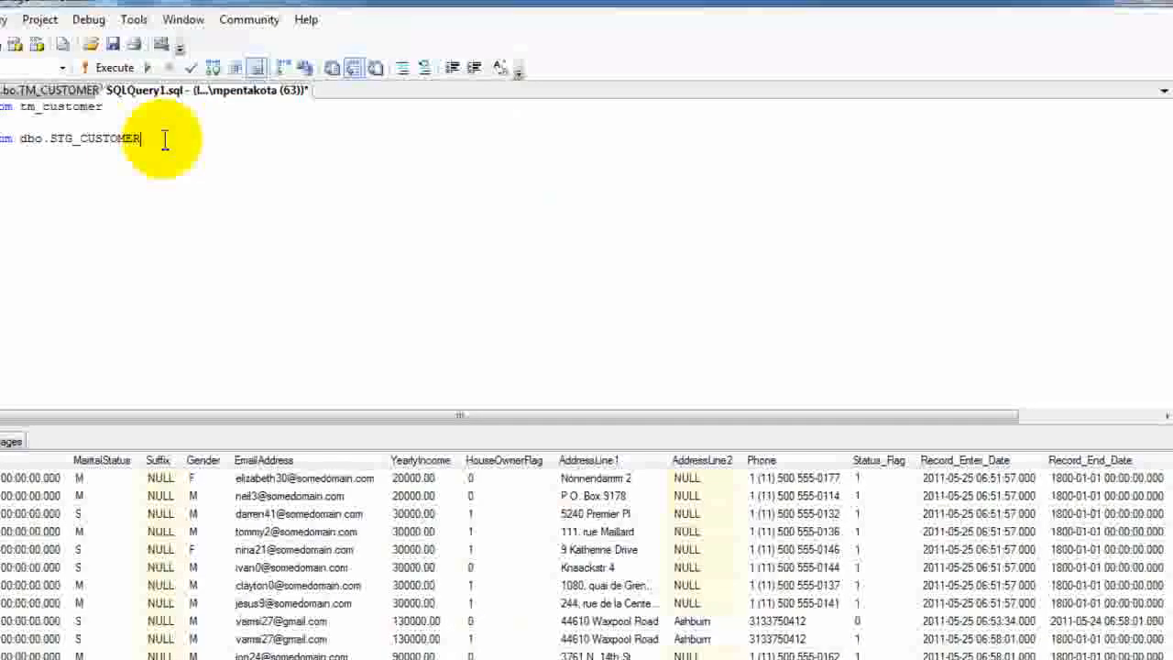
pyautogui.hotkey('shift', 'Home')
pyautogui.press('F5')
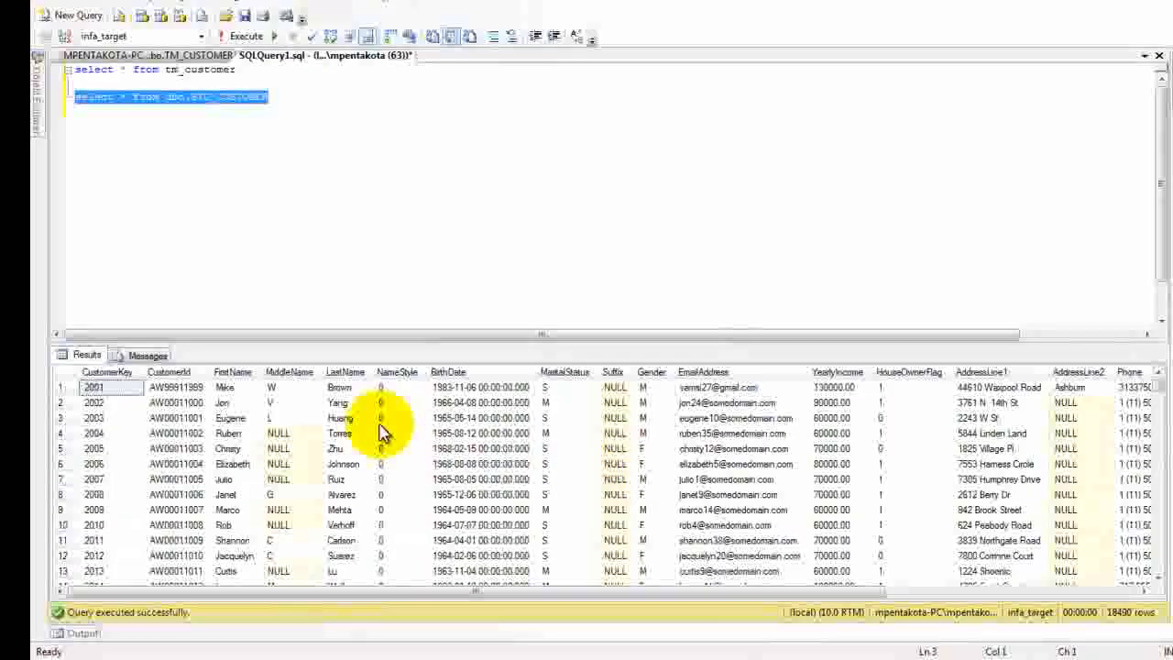
# Step: Select the last two rows of the STG_CUSTOMER results and compare their customer key, ID and name columns
pyautogui.moveTo(1159, 392); pyautogui.dragTo(1153, 627)
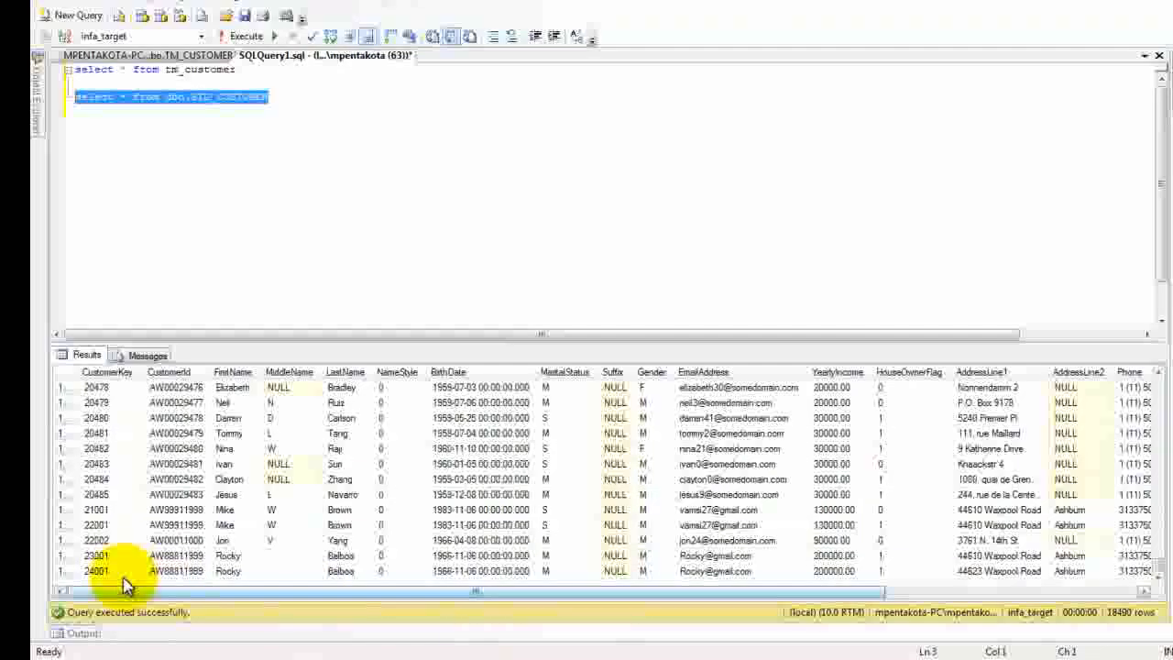
pyautogui.click(71, 557)
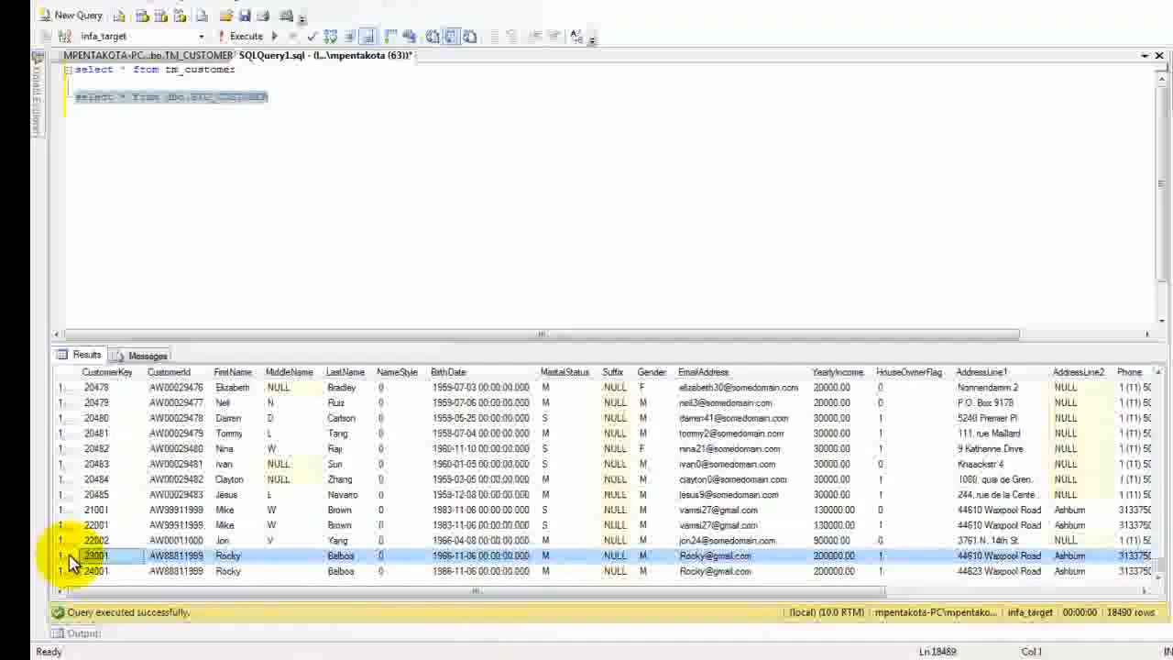
pyautogui.hotkey('shift', 'Down')
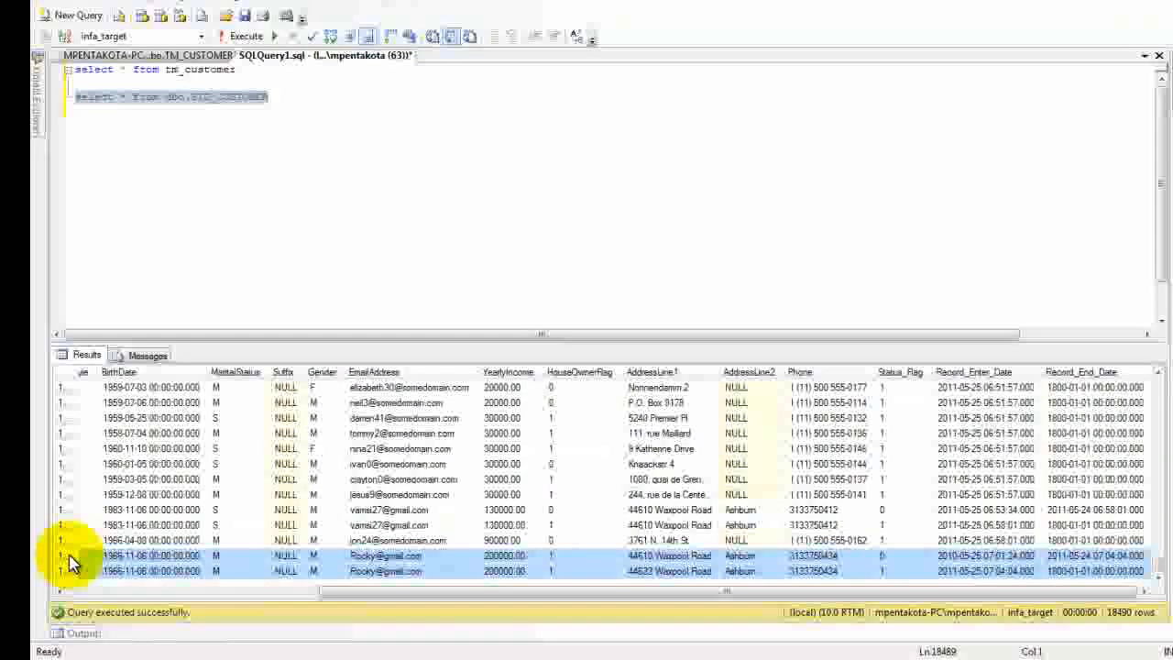
pyautogui.moveTo(451, 596); pyautogui.dragTo(179, 618)
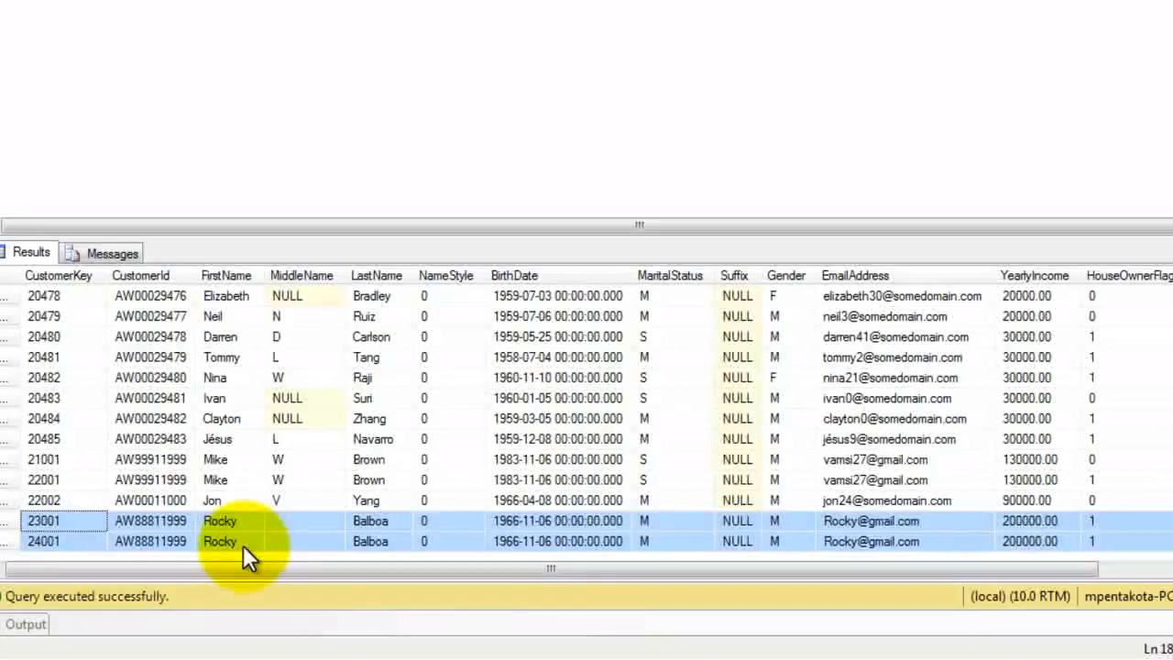
pyautogui.moveTo(281, 567); pyautogui.dragTo(242, 566)
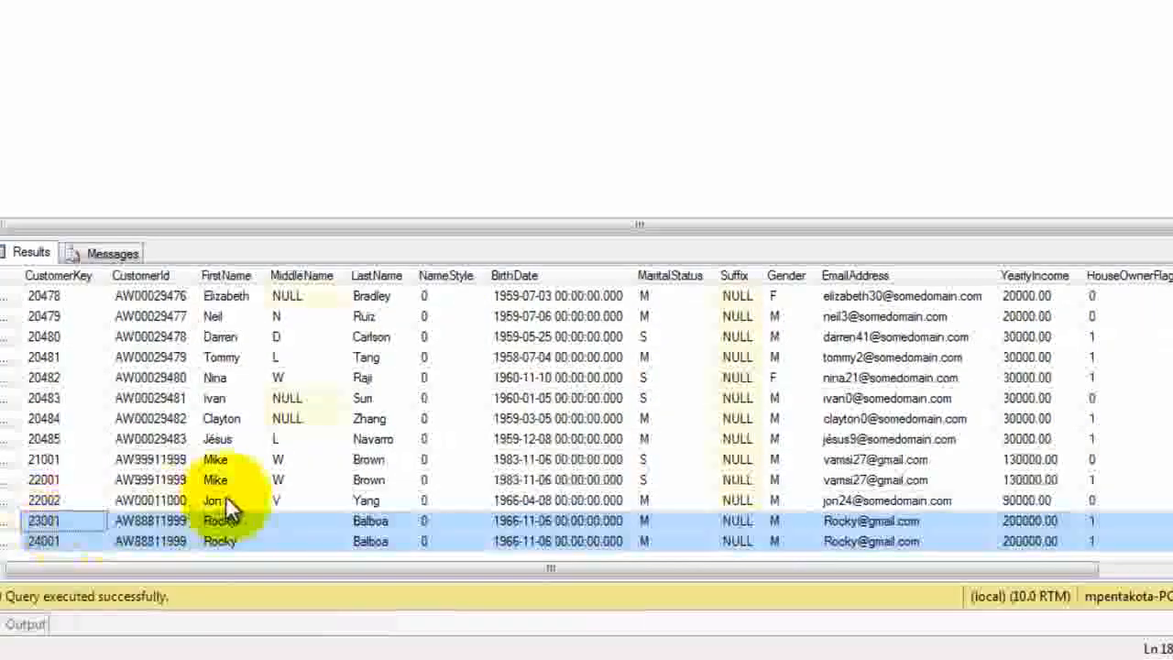
# Step: Compare Status_Flag, Record_Enter_Date, Record_End_Date and AddressLine1 between the old and new versions of the customer in the last two rows
pyautogui.moveTo(391, 567); pyautogui.dragTo(776, 573)
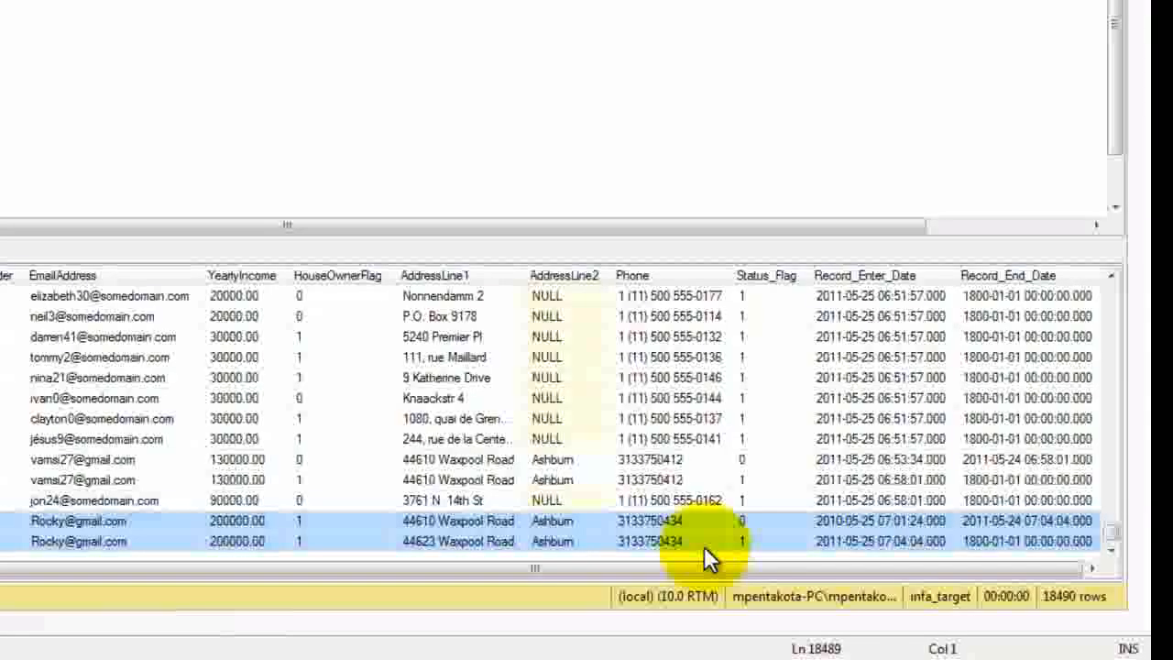
pyautogui.click(753, 519)
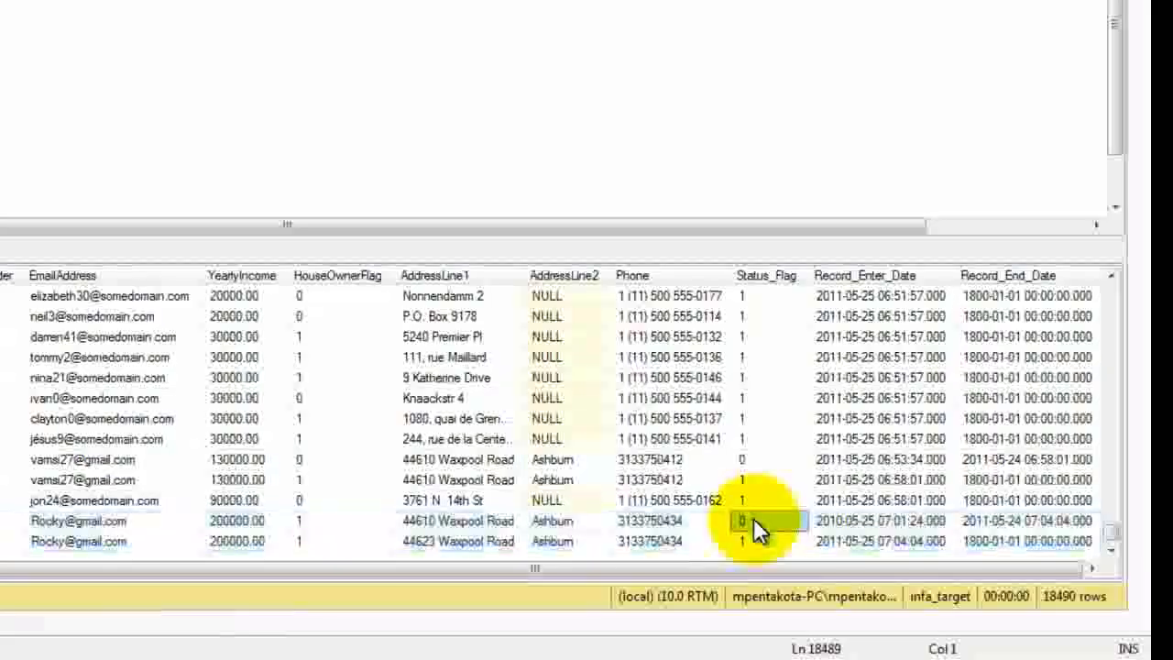
pyautogui.click(752, 541)
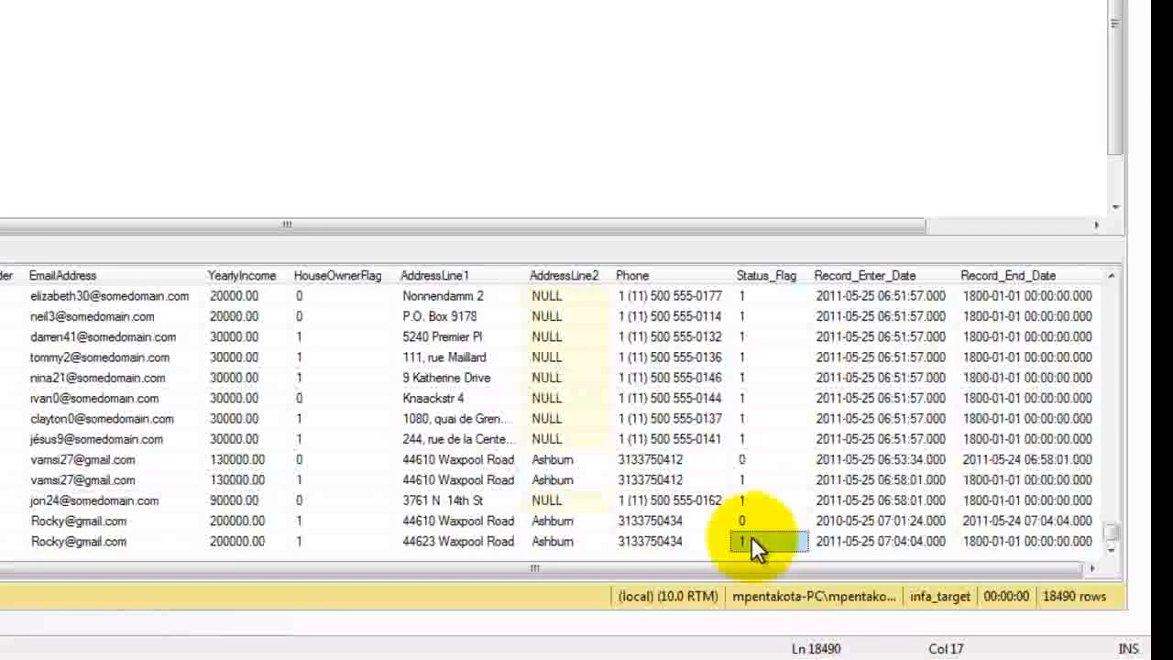
pyautogui.click(895, 515)
pyautogui.click(1010, 520)
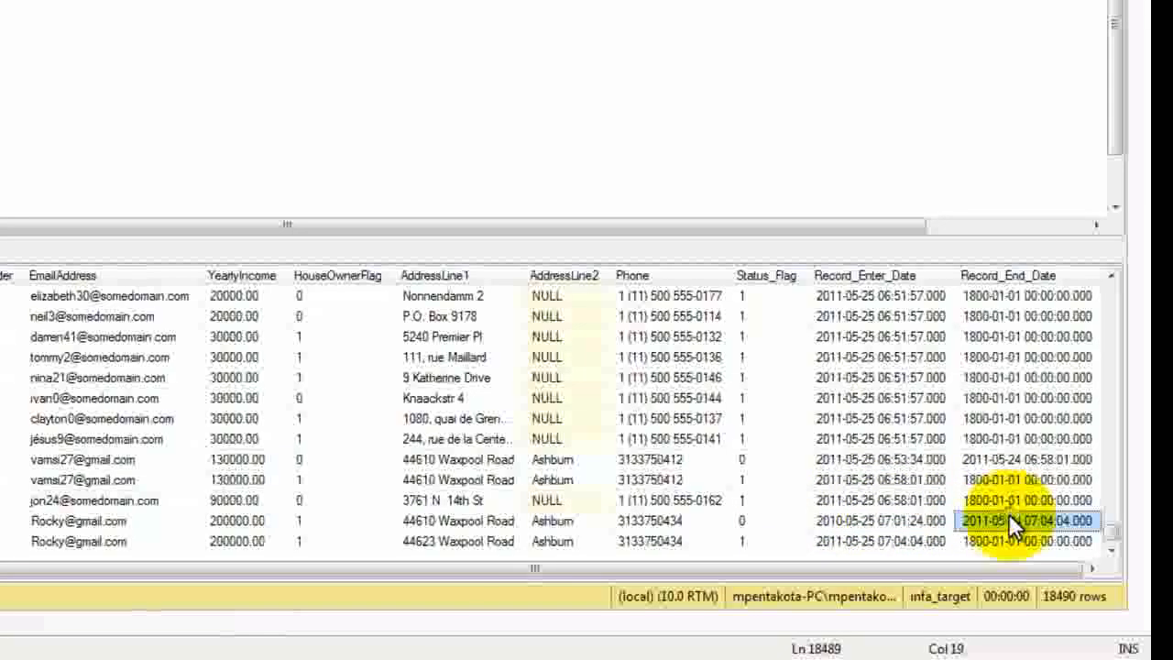
pyautogui.click(882, 540)
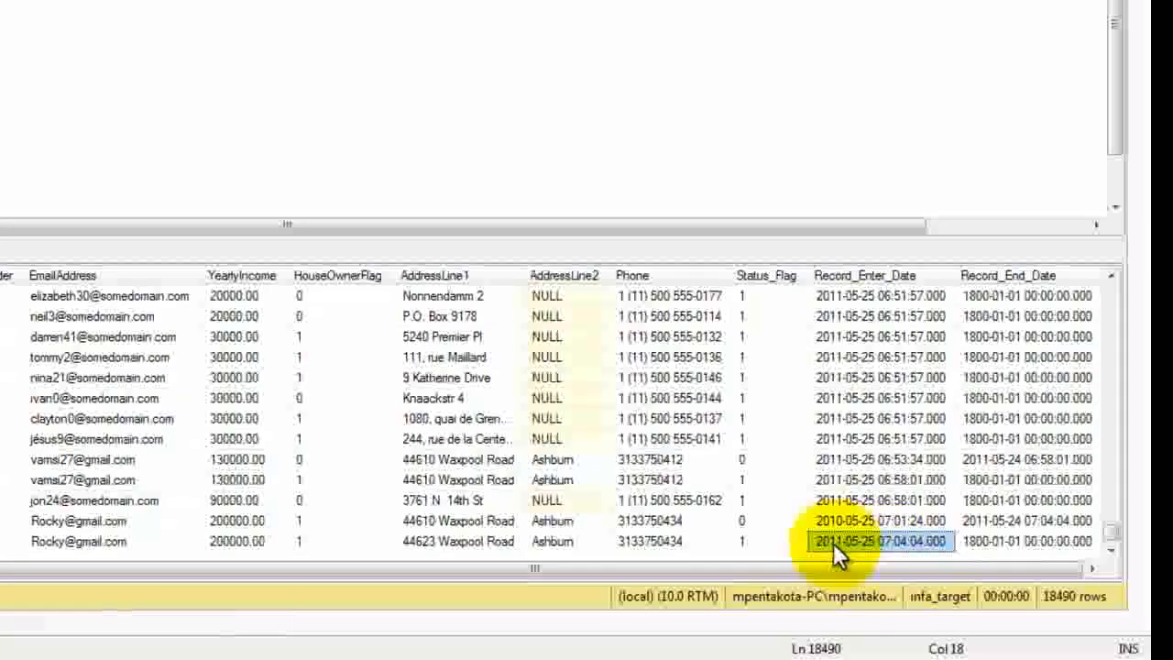
pyautogui.click(1009, 518)
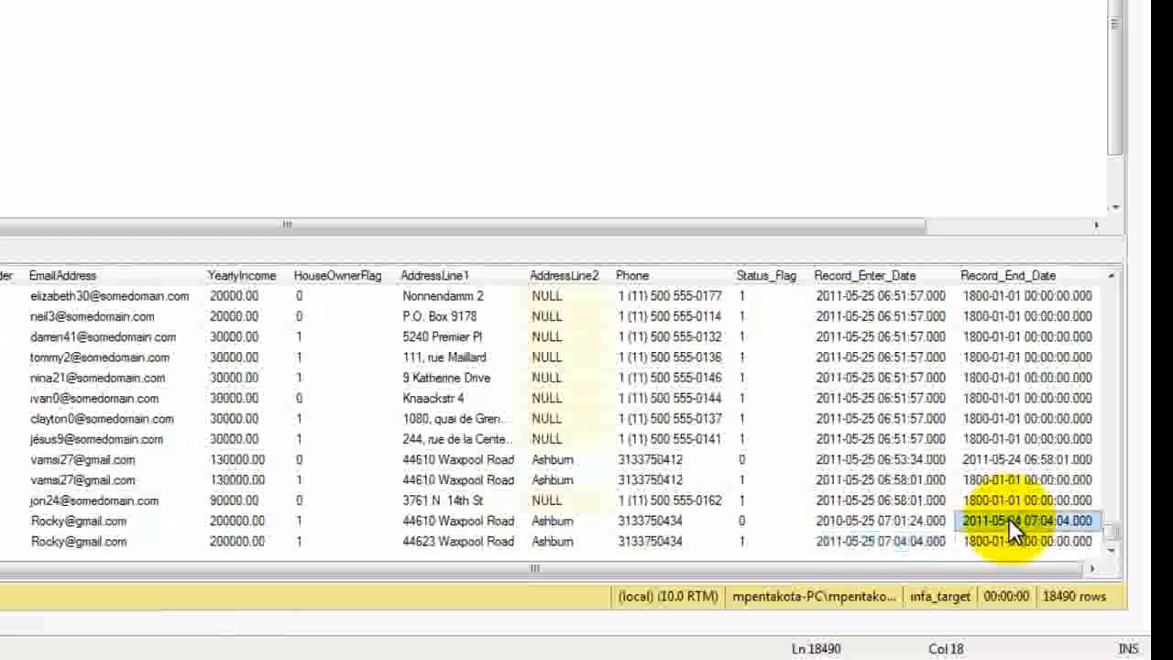
pyautogui.click(877, 545)
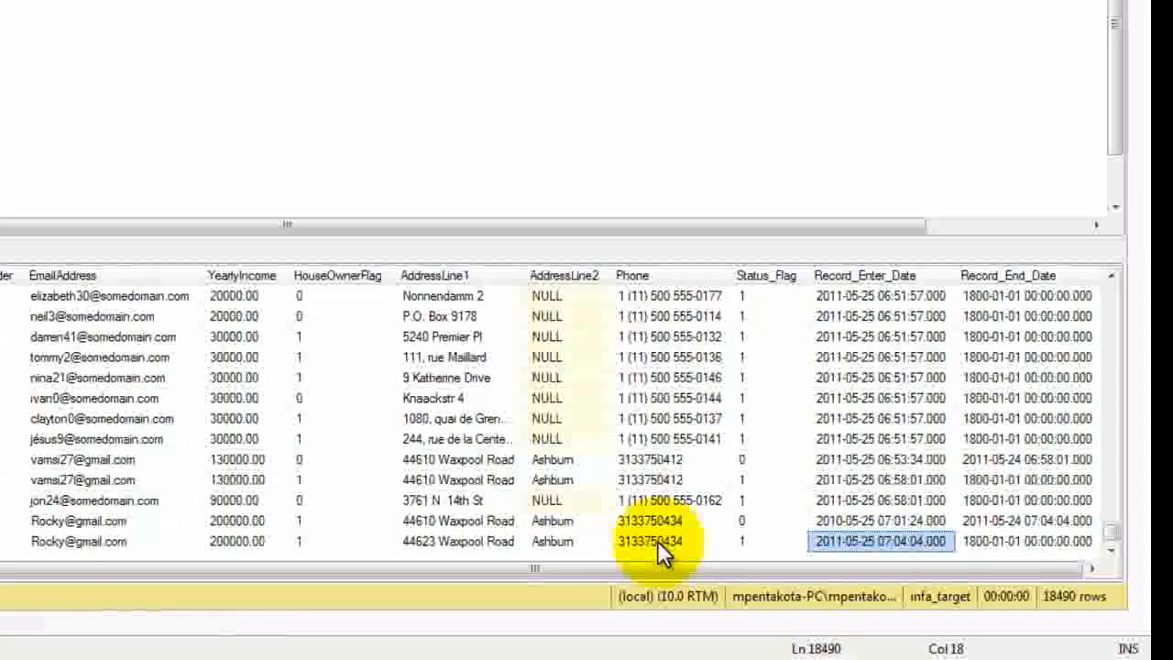
pyautogui.click(489, 538)
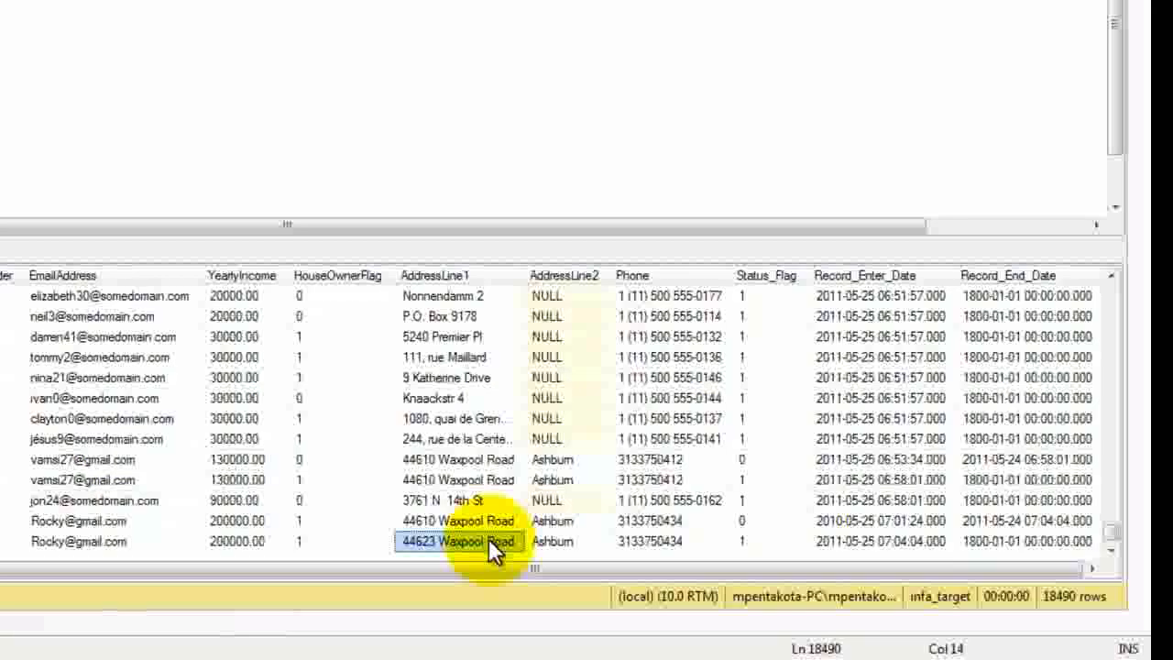
pyautogui.click(751, 540)
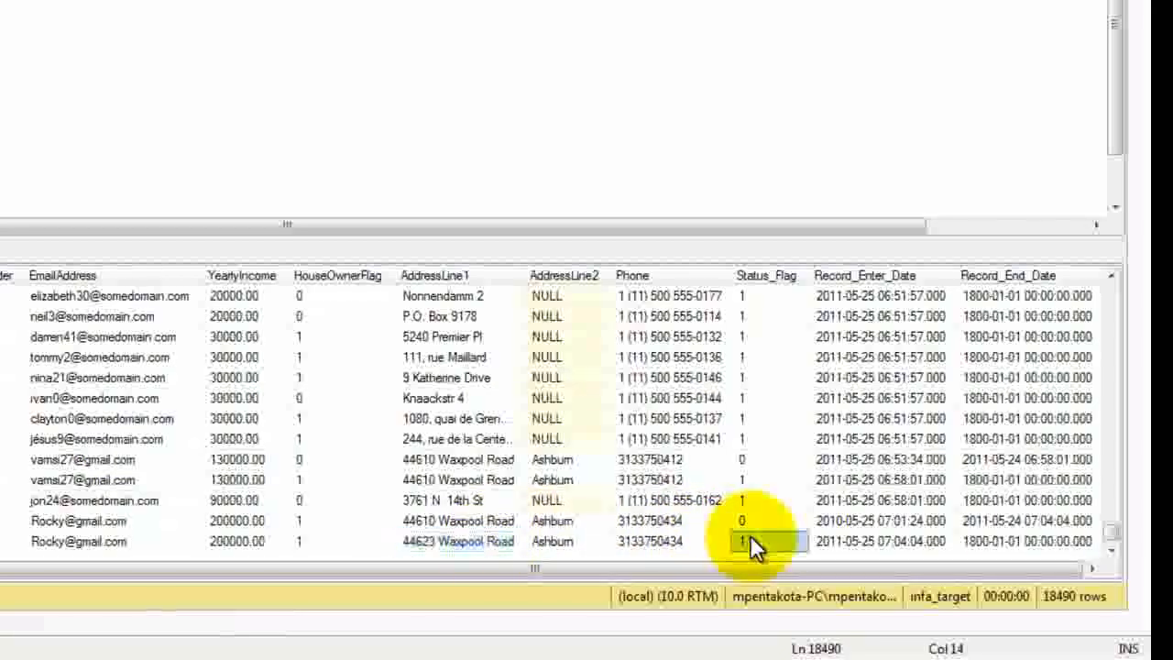
pyautogui.click(862, 536)
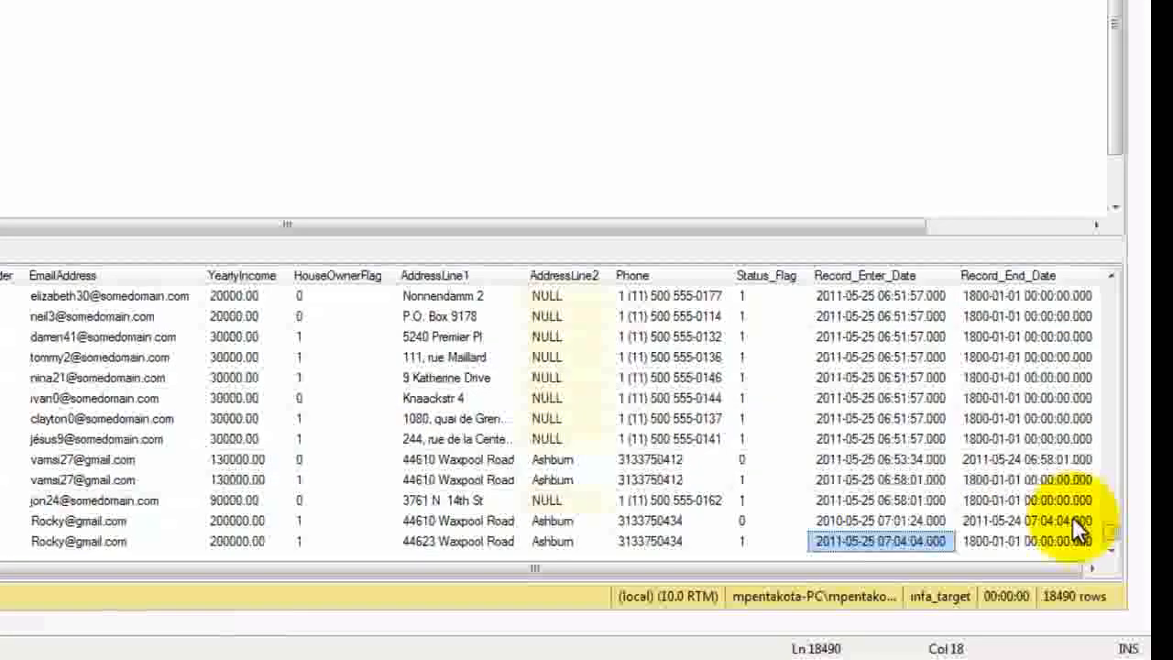
pyautogui.click(1060, 538)
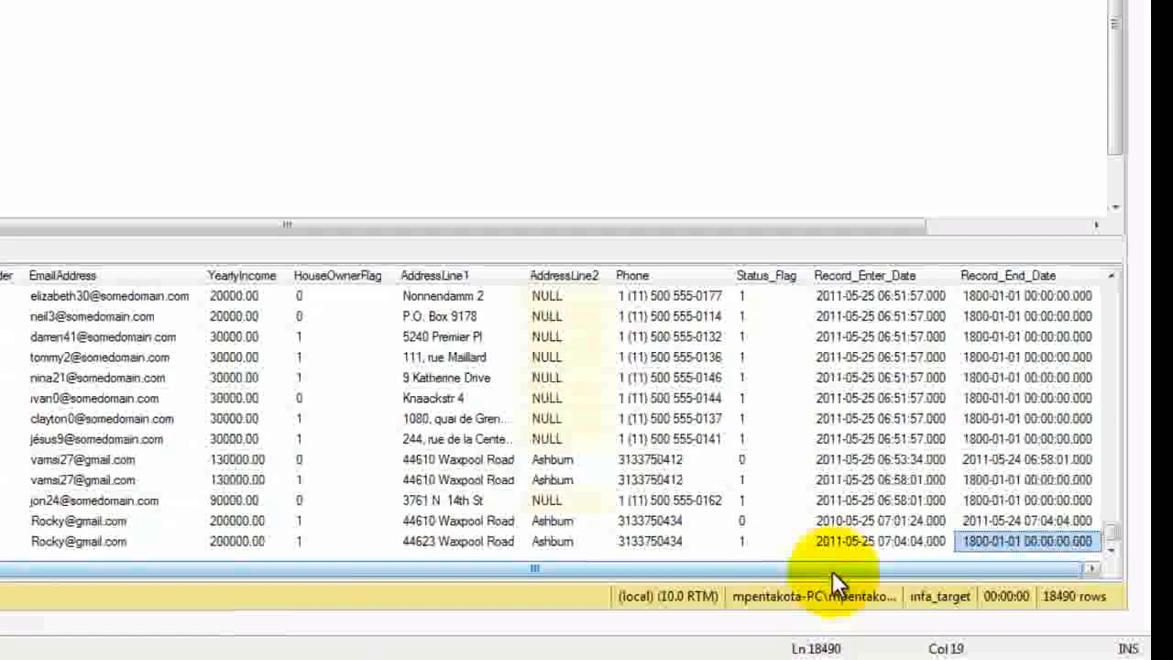
pyautogui.moveTo(832, 571); pyautogui.dragTo(312, 601)
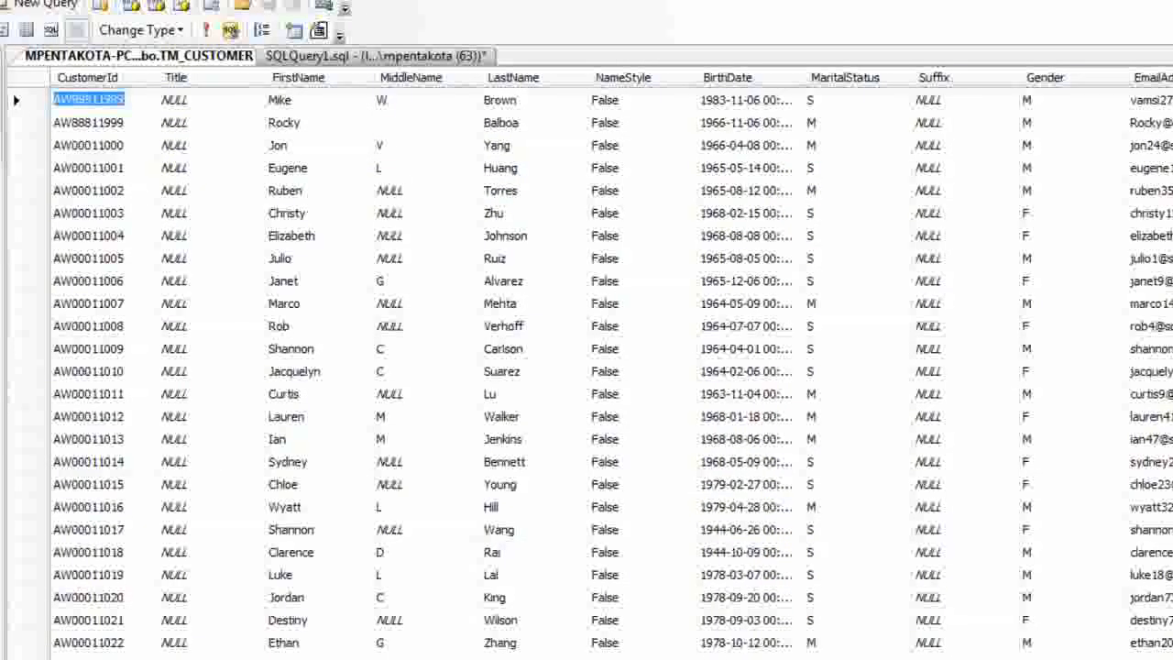
# Step: In the TM_CUSTOMER source table, set the second row's HouseOwnerFlag to 0 and reload the table to check it
pyautogui.hscroll(4, 611, 367)
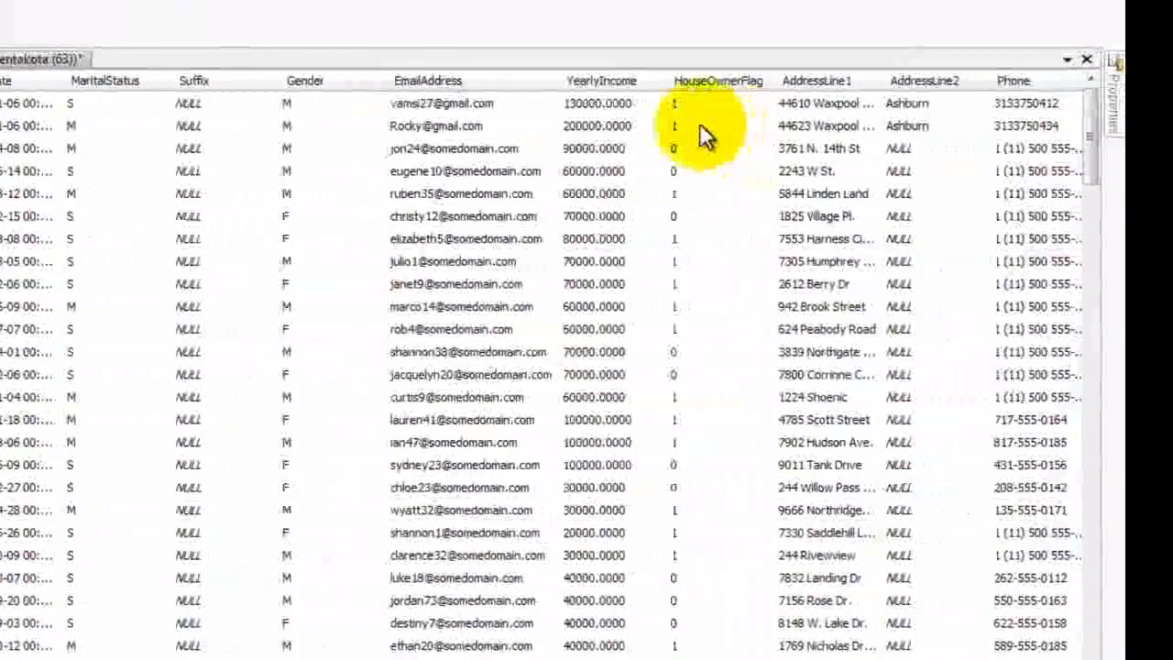
pyautogui.click(701, 126)
pyautogui.write('0')
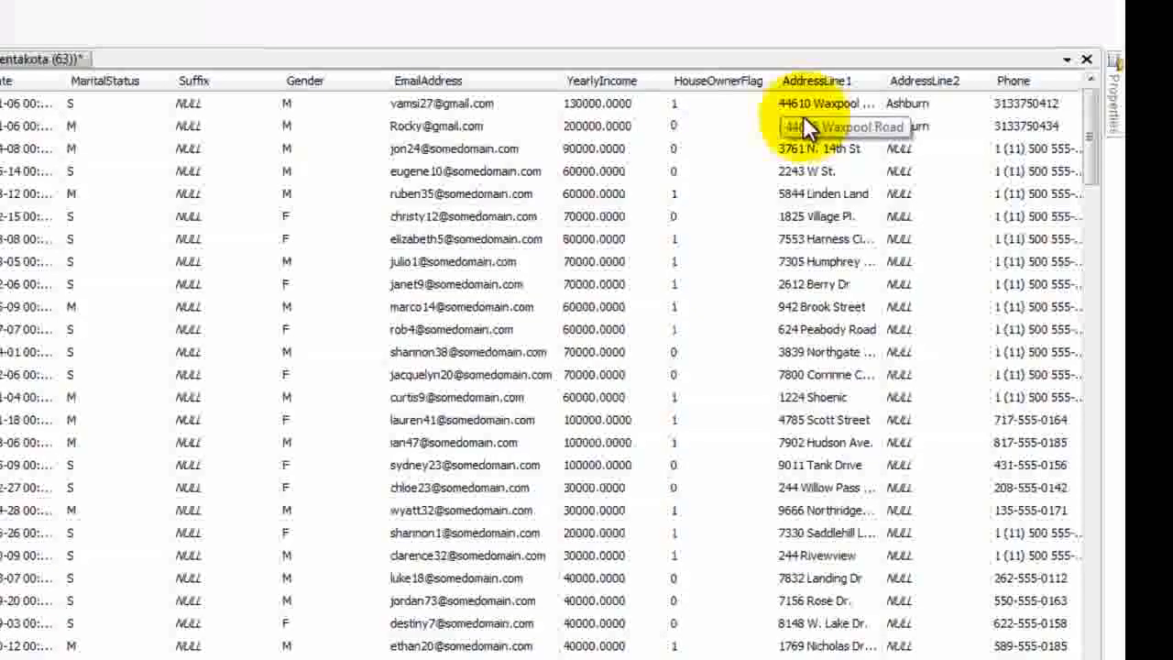
pyautogui.press('Return')
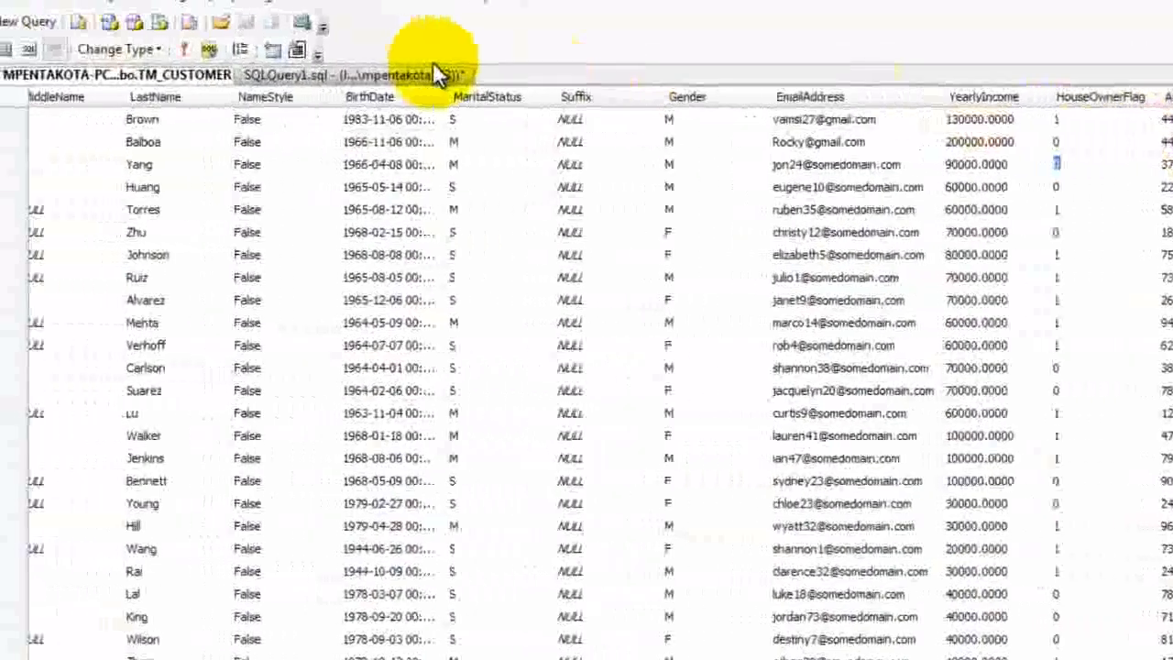
pyautogui.click(182, 49)
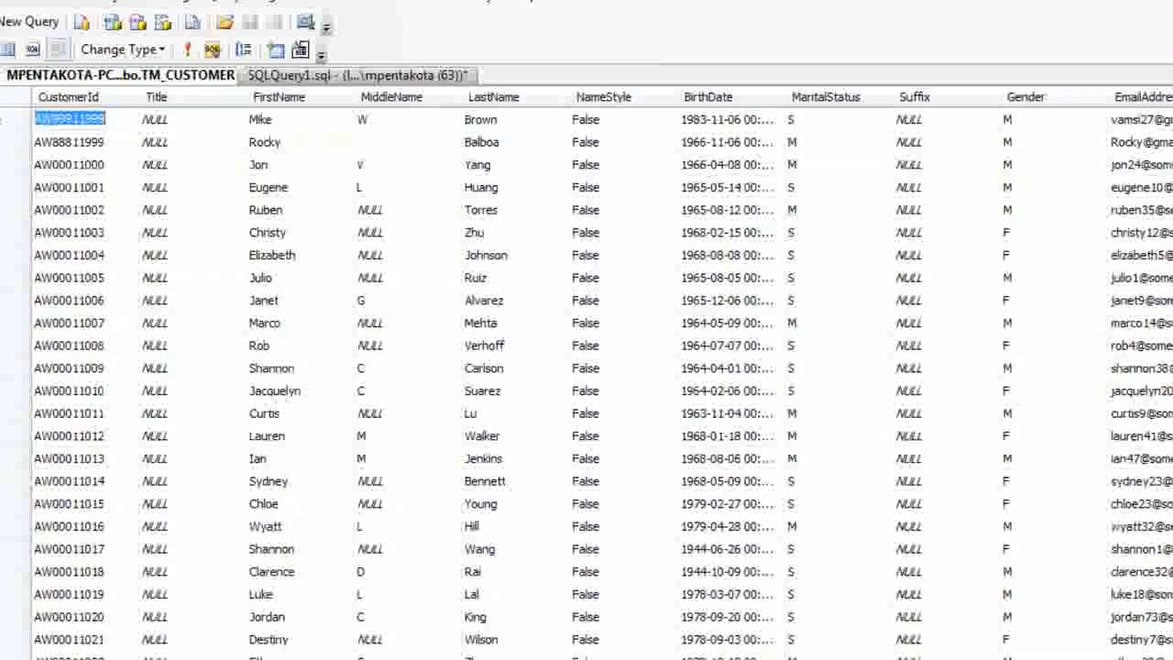
pyautogui.hscroll(4, 601, 374)
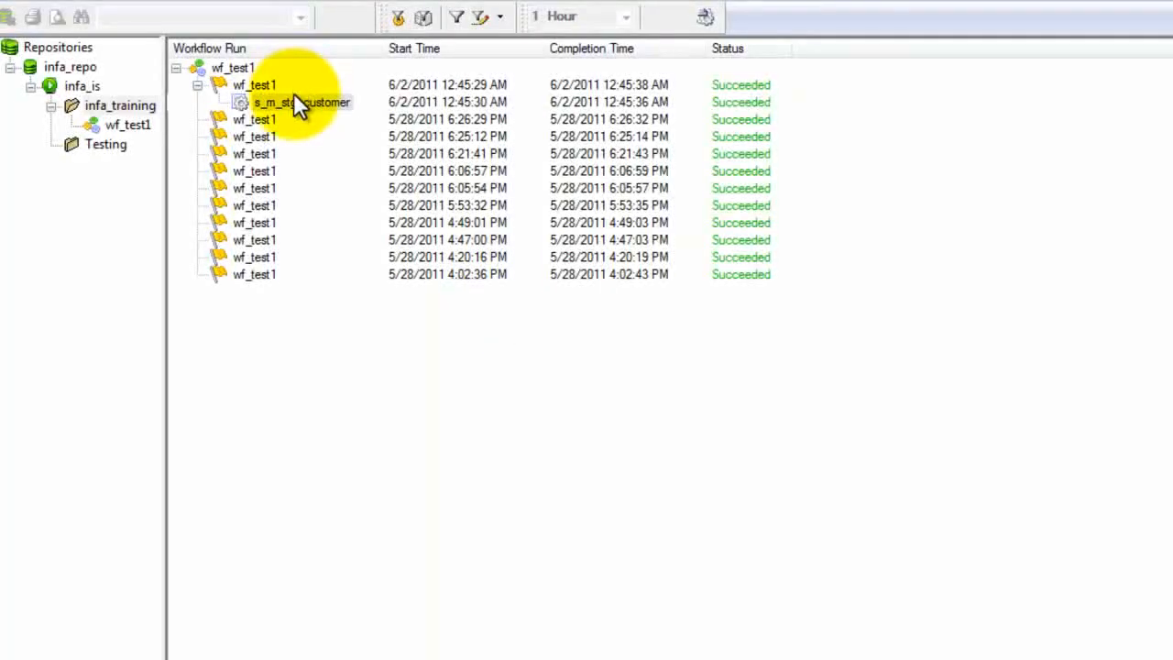
# Step: In Workflow Monitor, restart the s_m_stg_customer task of the latest wf_test1 run
pyautogui.click(295, 104)
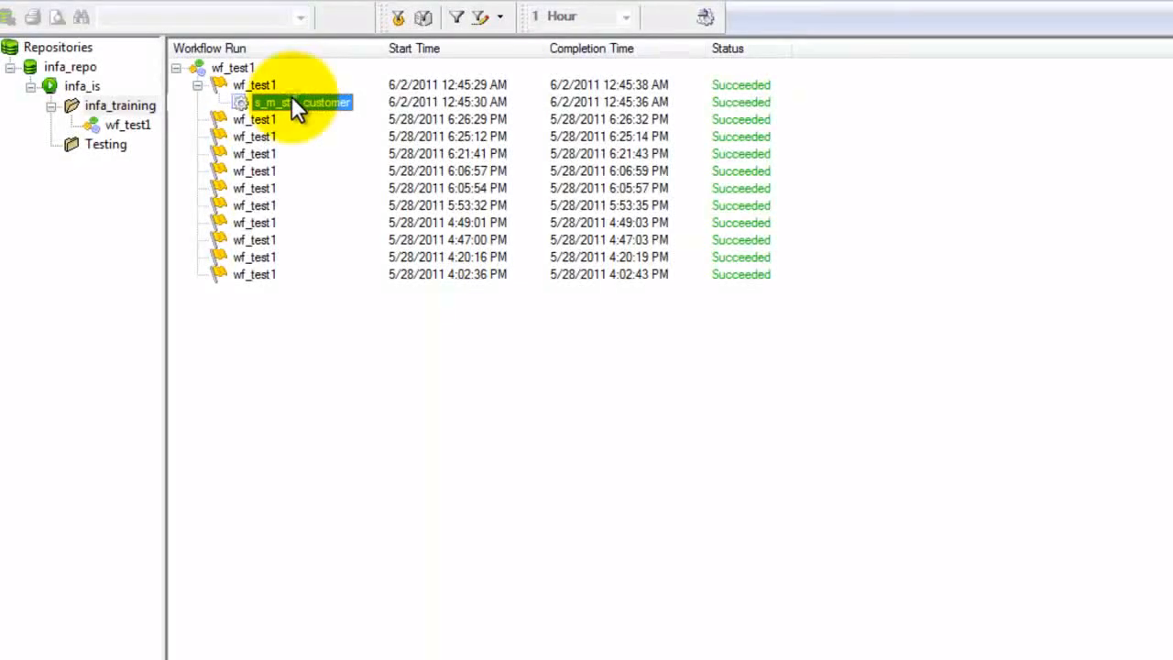
pyautogui.rightClick(296, 106)
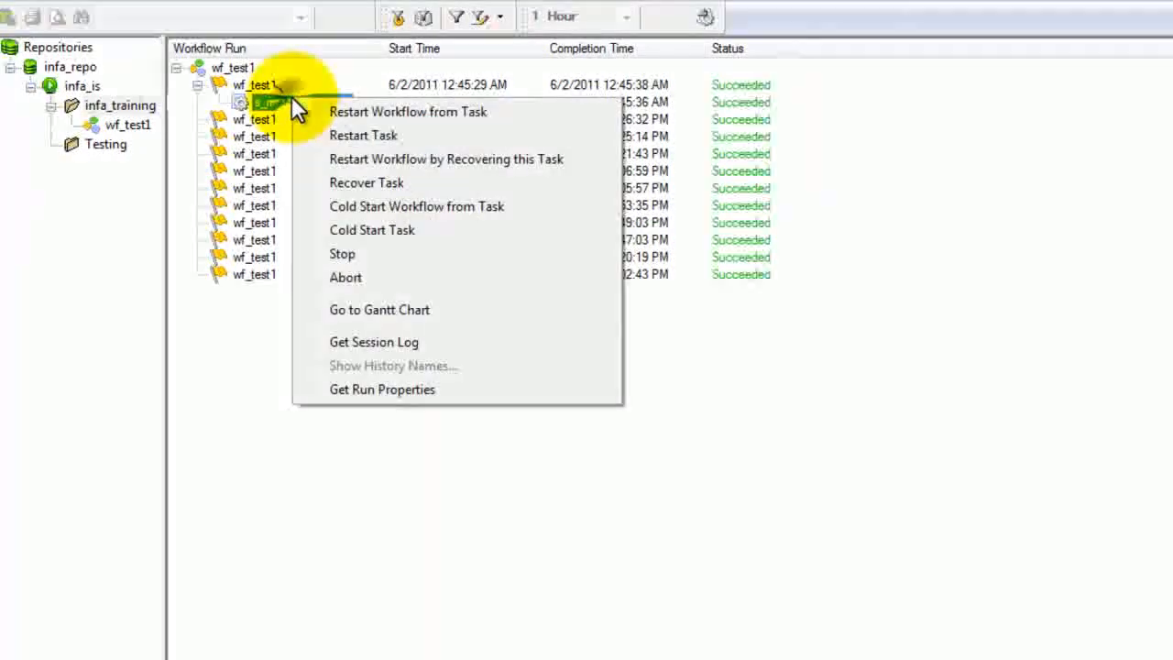
pyautogui.click(379, 137)
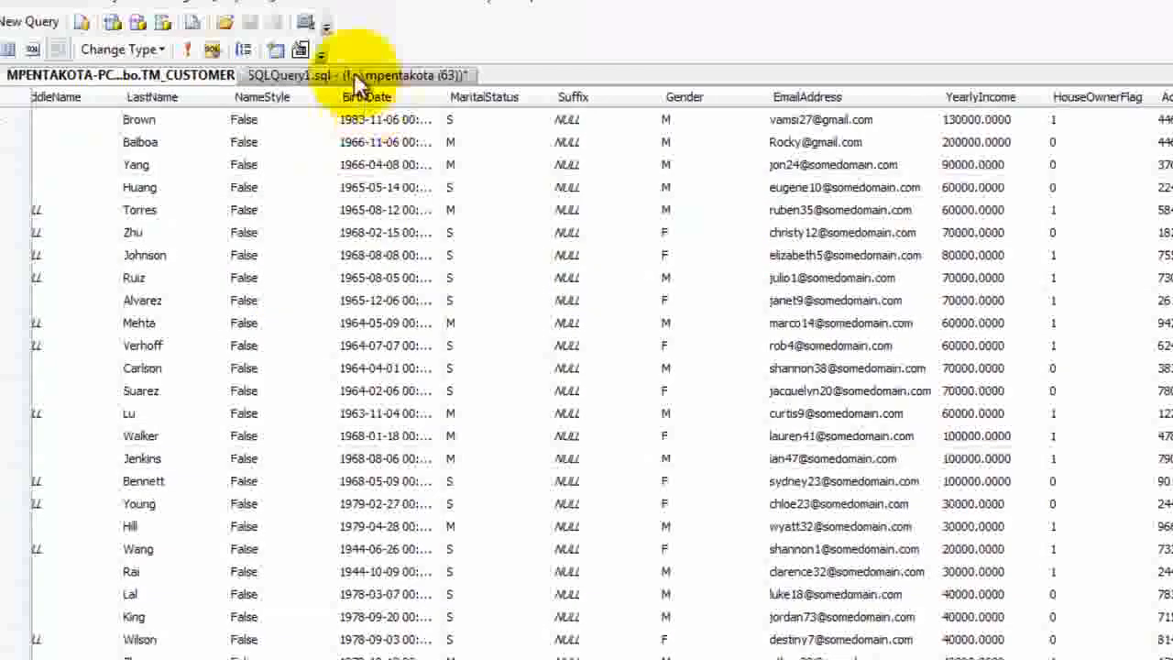
# Step: Return to SQLQuery1.sql in SQL Server Management Studio and rerun only the dbo.STG_CUSTOMER select query
pyautogui.click(354, 73)
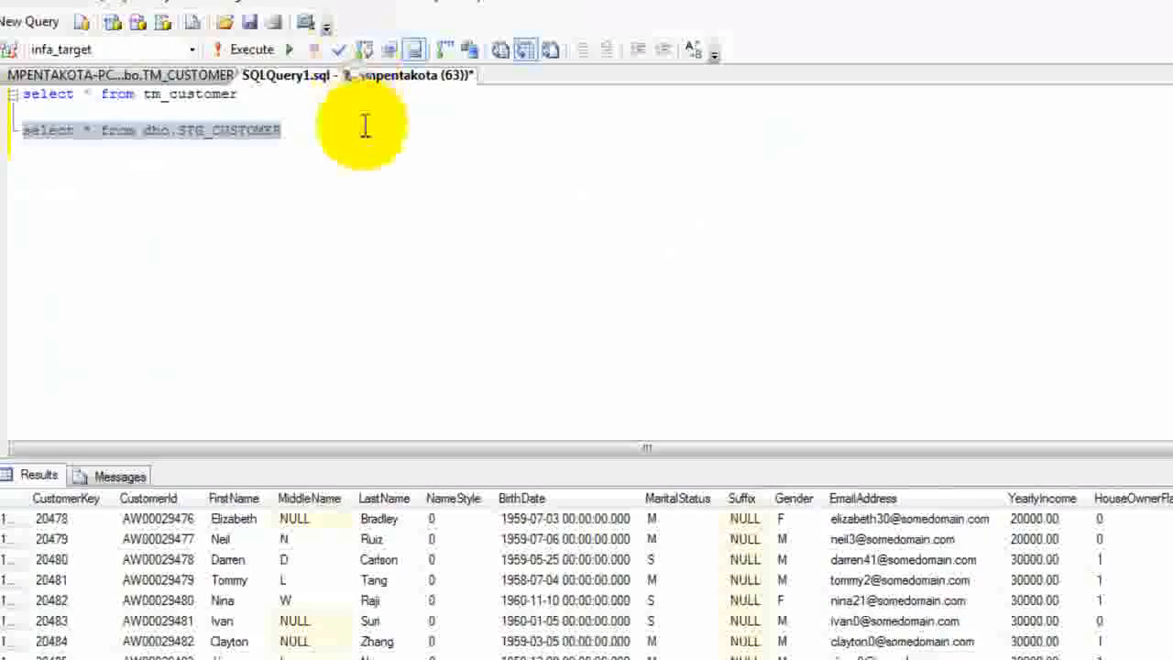
pyautogui.click(314, 125)
pyautogui.press('F5')
pyautogui.hotkey('shift', 'Home')
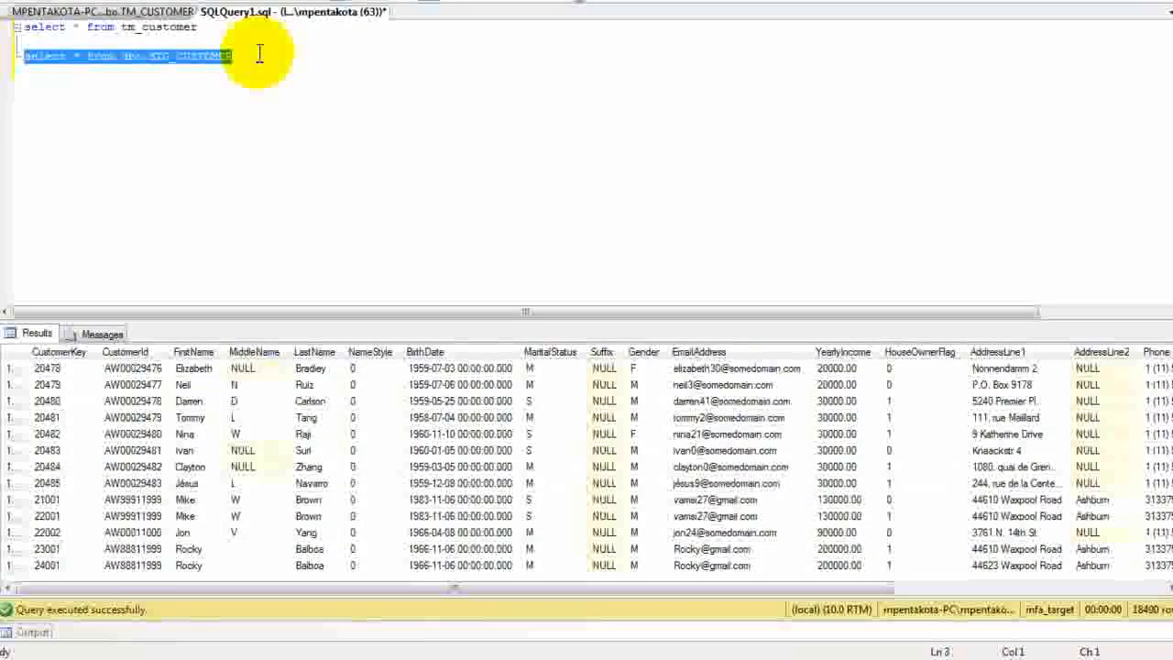
pyautogui.press('F5')
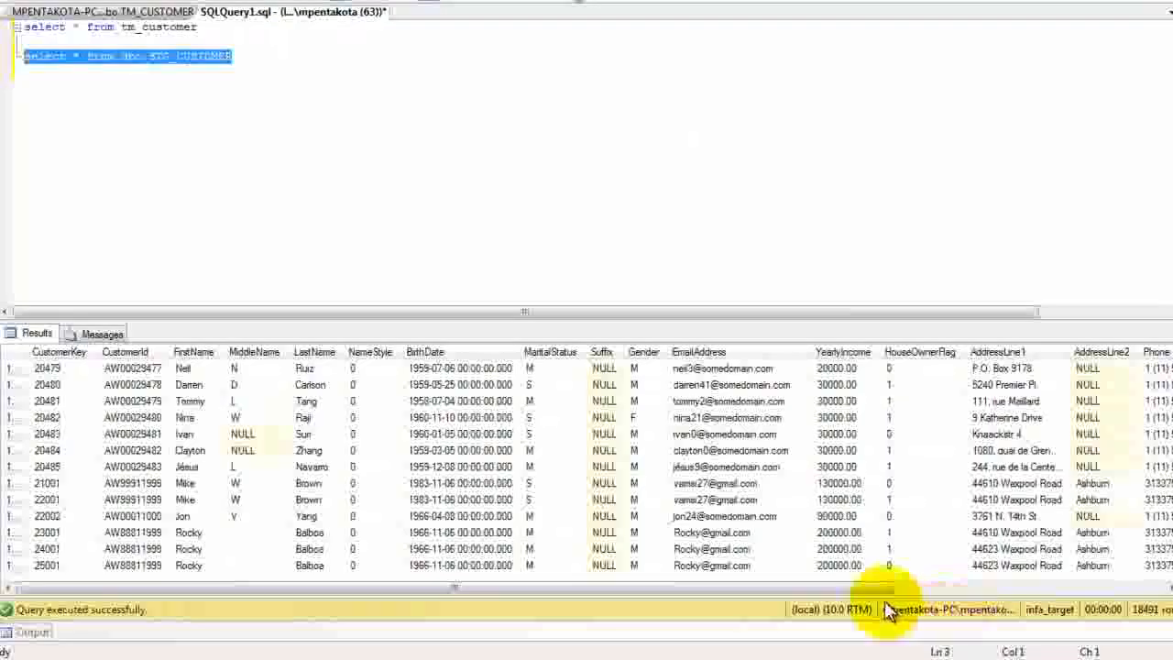
# Step: Locate the customer's three versions in the last rows and examine the oldest one's HouseOwnerFlag, AddressLine1, Record_Enter_Date and Record_End_Date
pyautogui.click(193, 533)
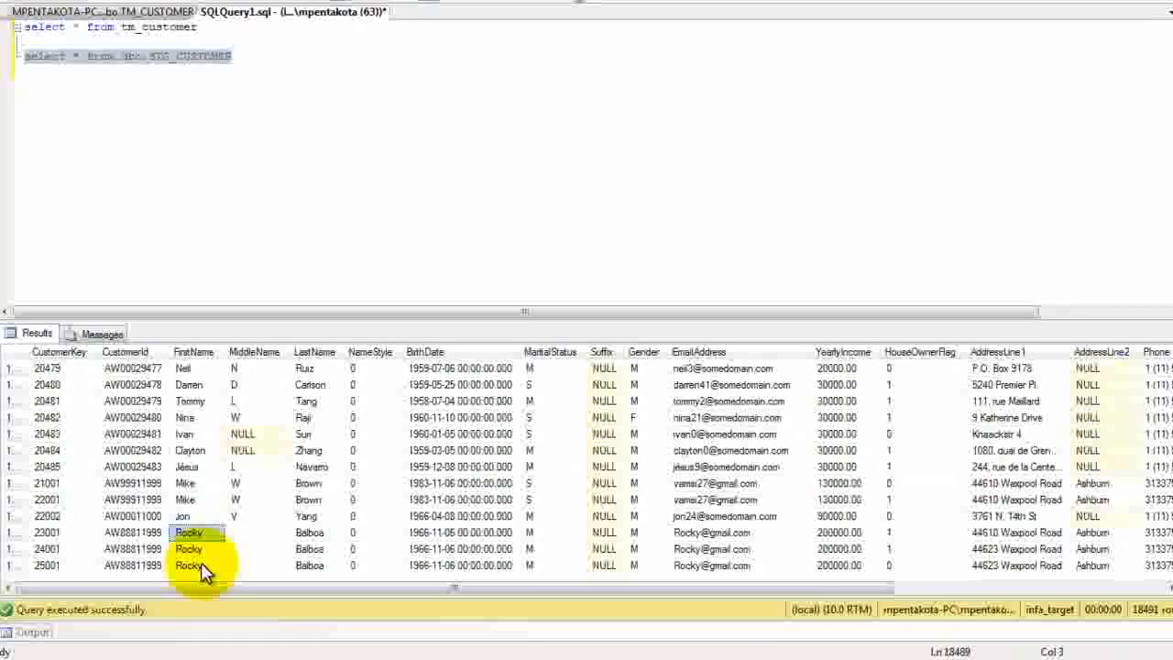
pyautogui.keyDown('shift'); pyautogui.click(201, 566); pyautogui.keyUp('shift')
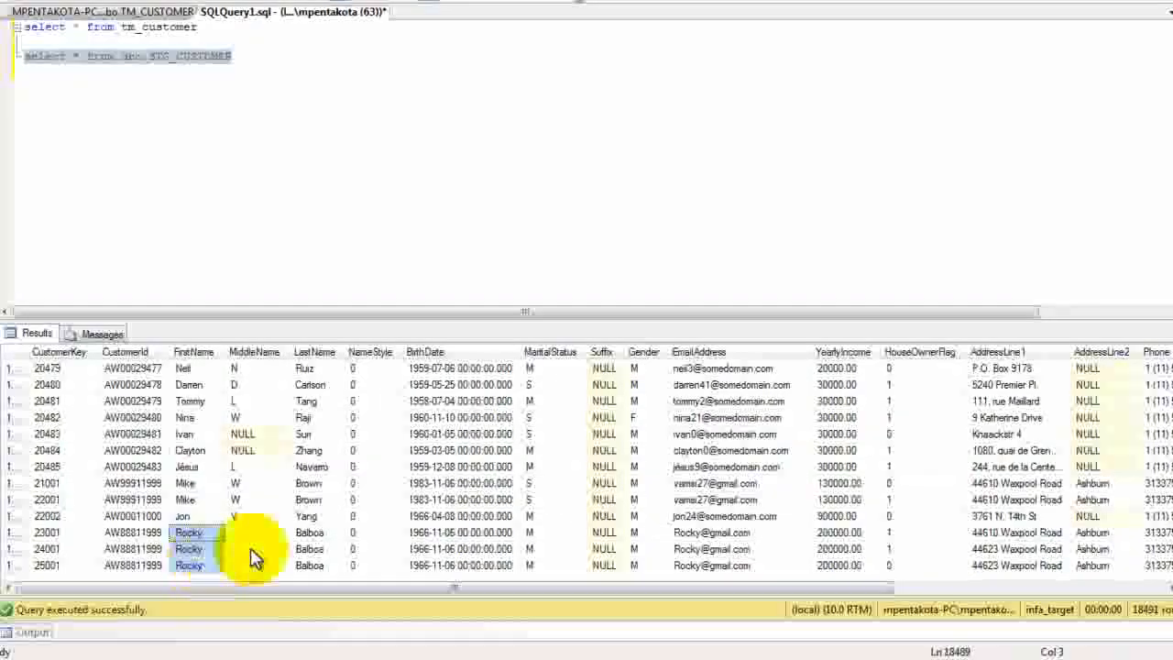
pyautogui.moveTo(411, 593); pyautogui.dragTo(648, 591)
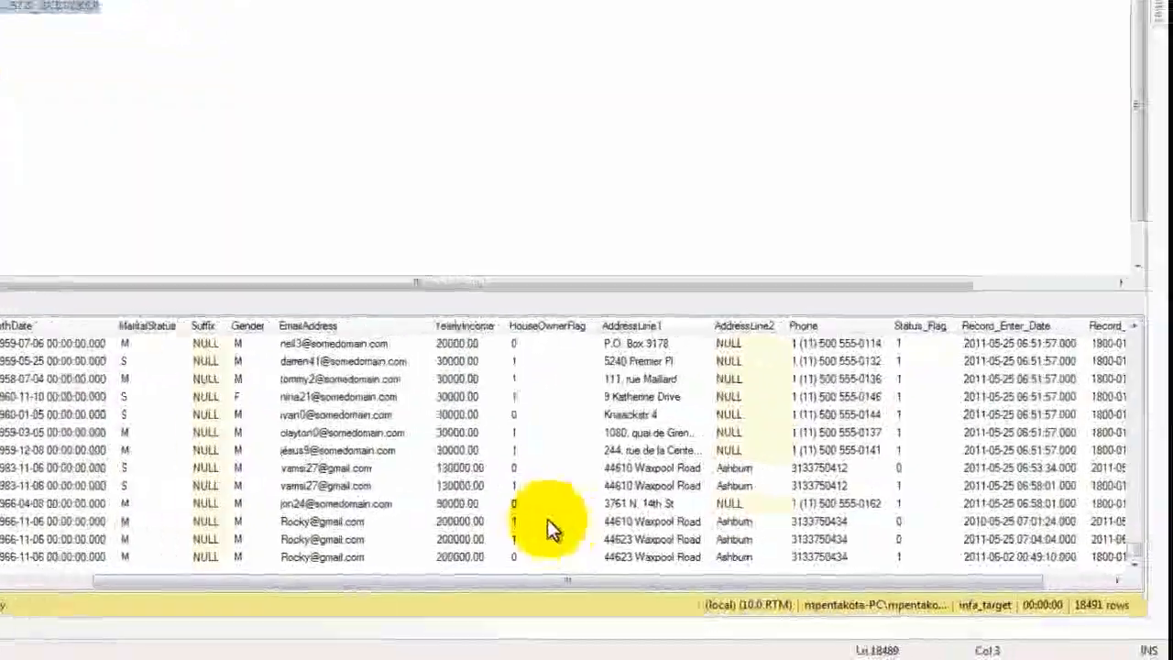
pyautogui.click(675, 532)
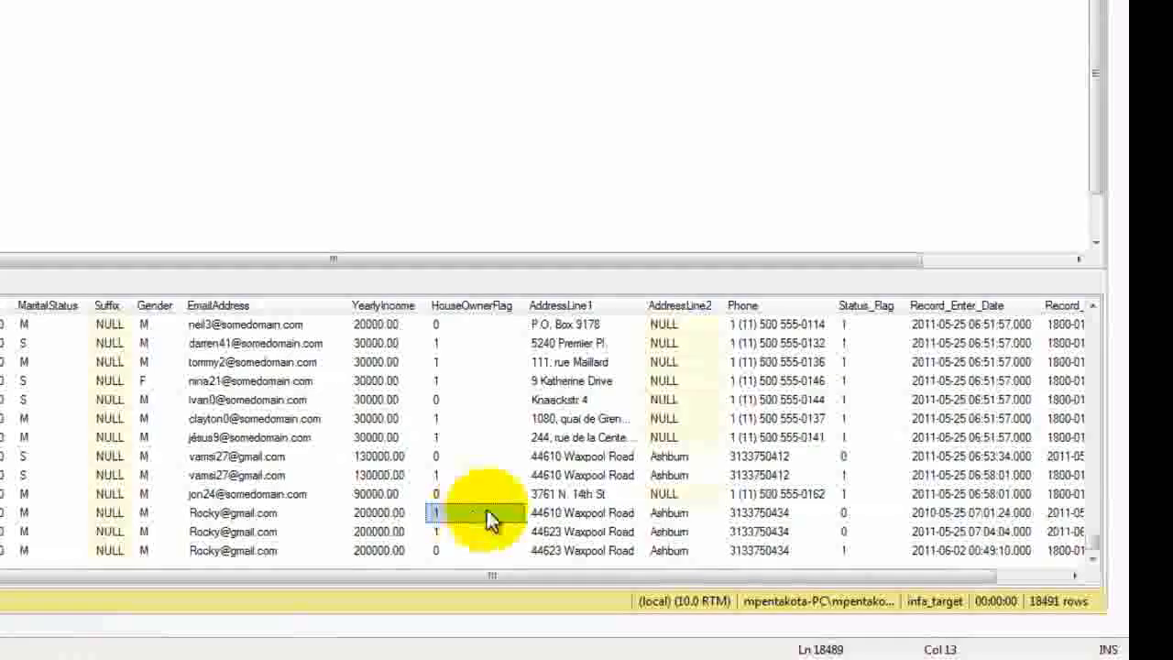
pyautogui.click(545, 512)
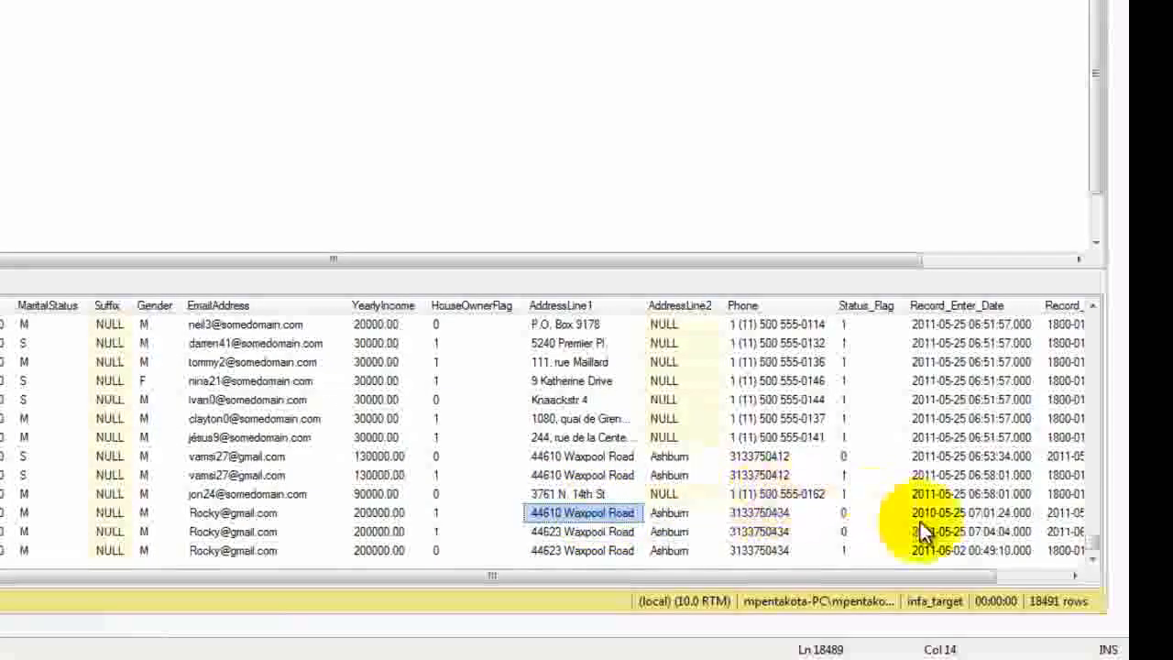
pyautogui.click(946, 515)
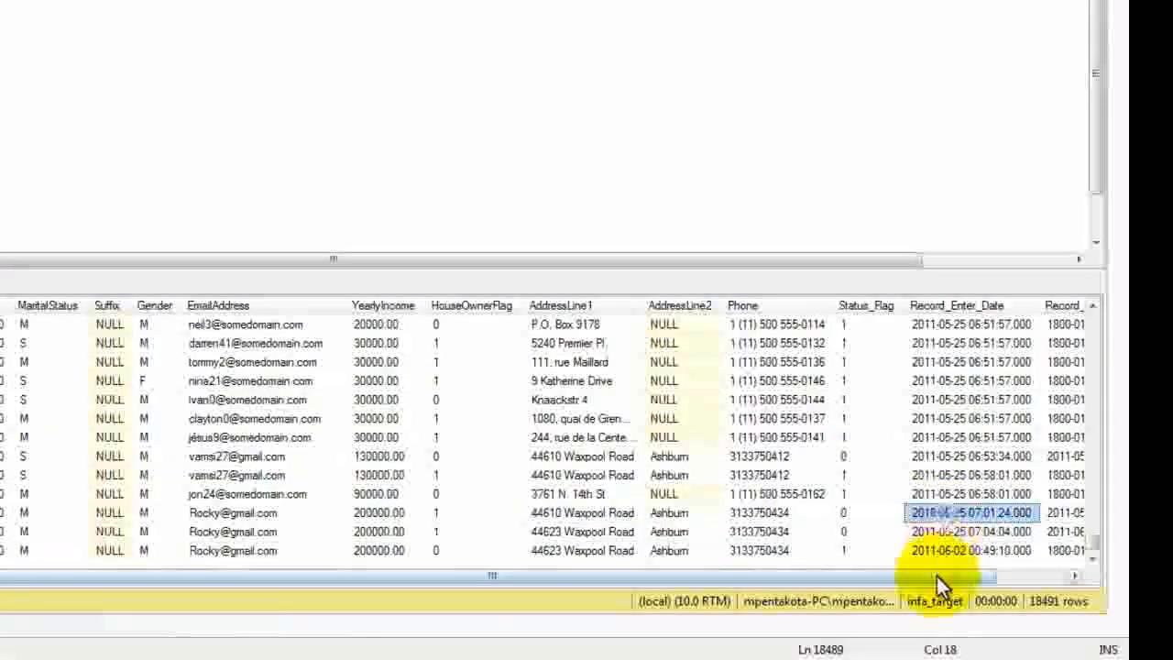
pyautogui.moveTo(937, 577); pyautogui.dragTo(1009, 578)
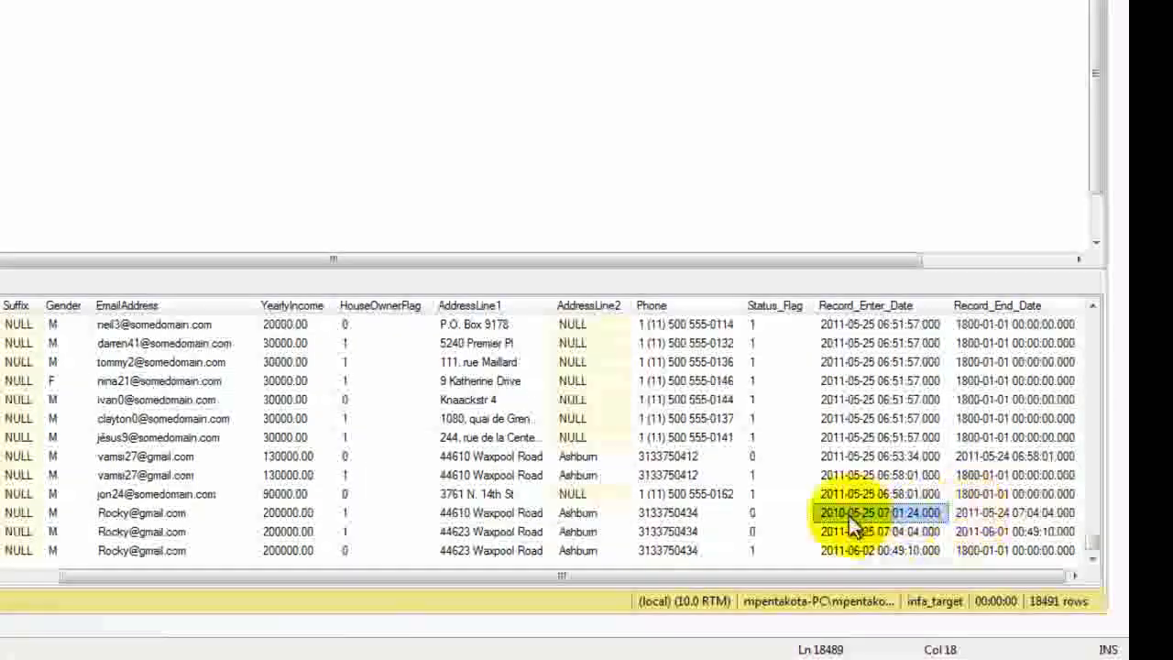
pyautogui.click(970, 513)
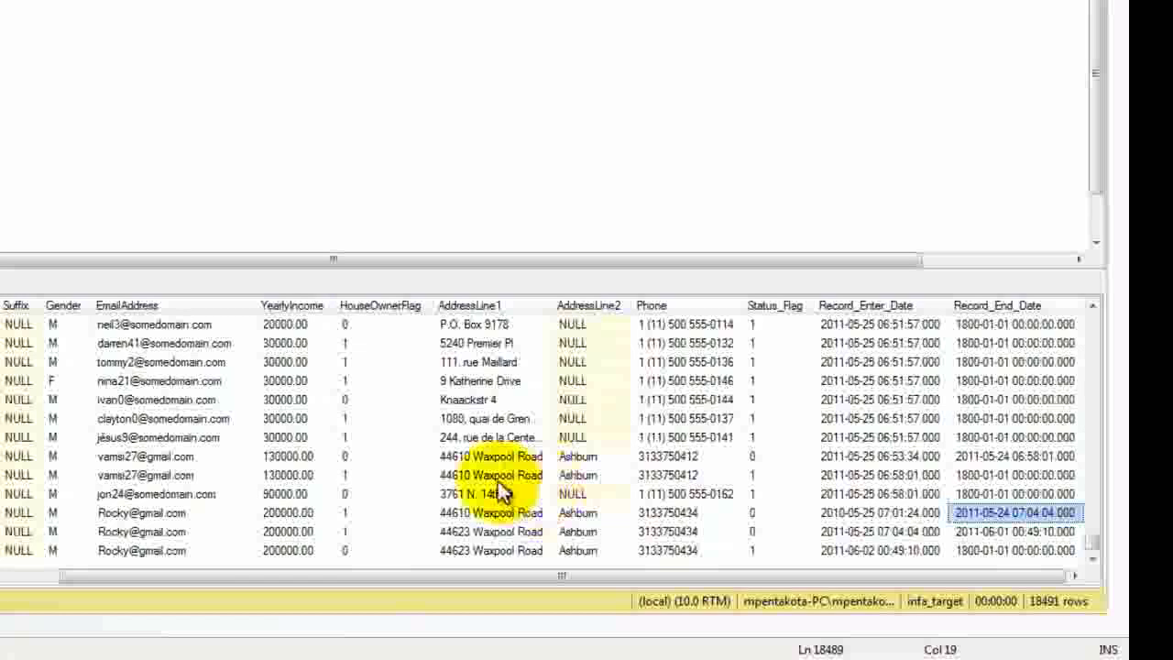
# Step: Examine the middle version's HouseOwnerFlag, AddressLine1 and record dates, comparing its Record_End_Date with the newest version's Record_Enter_Date
pyautogui.click(386, 531)
pyautogui.click(459, 532)
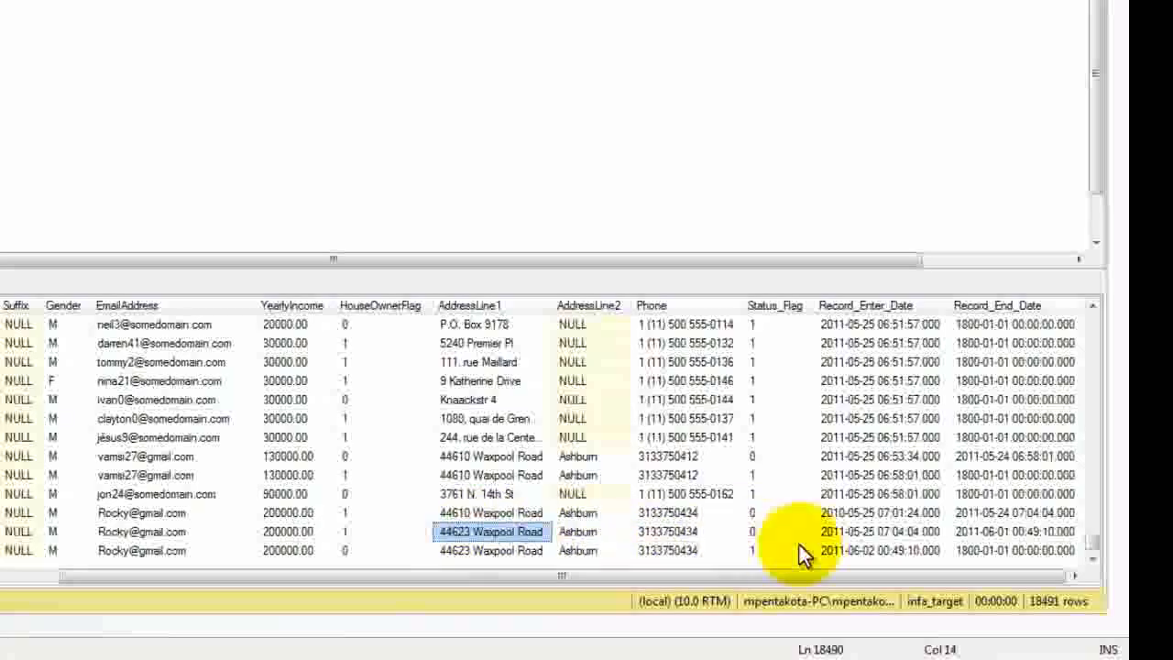
pyautogui.click(867, 531)
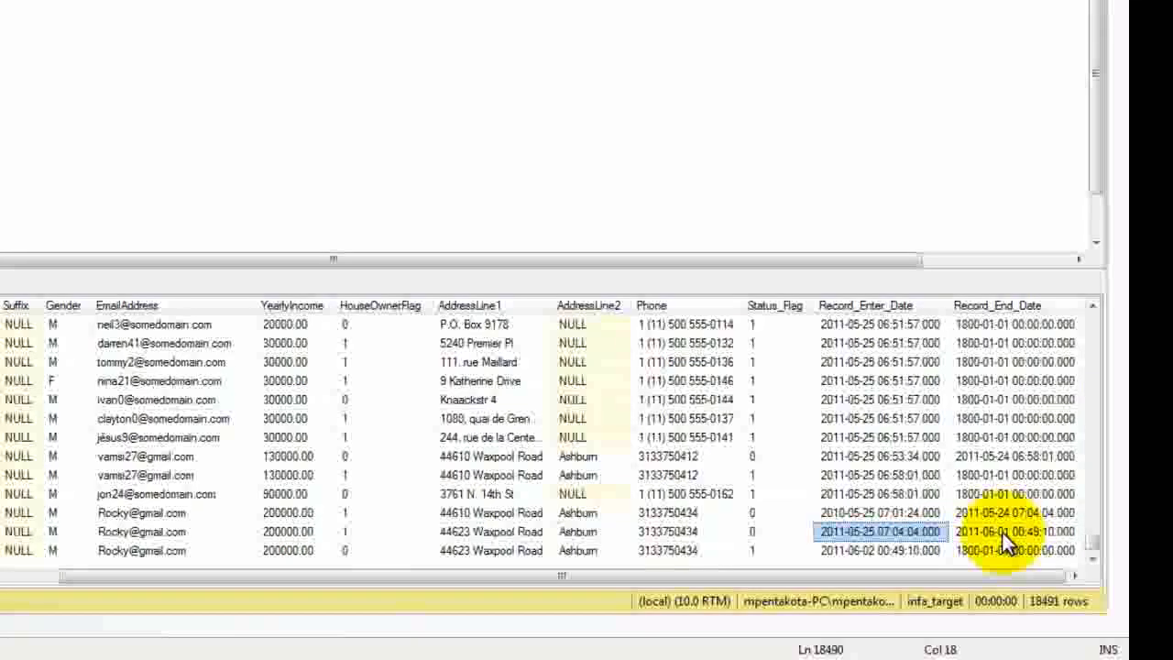
pyautogui.click(839, 551)
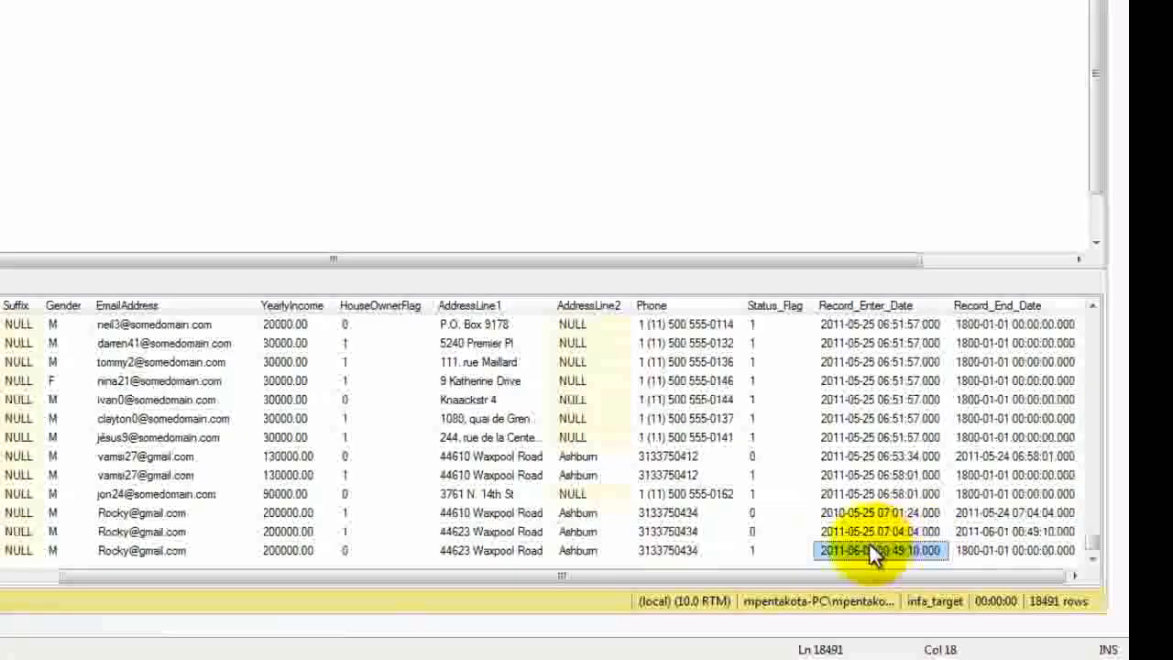
pyautogui.click(1006, 528)
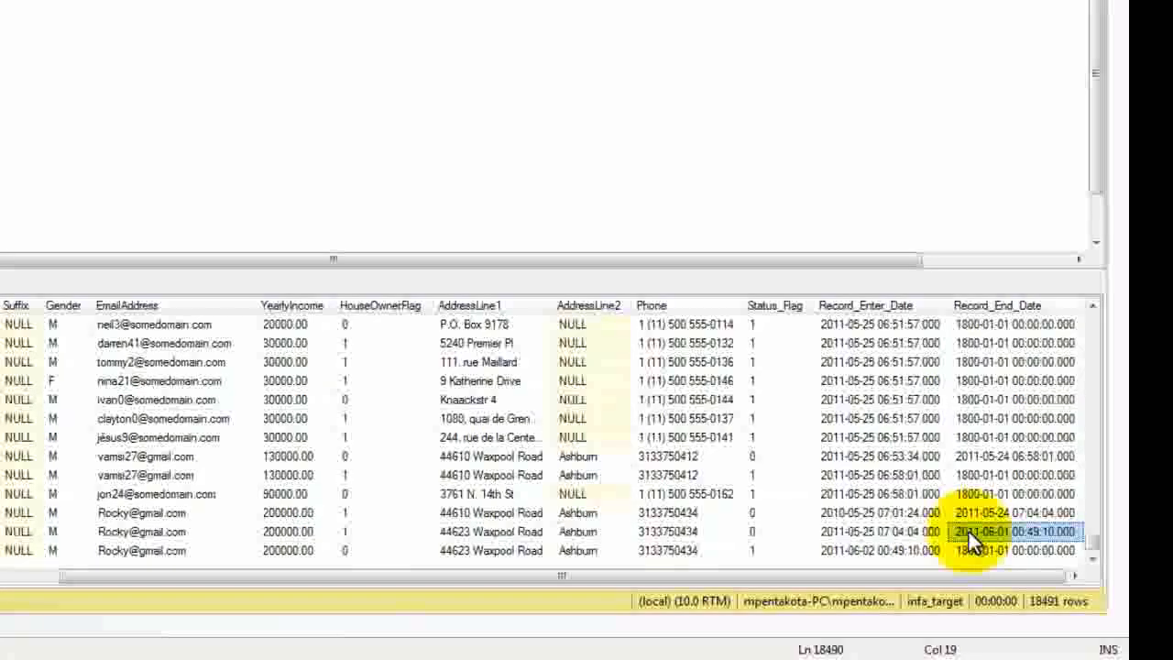
# Step: Check the newest version's HouseOwnerFlag, AddressLine1, YearlyIncome, Record_Enter_Date and Record_End_Date in the last row, and compare Status_Flag with the previous version
pyautogui.click(350, 548)
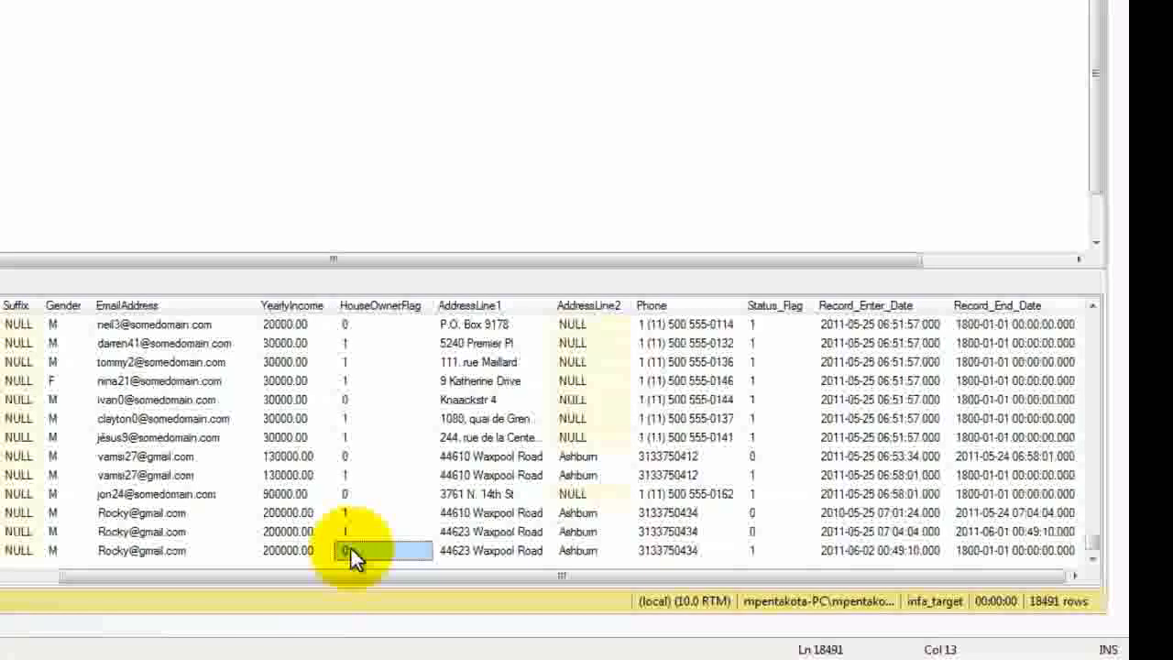
pyautogui.click(472, 549)
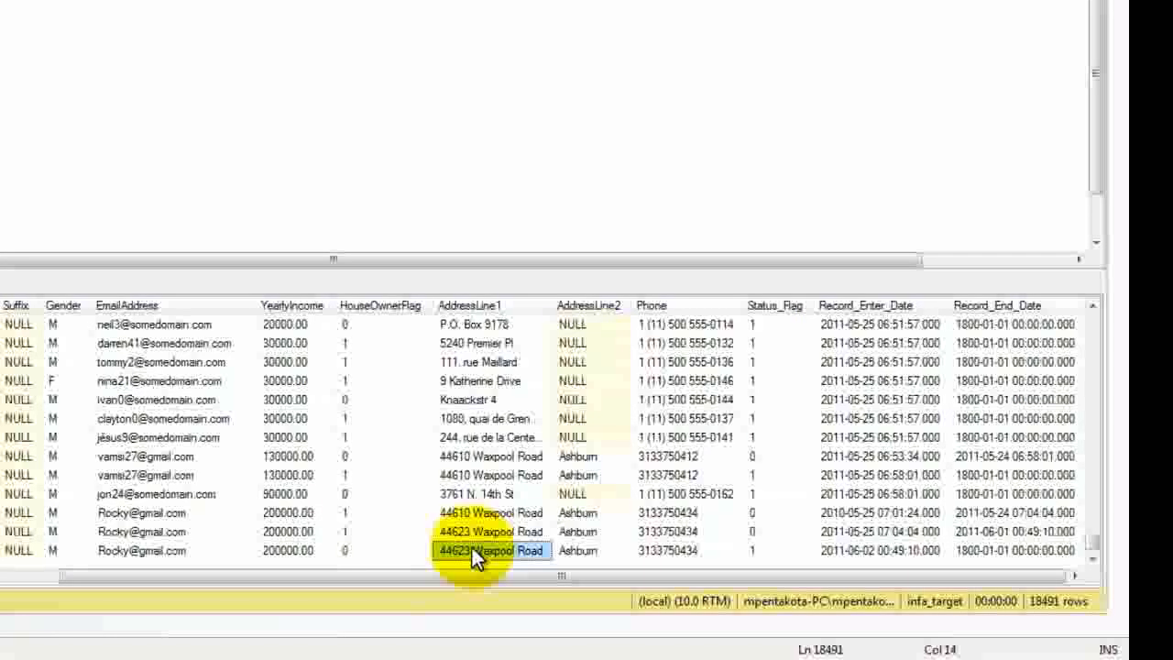
pyautogui.click(387, 549)
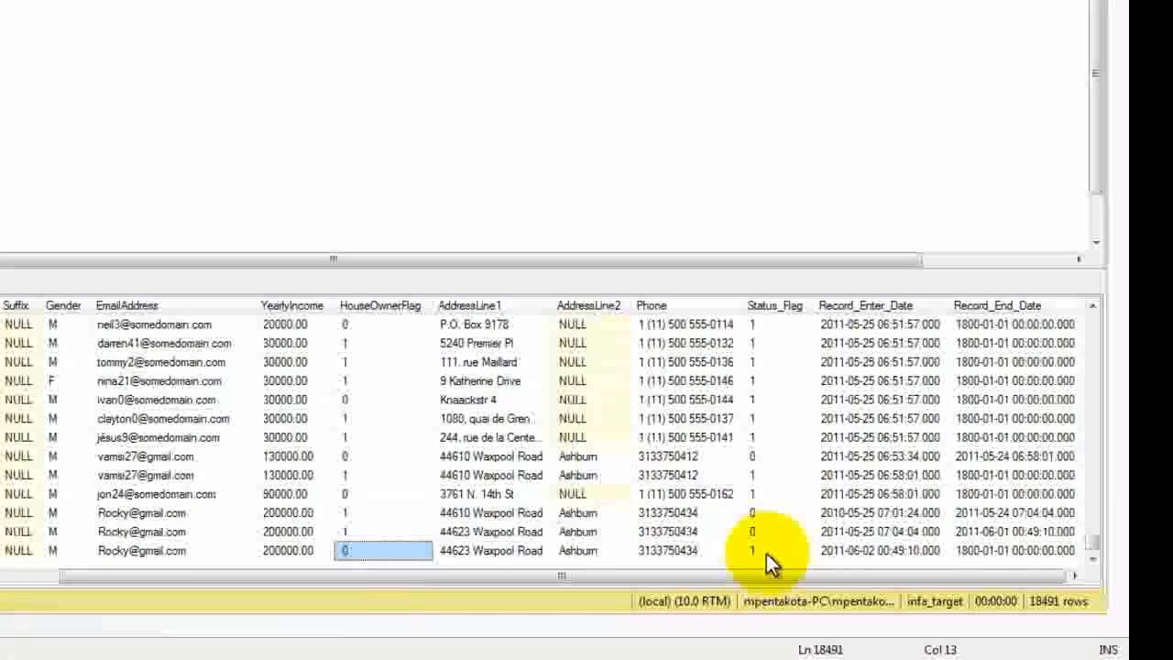
pyautogui.click(294, 550)
pyautogui.click(384, 551)
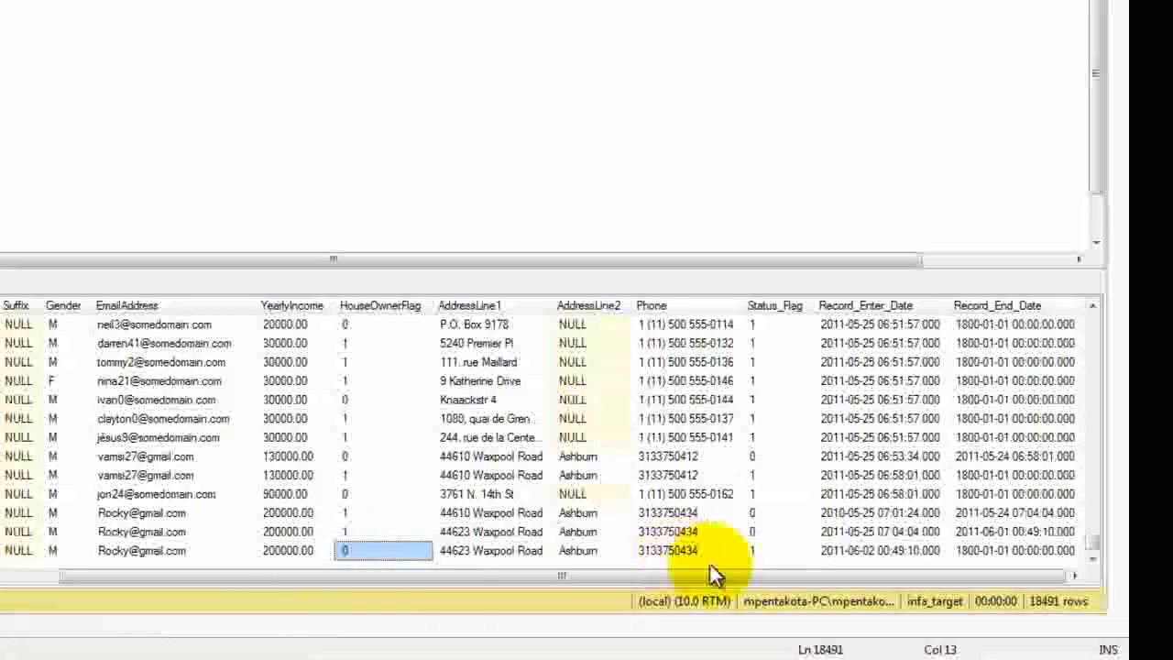
pyautogui.click(787, 543)
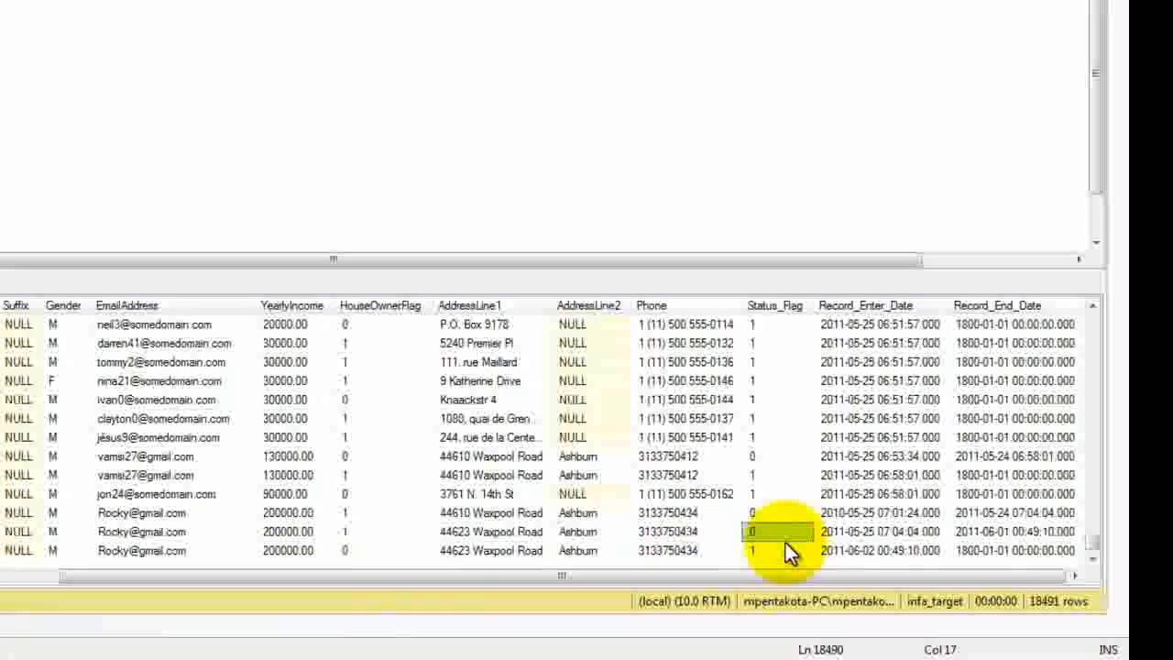
pyautogui.click(851, 547)
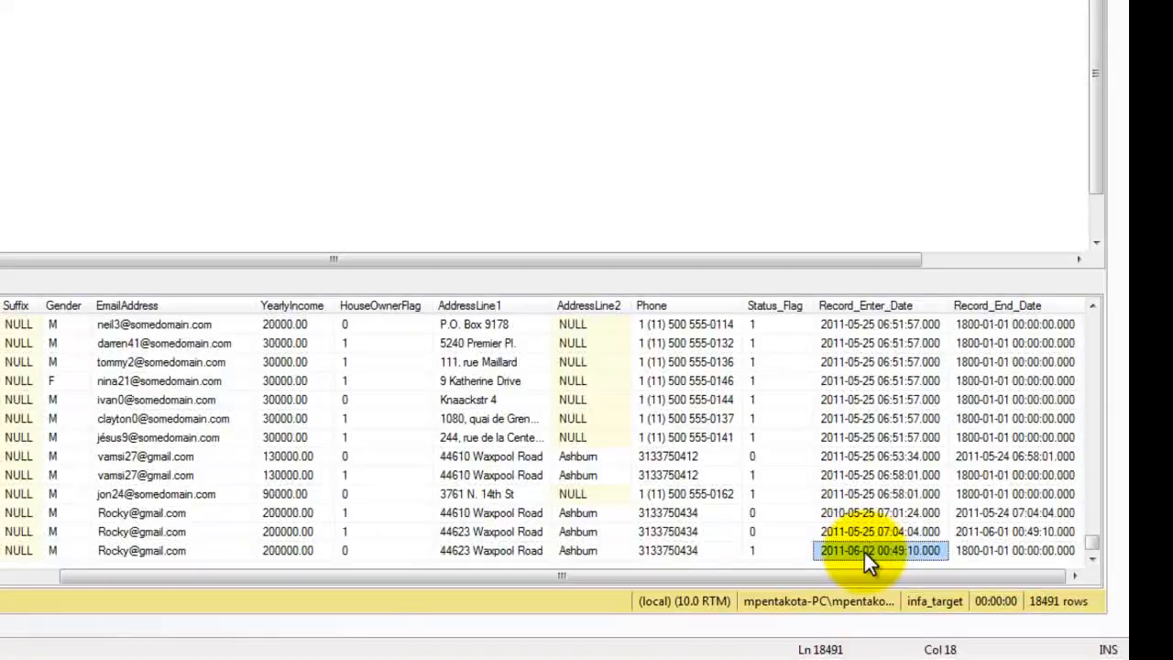
pyautogui.click(1017, 544)
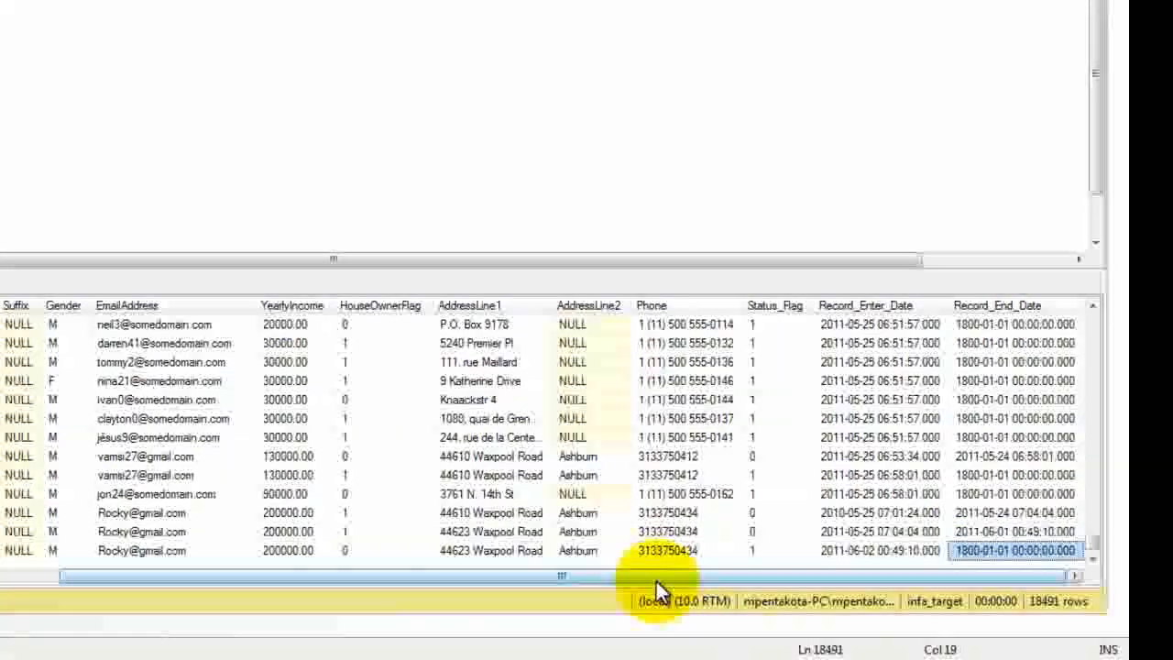
pyautogui.moveTo(656, 581); pyautogui.dragTo(364, 583)
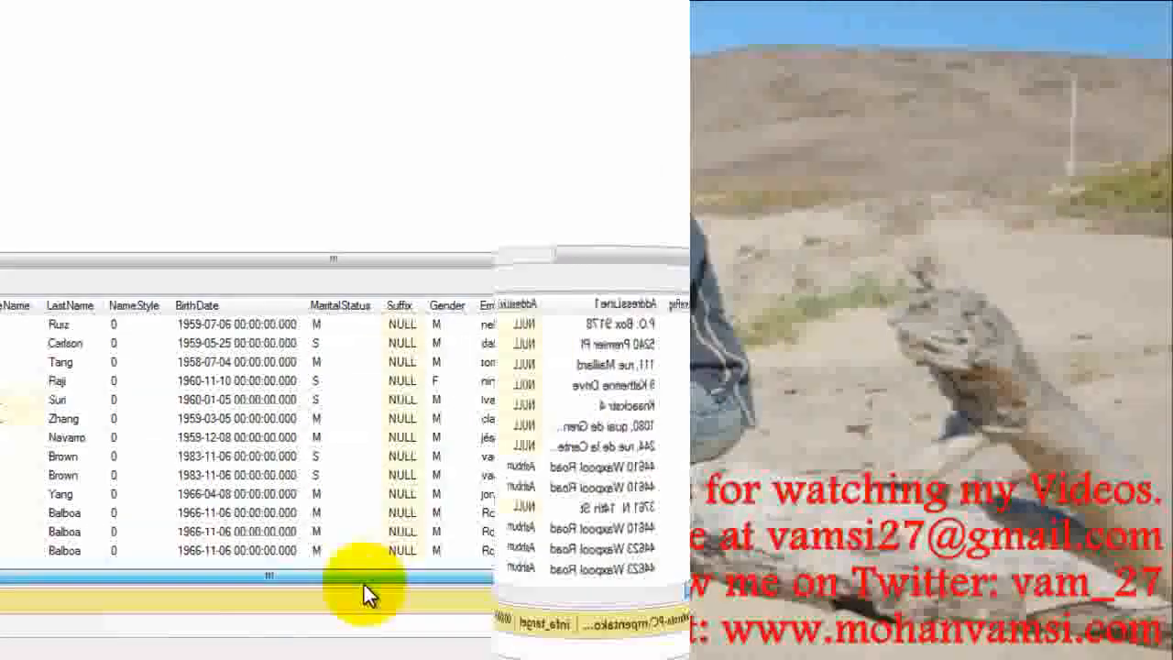